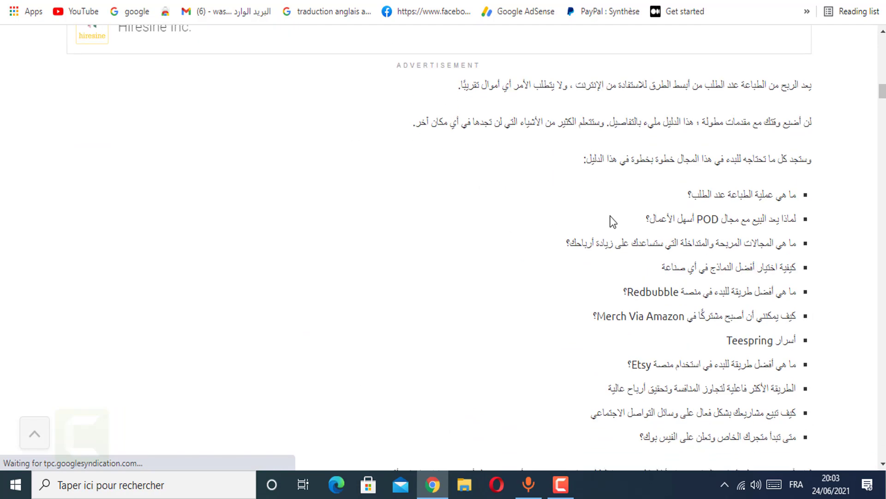
# Step: Read through the print-on-demand article, from its introduction and table of contents to the embedded Teespring video at the end
pyautogui.scroll(-2, 608, 181)
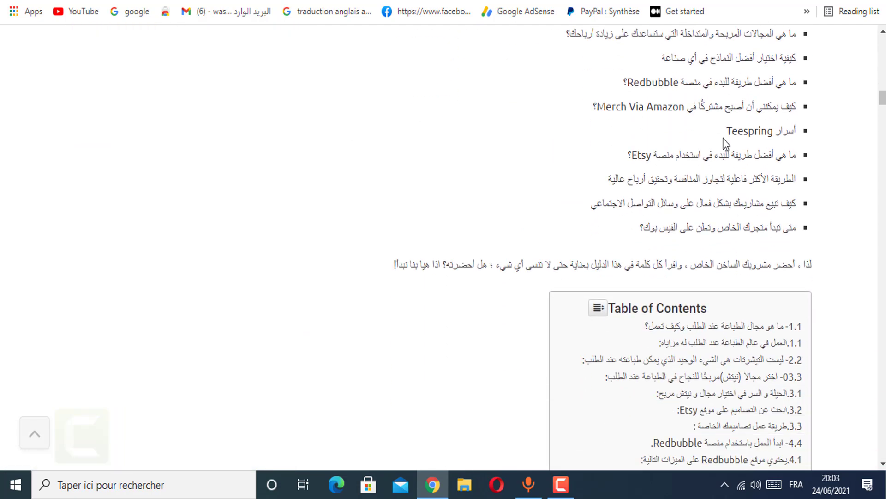
pyautogui.scroll(-5, 633, 326)
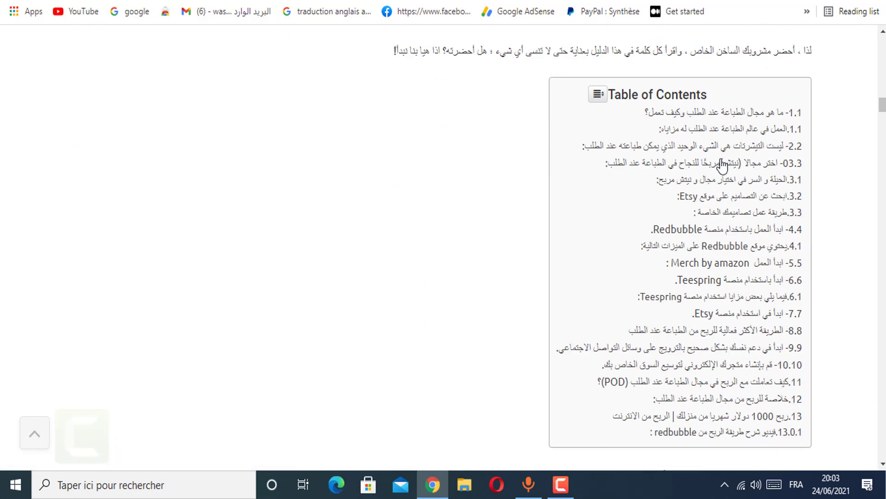
pyautogui.scroll(-15, 724, 397)
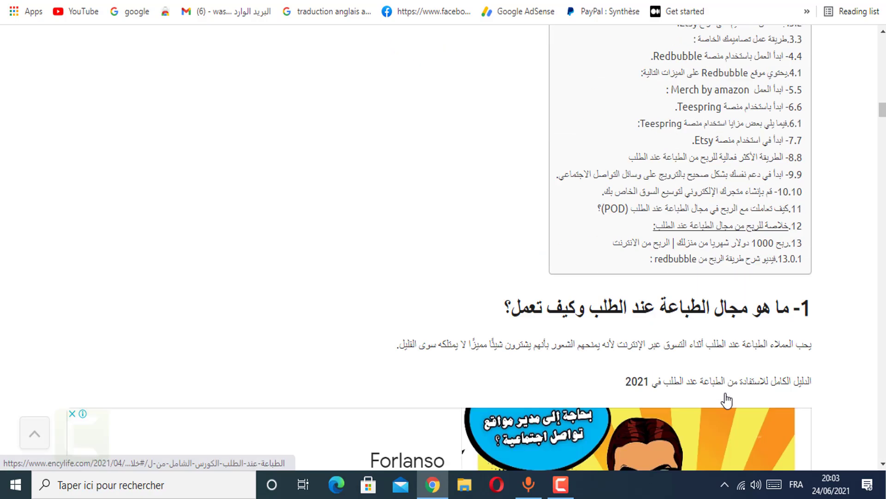
pyautogui.scroll(-20, 725, 398)
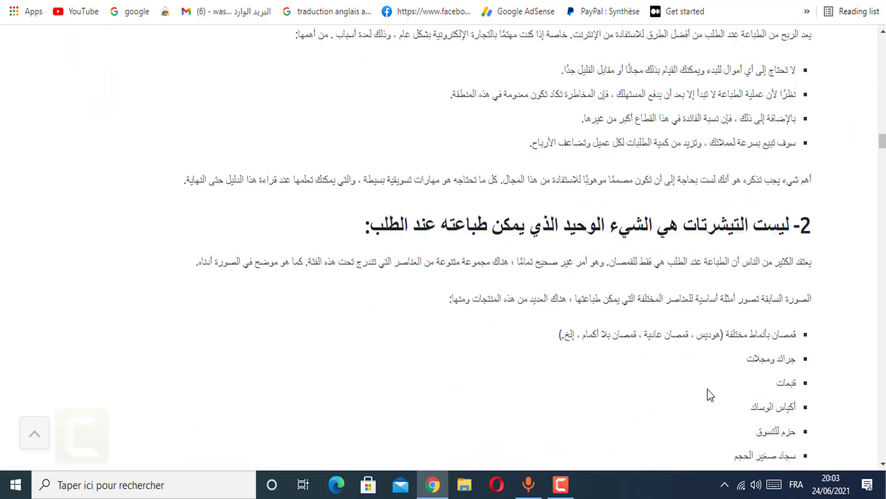
pyautogui.scroll(-18, 705, 389)
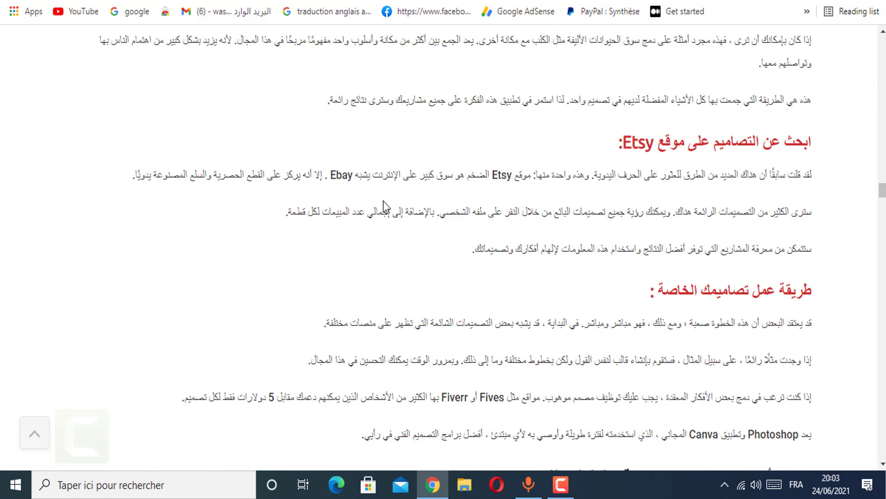
pyautogui.scroll(-4, 501, 305)
pyautogui.scroll(-1, 501, 309)
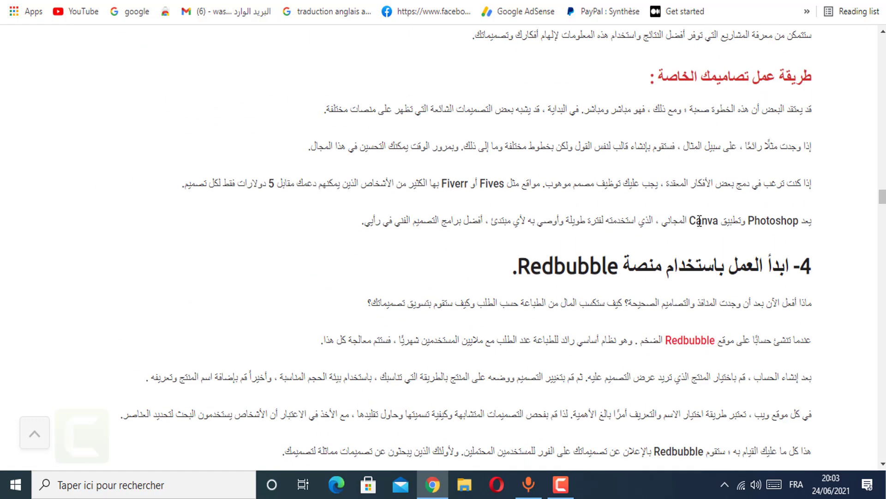
pyautogui.scroll(-12, 716, 264)
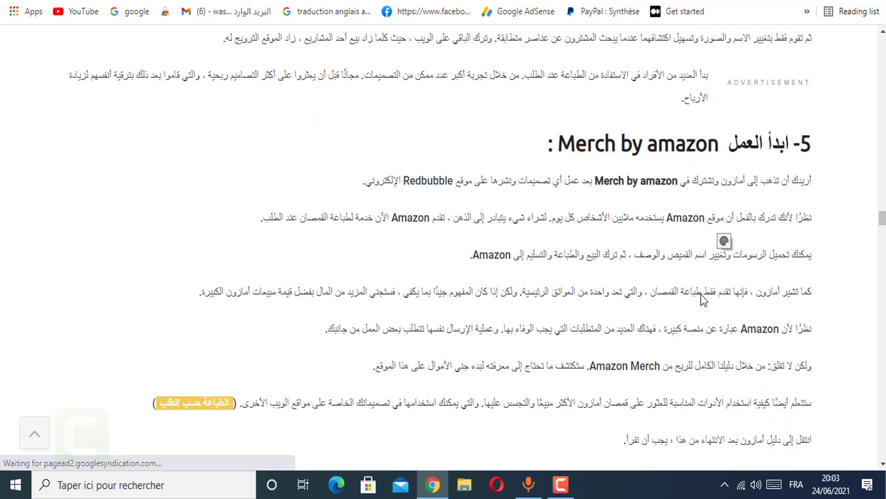
pyautogui.scroll(-15, 701, 295)
pyautogui.moveTo(882, 264); pyautogui.dragTo(838, 409)
pyautogui.scroll(-11, 530, 268)
pyautogui.scroll(12, 267, 277)
pyautogui.scroll(-4, 396, 311)
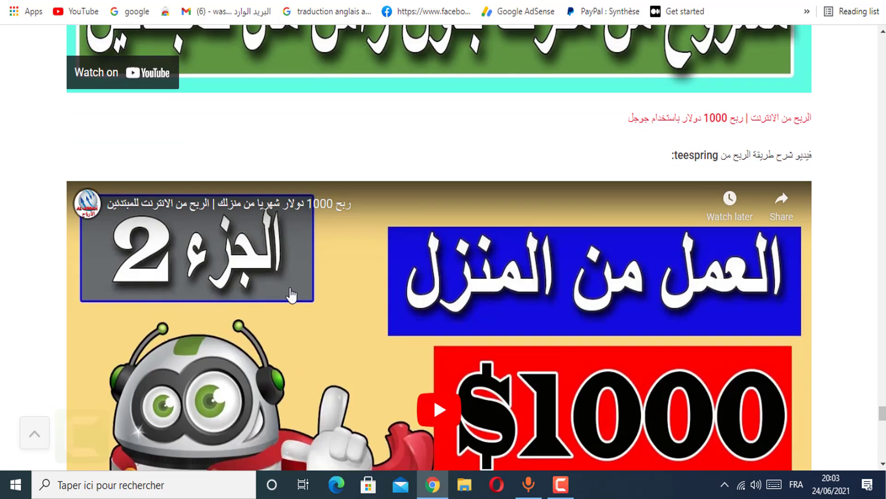
pyautogui.scroll(-1, 247, 302)
pyautogui.scroll(-3, 423, 219)
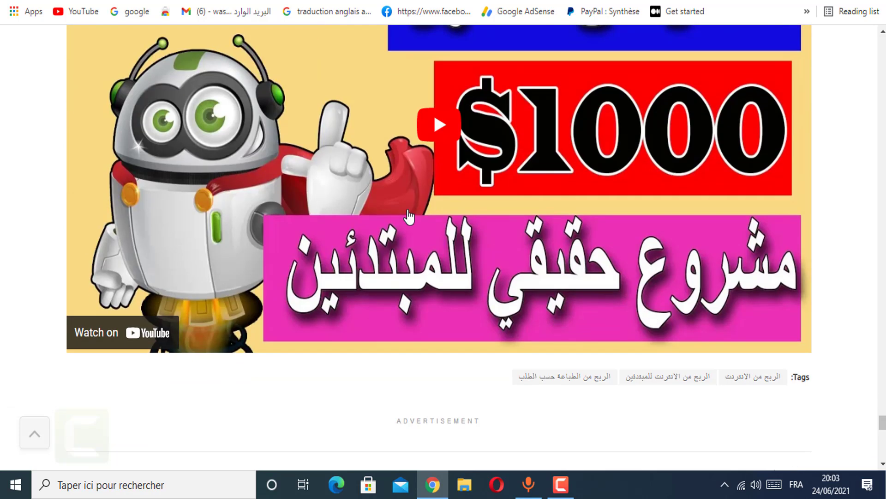
# Step: Start and pause the embedded Teespring video, dismiss its suggested videos, and look back at the video above it
pyautogui.click(428, 154)
pyautogui.click(91, 344)
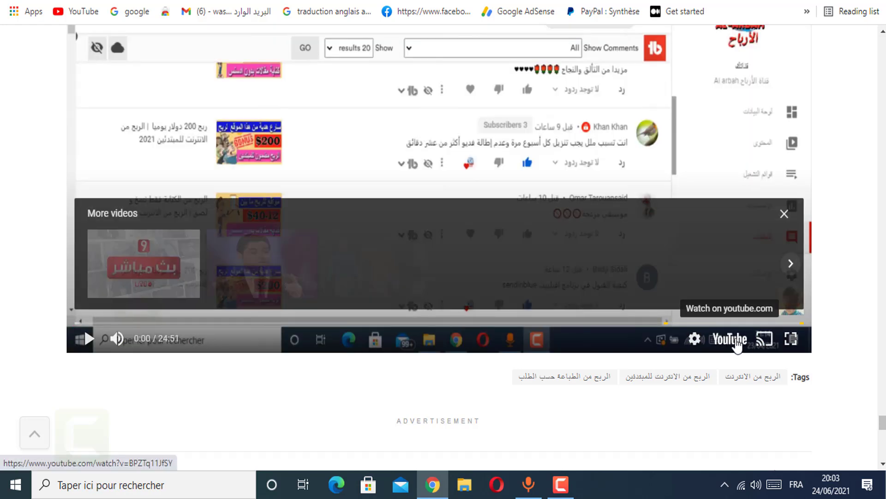
pyautogui.click(785, 213)
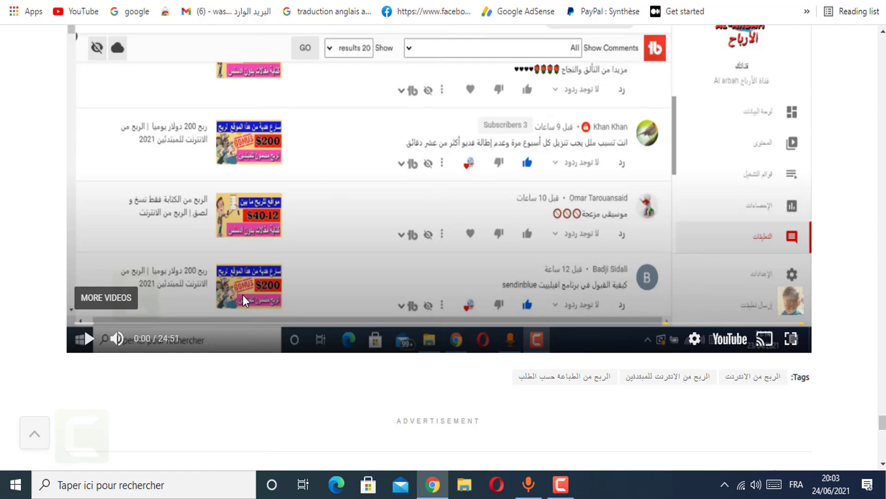
pyautogui.scroll(12, 243, 291)
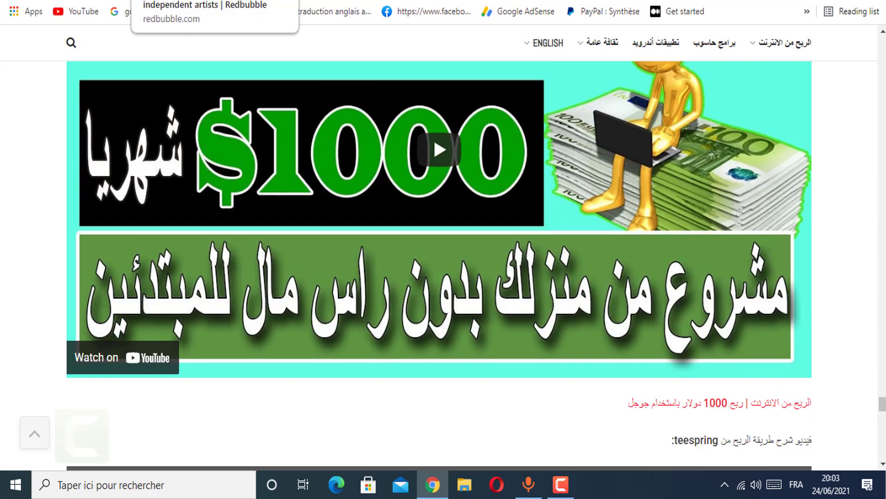
# Step: Switch to Redbubble and remove both recent searches, "all i need is coffee and my camera" and "appa with", from the search suggestions
pyautogui.click(165, 11)
pyautogui.scroll(8, 275, 293)
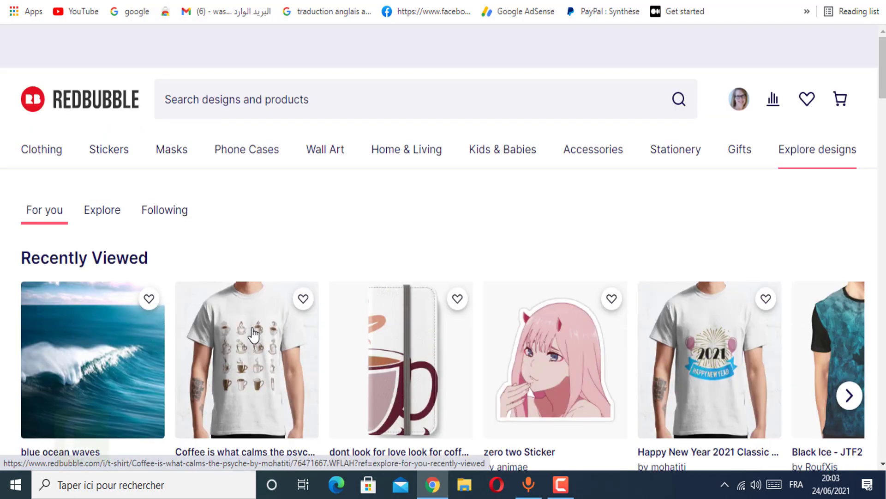
pyautogui.click(266, 98)
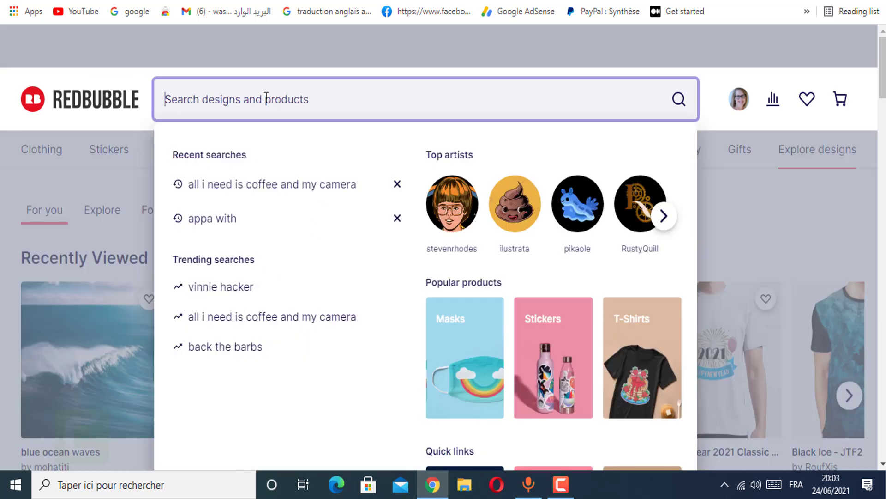
pyautogui.click(397, 184)
pyautogui.click(396, 186)
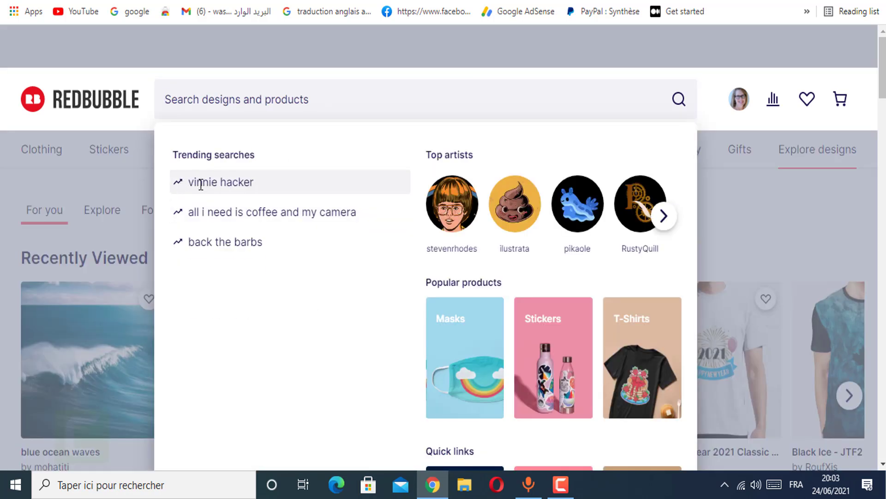
# Step: Search for the trending keyword "vinnie hacker", then empty the search field and close its suggestions
pyautogui.moveTo(191, 186); pyautogui.dragTo(256, 194)
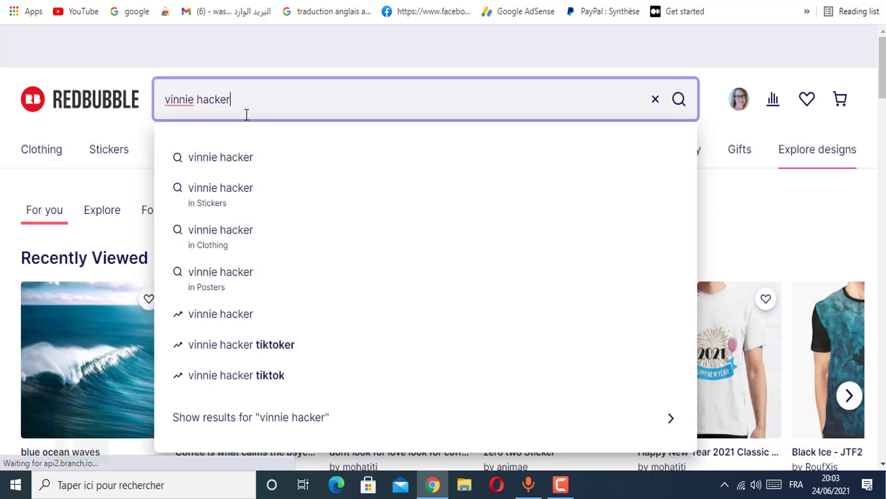
pyautogui.moveTo(245, 113); pyautogui.dragTo(134, 111)
pyautogui.press('BackSpace')
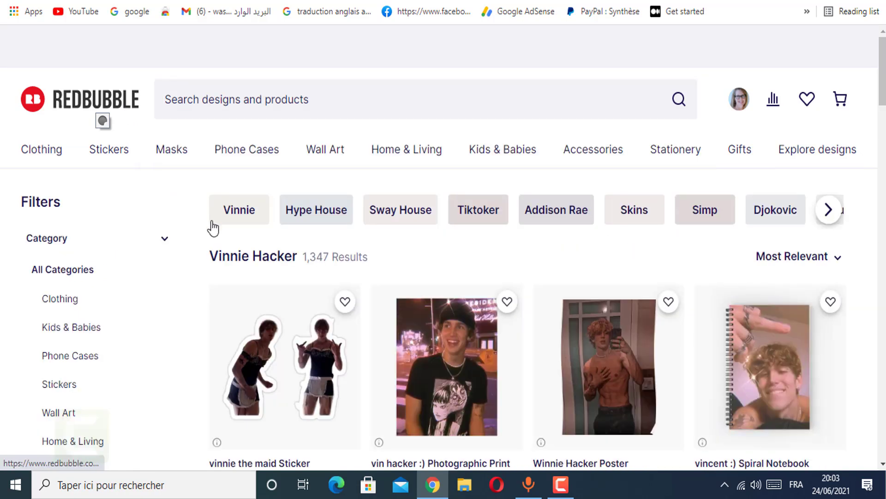
pyautogui.click(292, 104)
pyautogui.moveTo(258, 101); pyautogui.dragTo(145, 139)
pyautogui.press('BackSpace')
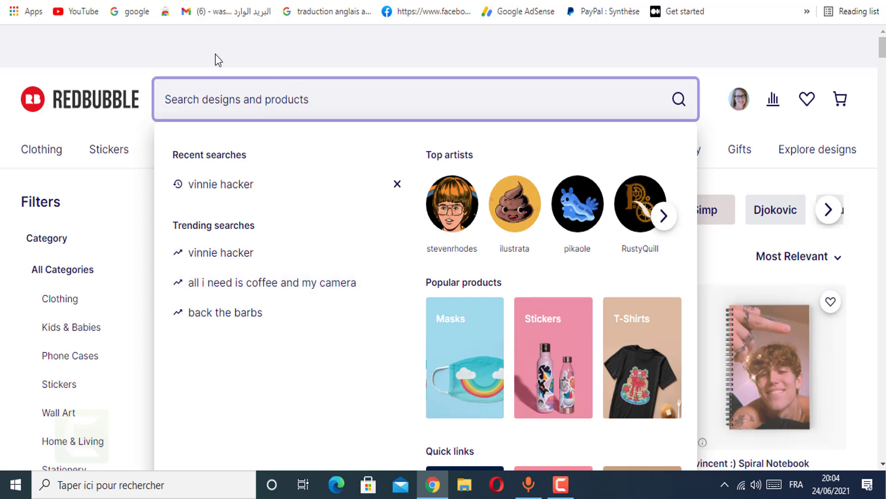
pyautogui.click(149, 50)
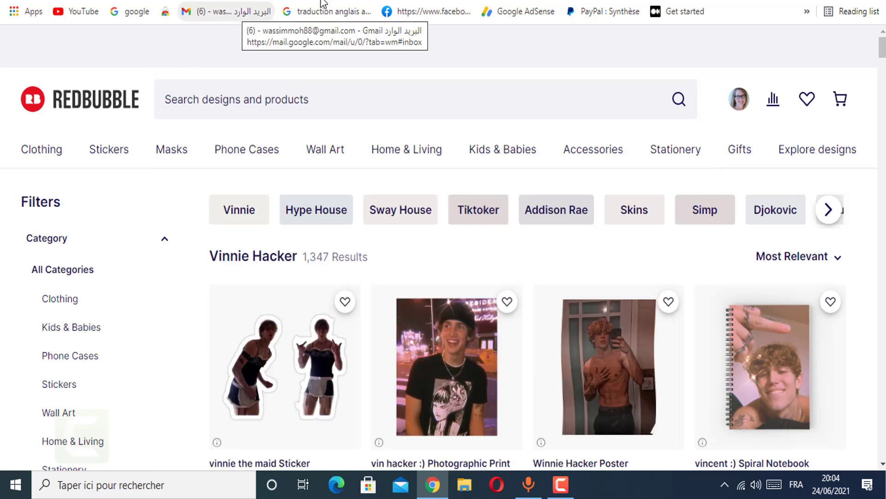
# Step: Switch to BubbleTrends, go back to its home page and load today's trending keywords from there
pyautogui.hotkey('ctrl', 'Tab')
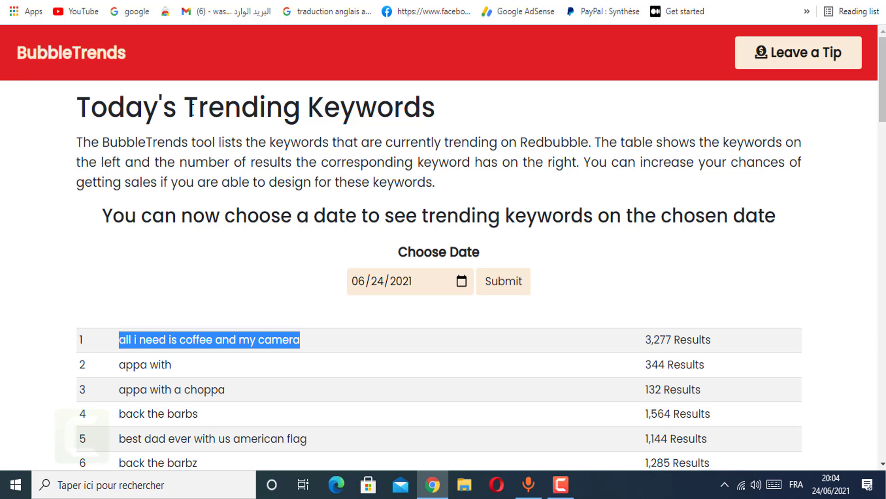
pyautogui.scroll(-2, 416, 221)
pyautogui.click(363, 215)
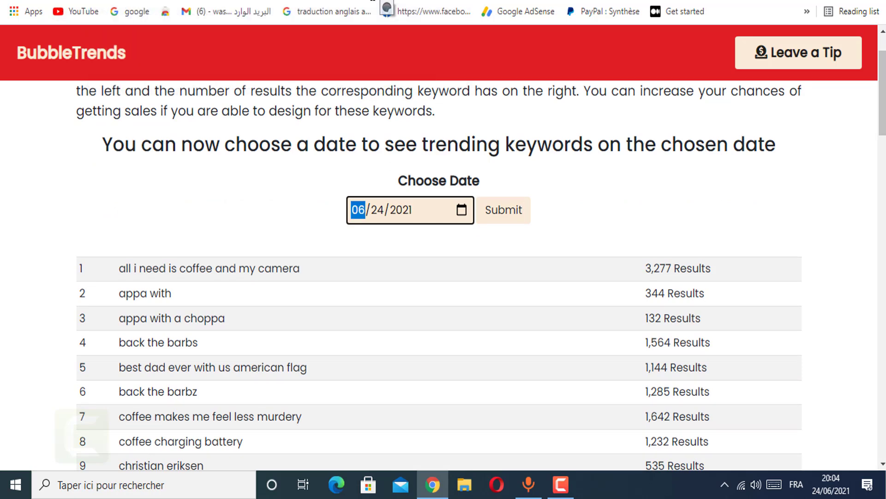
pyautogui.hotkey('alt', 'Left')
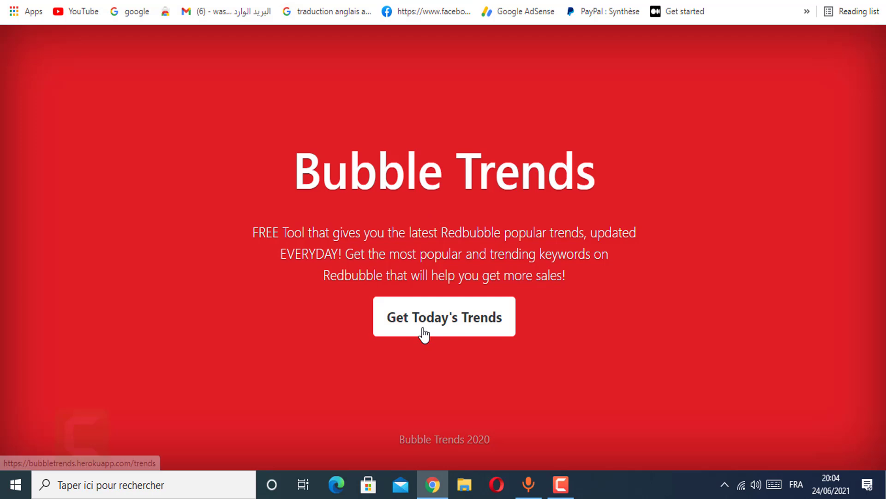
pyautogui.click(423, 333)
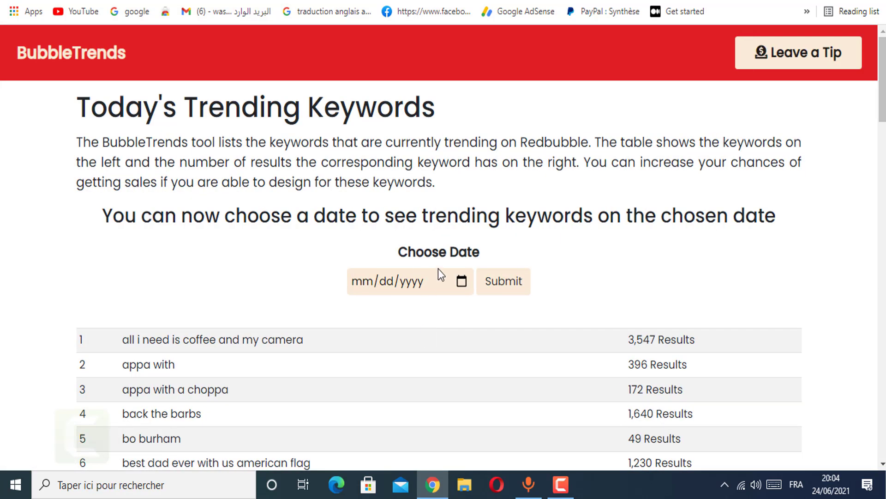
# Step: Translate the heading about choosing a date for trending keywords into Arabic and dismiss the translation
pyautogui.moveTo(401, 249); pyautogui.dragTo(474, 254)
pyautogui.moveTo(94, 215); pyautogui.dragTo(503, 279)
pyautogui.click(523, 291)
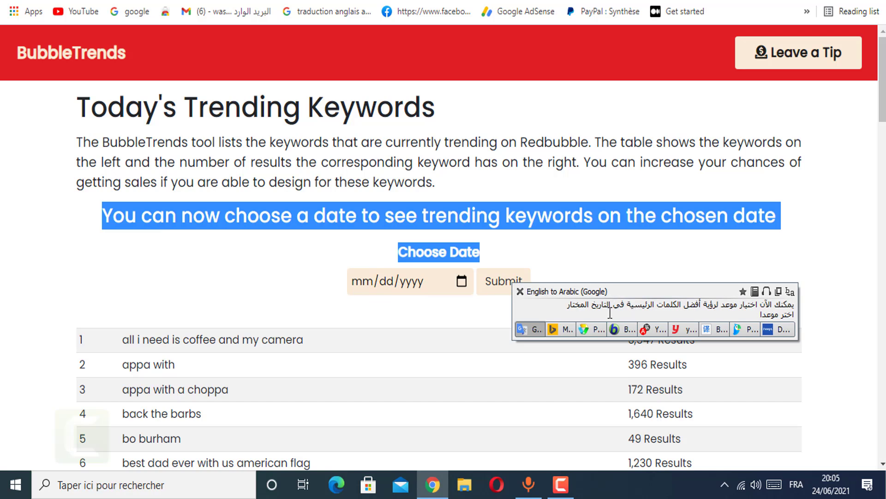
pyautogui.click(520, 291)
# Step: Set the trending keywords date to 06/24/2021 and submit it
pyautogui.click(408, 284)
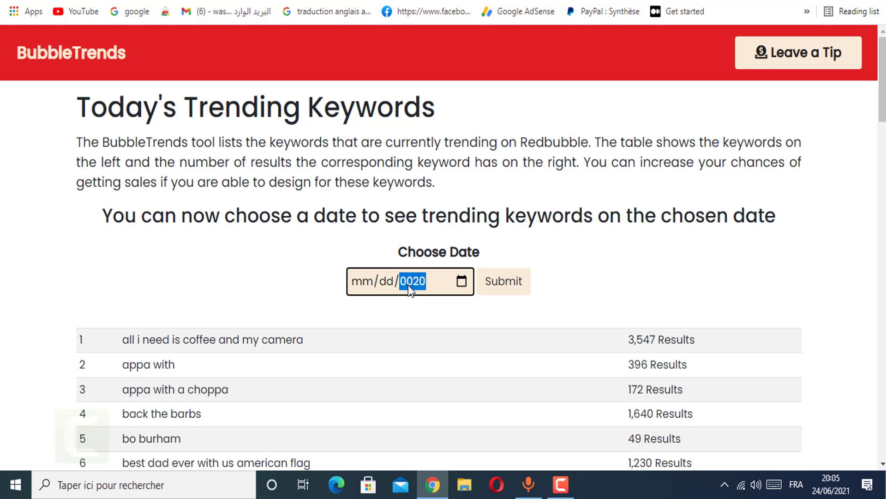
pyautogui.click(381, 281)
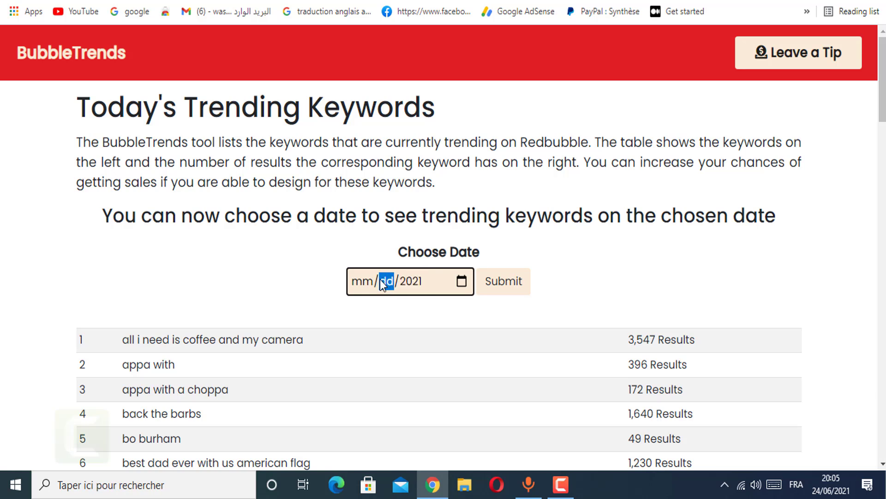
pyautogui.write('24')
pyautogui.click(363, 283)
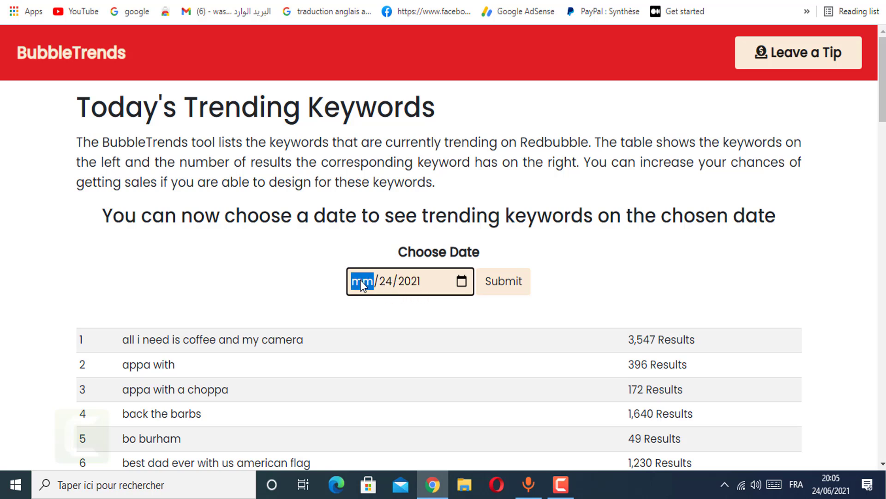
pyautogui.write('06')
pyautogui.scroll(-1, 333, 259)
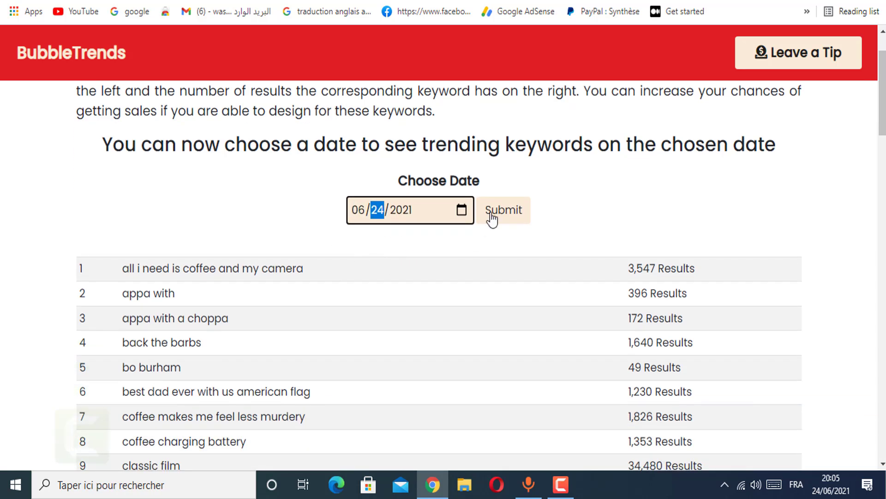
pyautogui.click(496, 212)
# Step: Highlight the keyword "all i need is coffee and my camera", and in Redbubble's search suggestions remove the recent search "vinnie hacker"
pyautogui.scroll(-3, 213, 255)
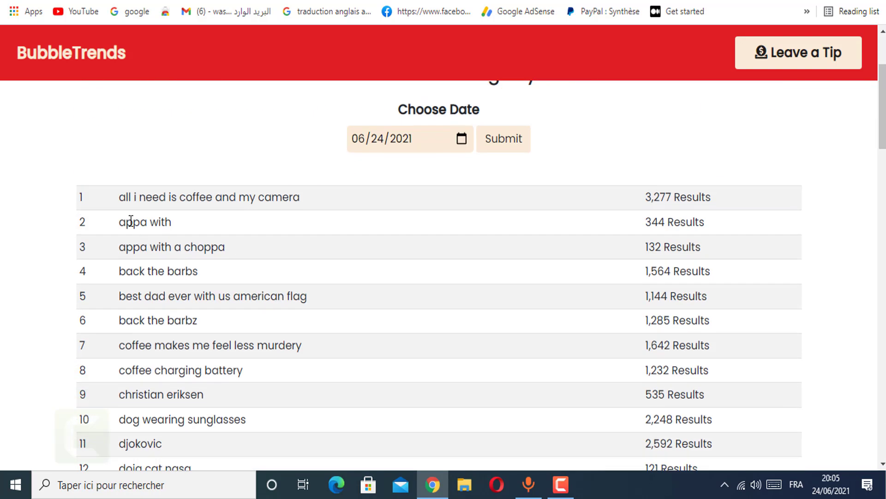
pyautogui.moveTo(111, 203); pyautogui.dragTo(350, 205)
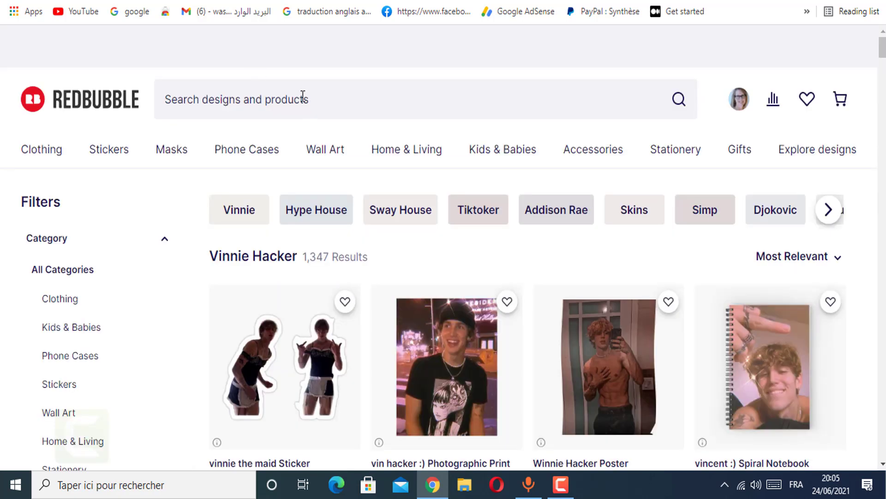
pyautogui.click(287, 99)
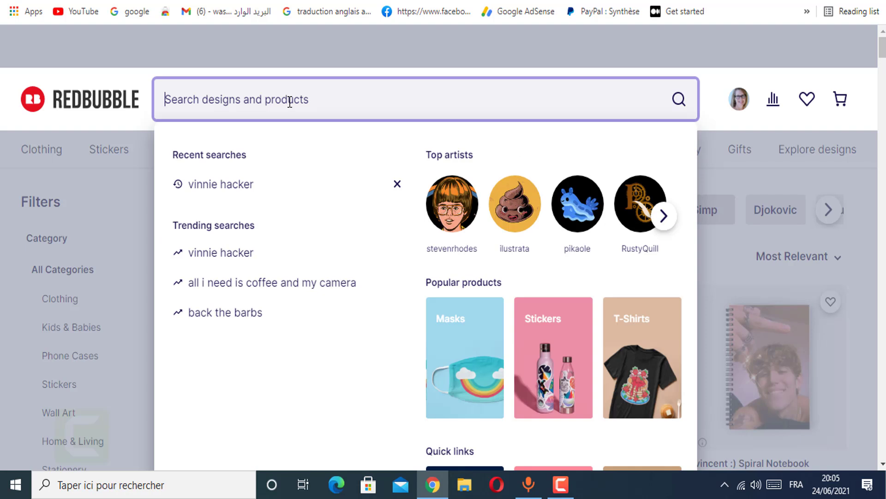
pyautogui.click(397, 184)
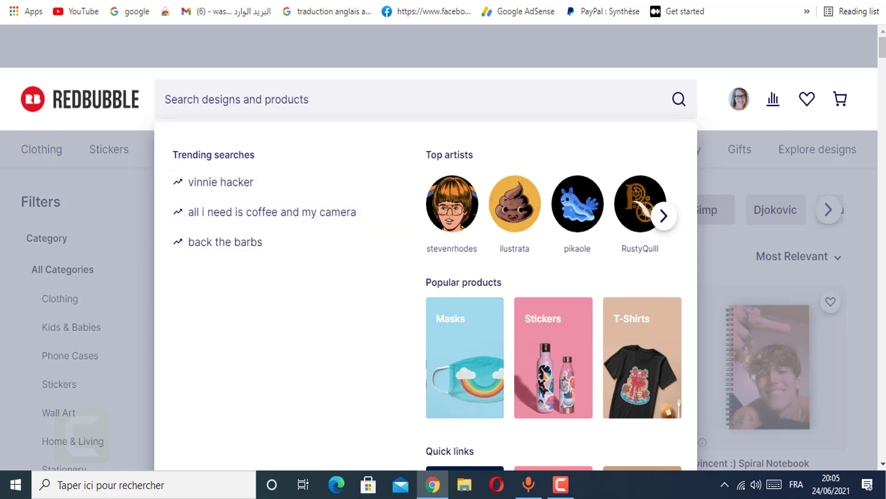
# Step: Return to the BubbleTrends list and highlight the result counts of its first keyword and of "back the barbz"
pyautogui.hotkey('ctrl', 'Tab')
pyautogui.scroll(-2, 158, 253)
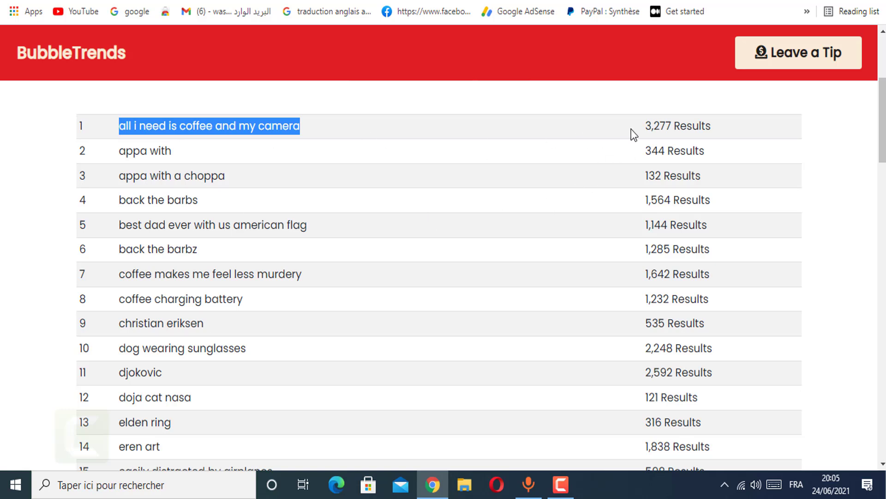
pyautogui.moveTo(647, 126); pyautogui.dragTo(722, 131)
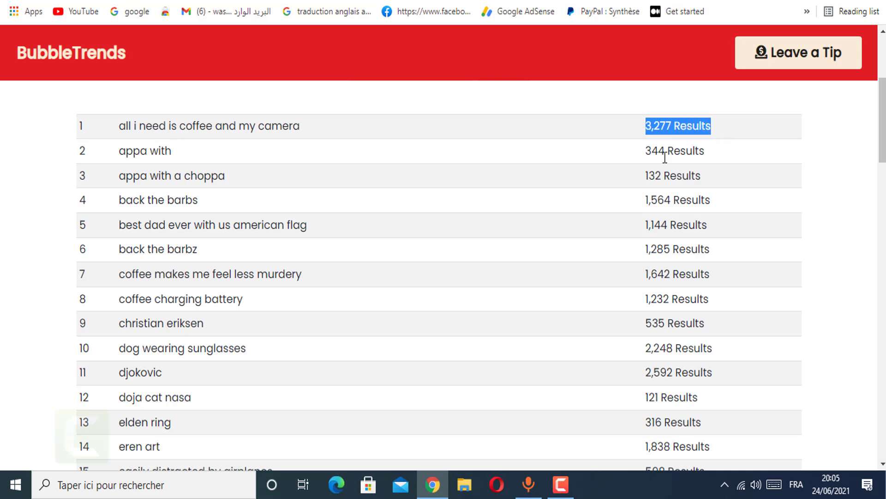
pyautogui.moveTo(651, 251); pyautogui.dragTo(670, 250)
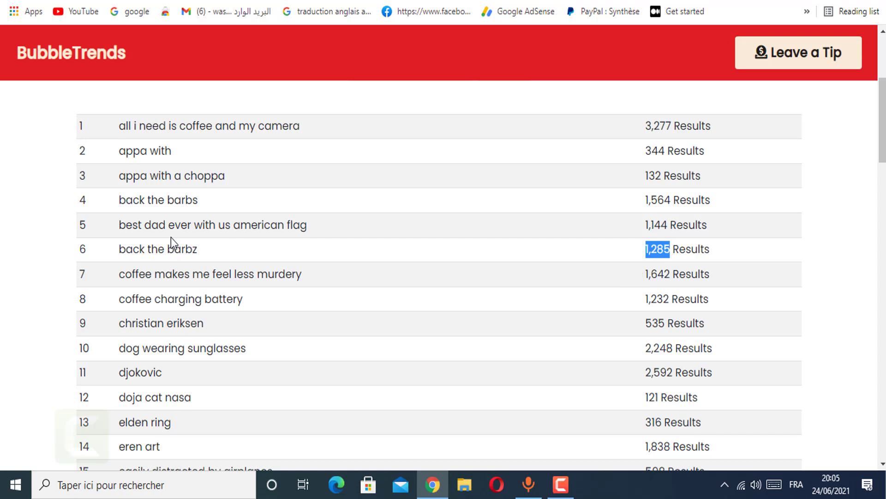
# Step: Find the keyword "red gradient" in the BubbleTrends list and copy it
pyautogui.scroll(-15, 320, 230)
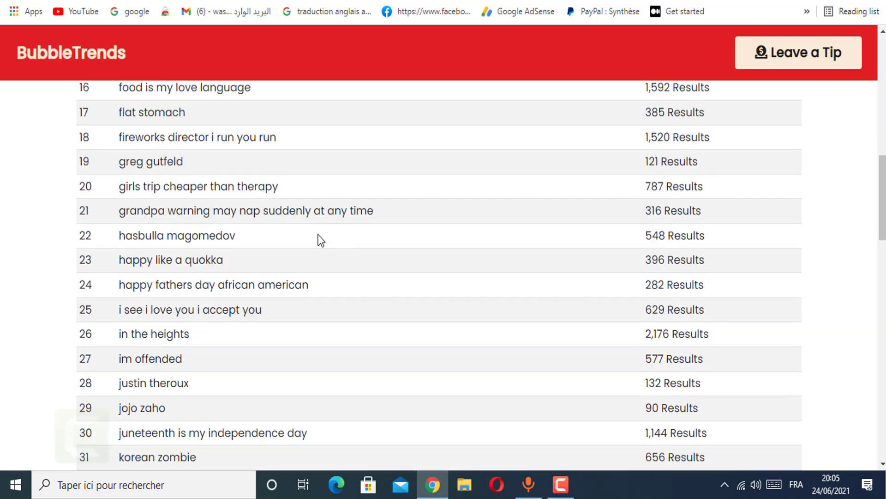
pyautogui.scroll(-11, 321, 239)
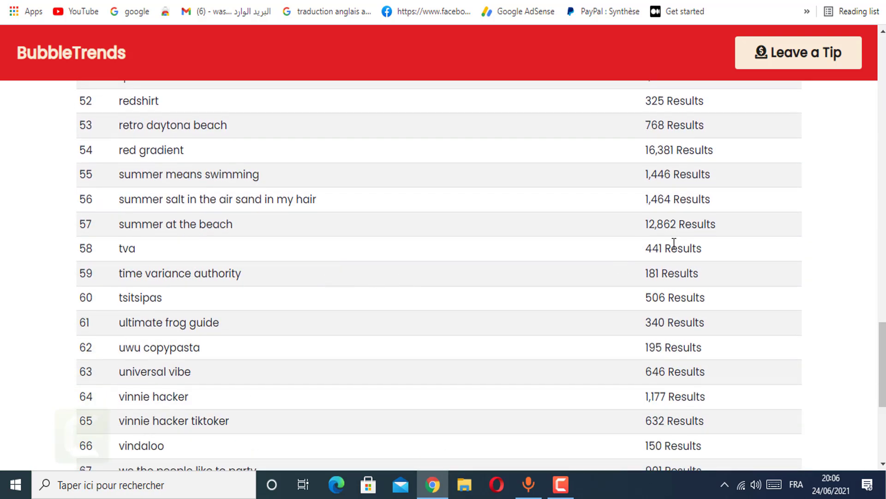
pyautogui.moveTo(645, 154); pyautogui.dragTo(589, 158)
pyautogui.click(594, 159)
pyautogui.moveTo(233, 155); pyautogui.dragTo(116, 154)
pyautogui.hotkey('ctrl', 'c')
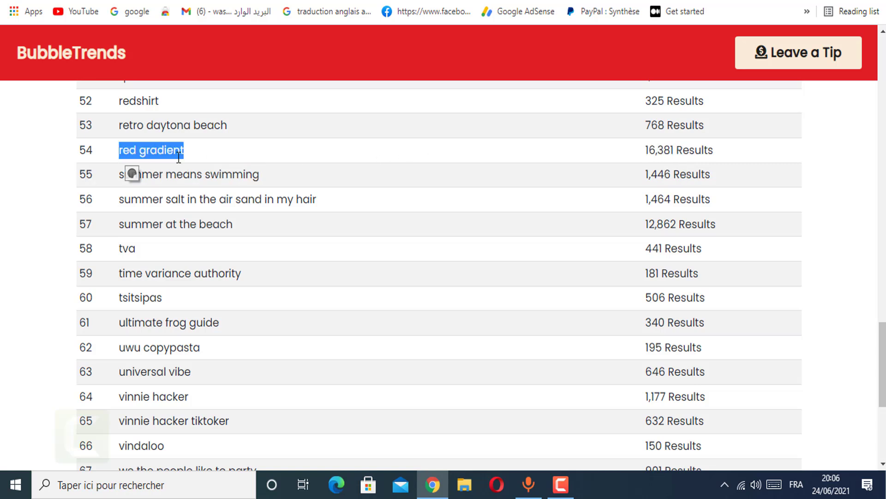
pyautogui.rightClick(141, 156)
pyautogui.click(169, 167)
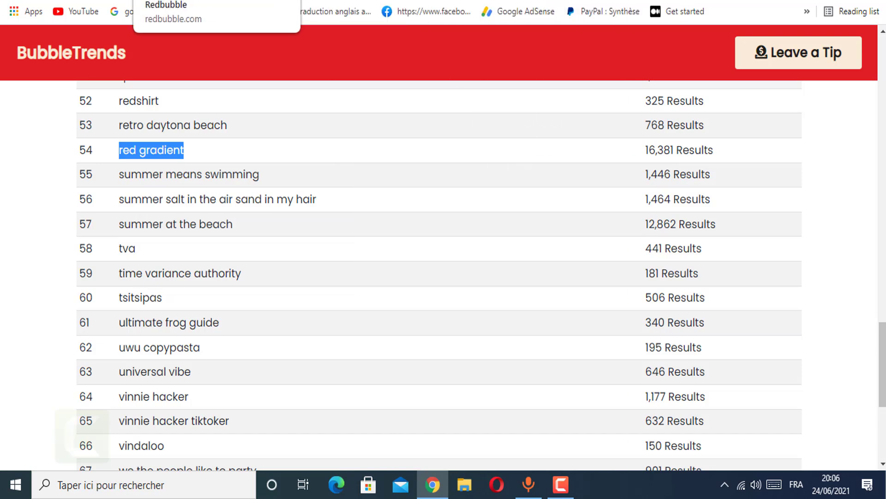
# Step: Go to the Arabic article's list of image sites and open PNGWing
pyautogui.click(217, 1)
pyautogui.scroll(7, 518, 223)
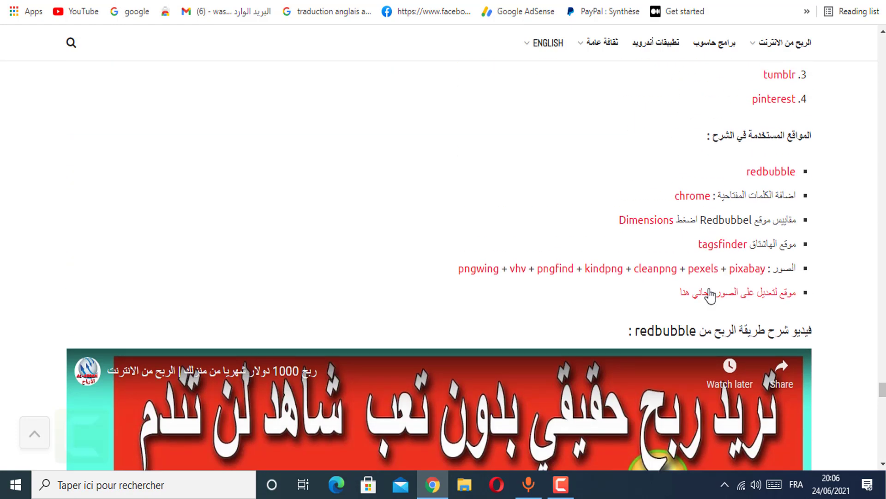
pyautogui.scroll(1, 756, 221)
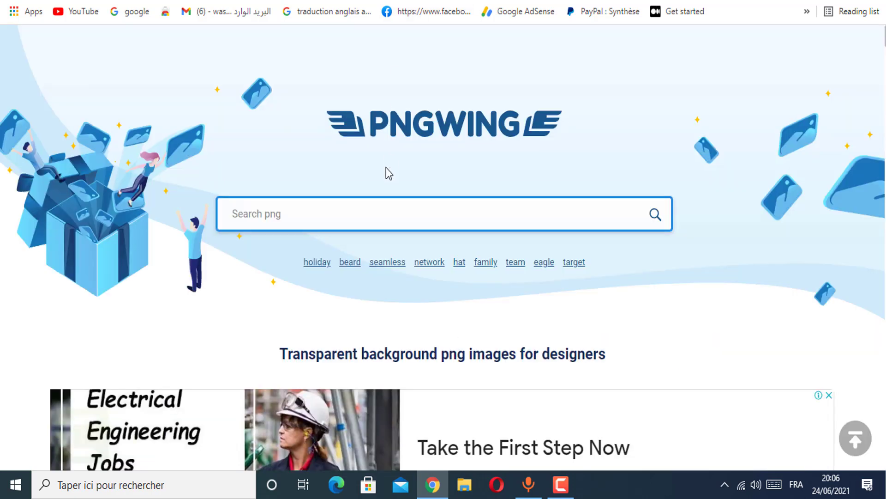
# Step: Search PNGWing for the copied keyword "red gradient" and look through the transparent images
pyautogui.rightClick(330, 210)
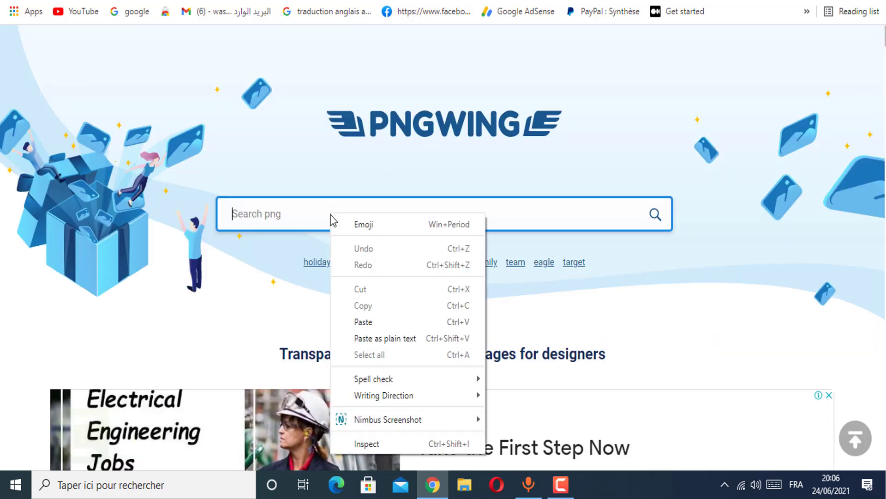
pyautogui.click(380, 318)
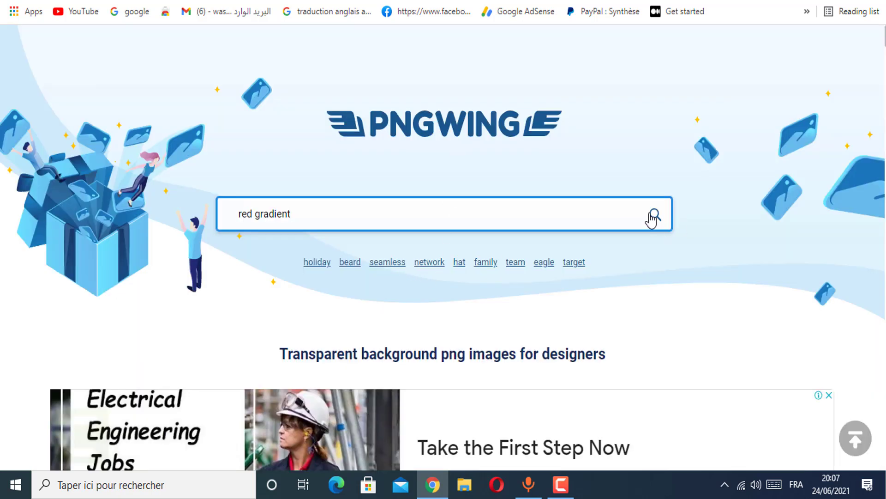
pyautogui.click(653, 215)
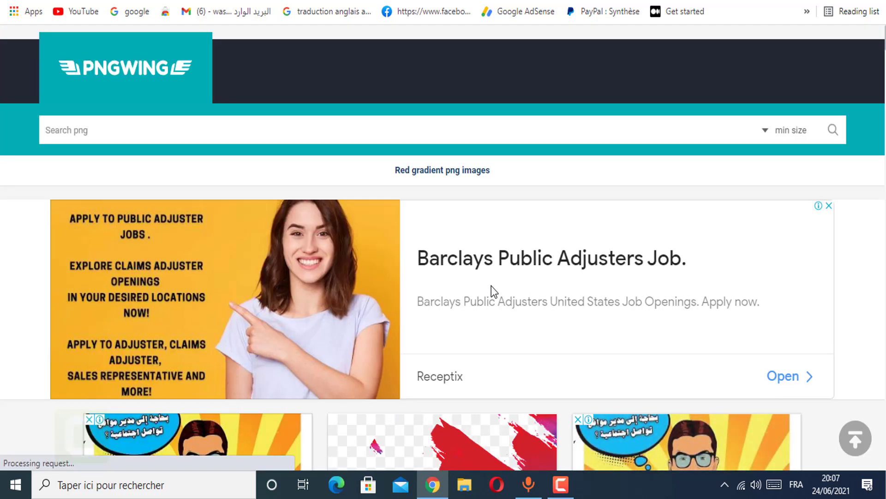
pyautogui.scroll(-6, 491, 286)
pyautogui.scroll(-15, 368, 300)
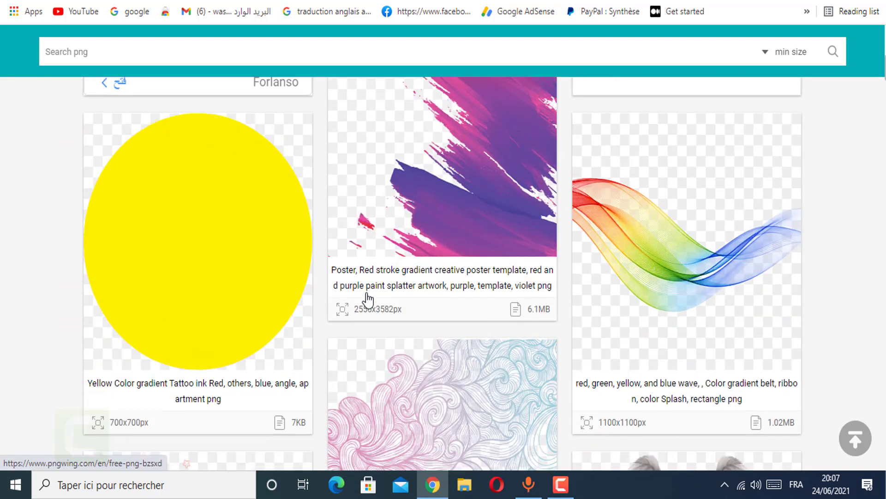
pyautogui.scroll(-10, 368, 300)
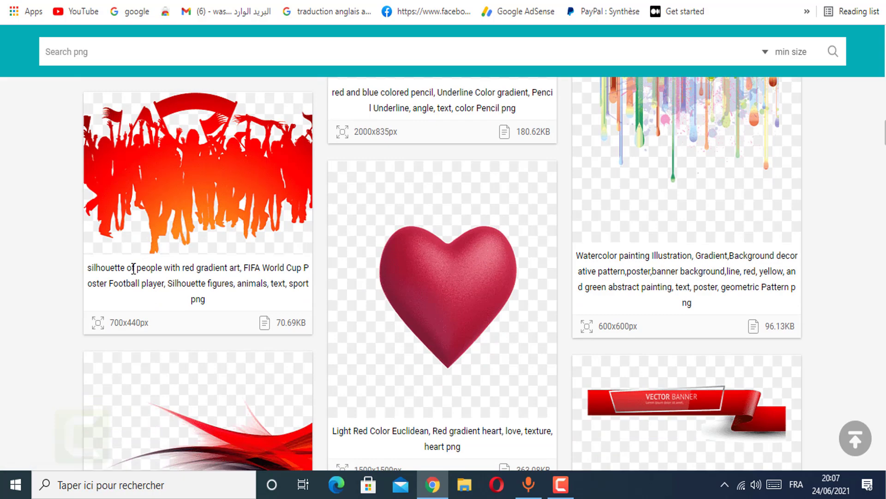
pyautogui.scroll(-8, 438, 277)
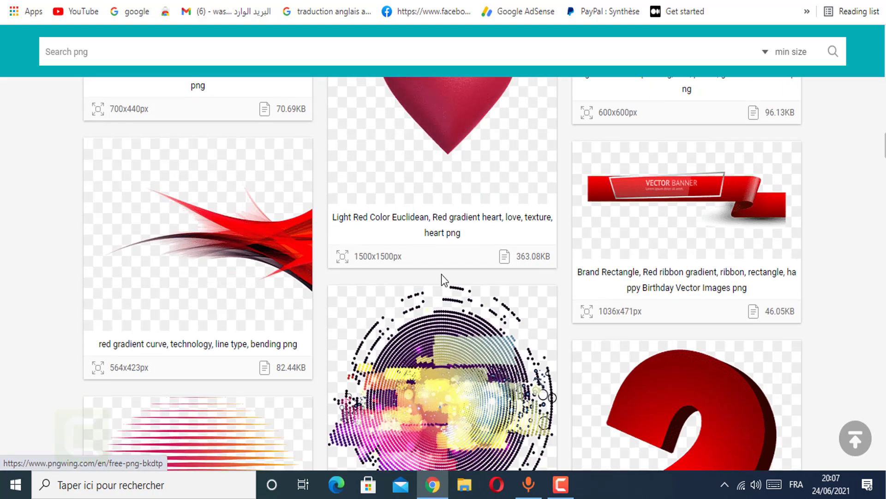
pyautogui.scroll(-5, 443, 319)
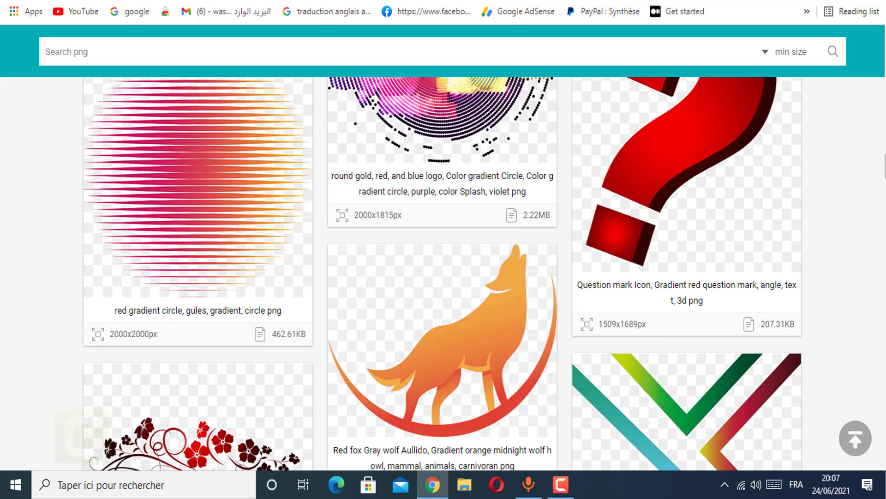
# Step: Search Google for "red gradient" in a new browser tab and browse the image results
pyautogui.hotkey('ctrl', 't')
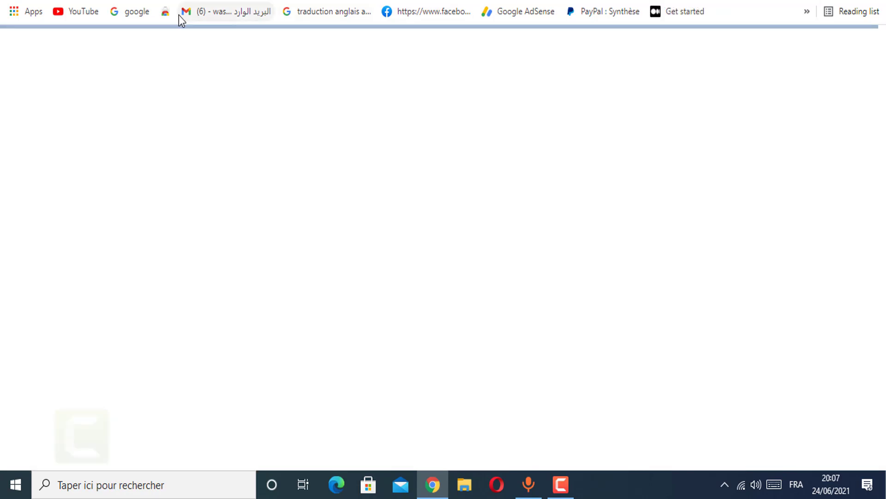
pyautogui.click(147, 15)
pyautogui.rightClick(393, 210)
pyautogui.click(441, 316)
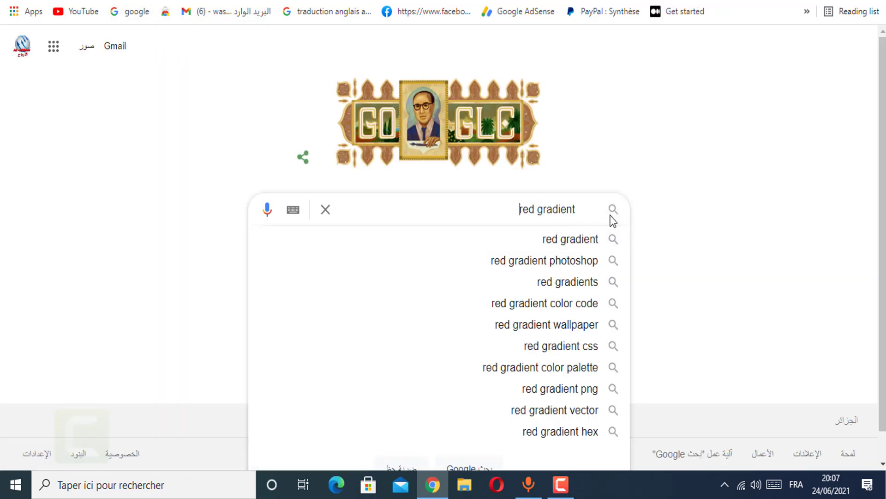
pyautogui.click(571, 241)
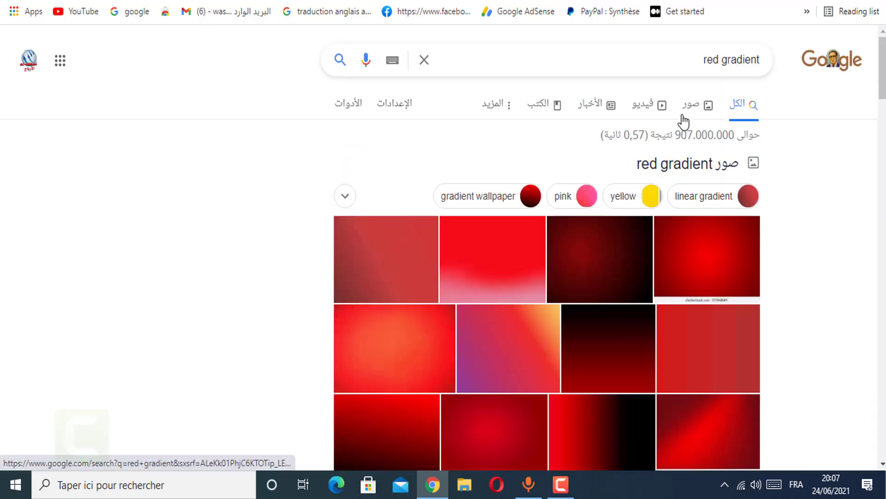
pyautogui.click(690, 107)
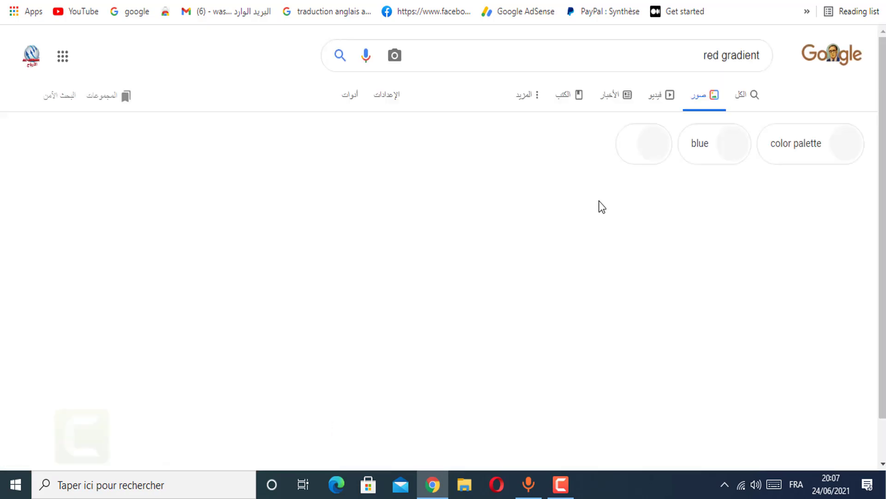
pyautogui.scroll(-14, 581, 215)
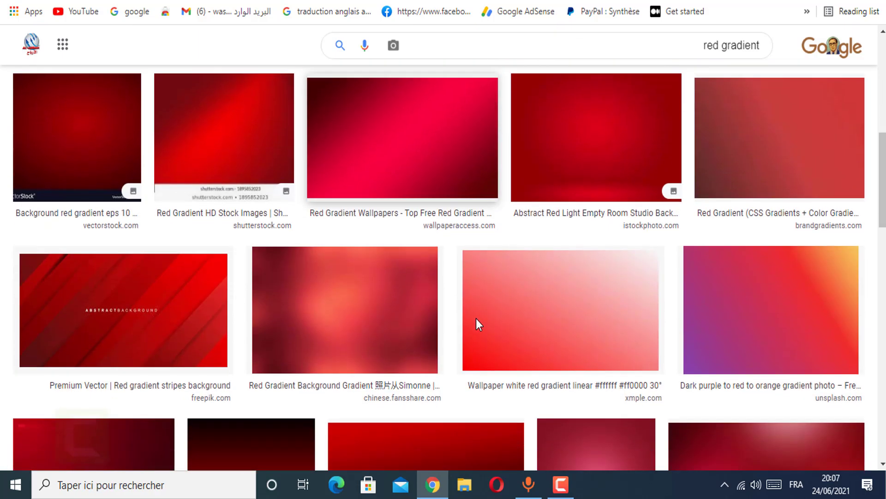
pyautogui.scroll(-14, 478, 325)
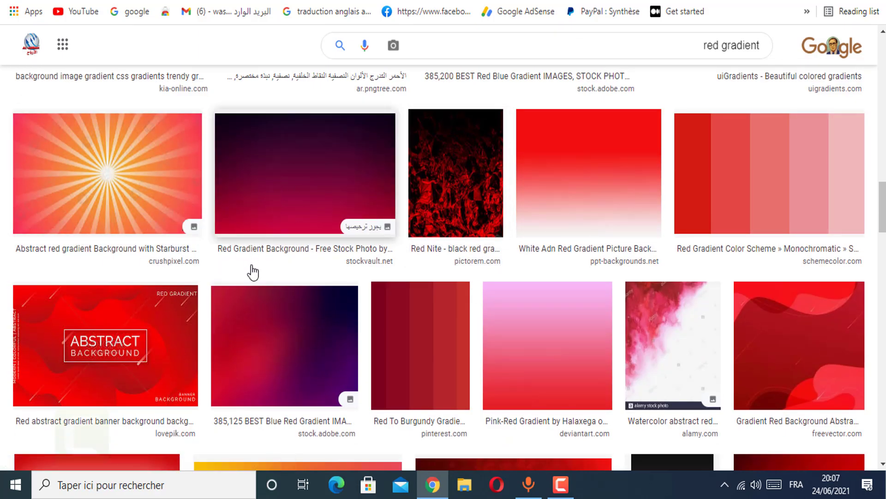
pyautogui.scroll(-3, 252, 277)
pyautogui.scroll(-3, 257, 291)
pyautogui.scroll(-4, 327, 319)
# Step: Check the article's list of image sites again and open the Pexels website in a new browser tab
pyautogui.click(513, 1)
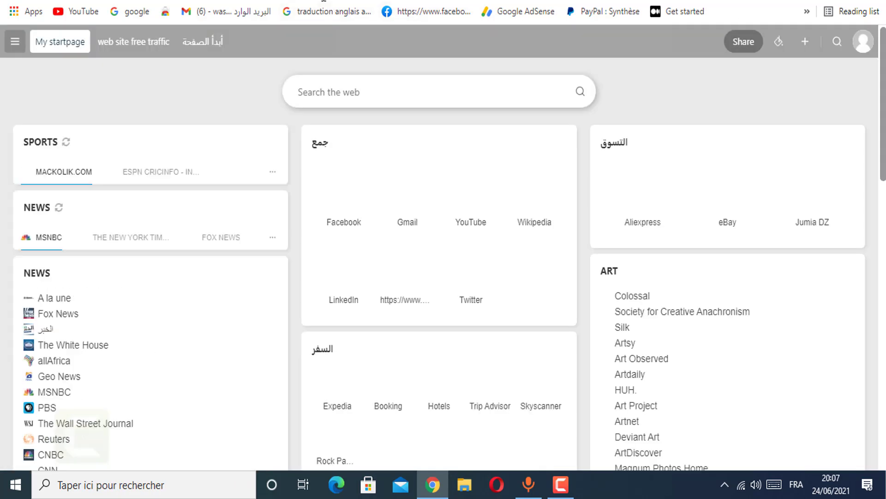
pyautogui.click(324, 1)
pyautogui.click(182, 1)
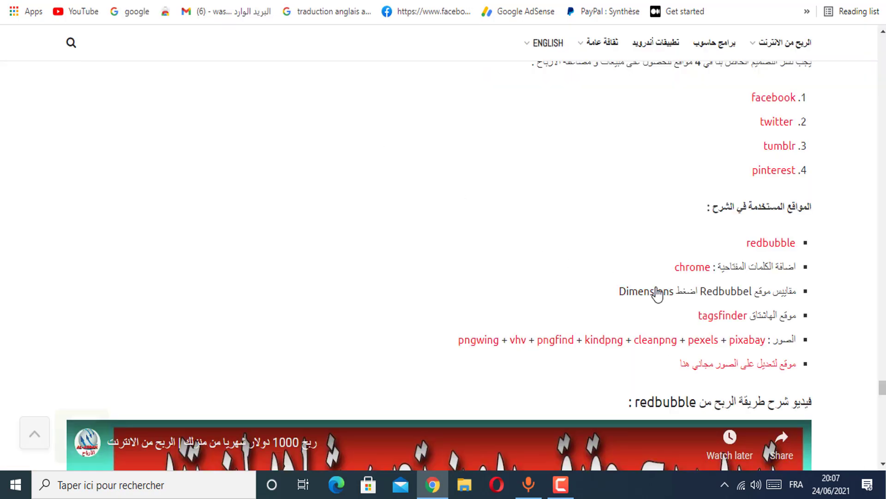
pyautogui.click(513, 2)
pyautogui.click(398, 2)
pyautogui.write('pex')
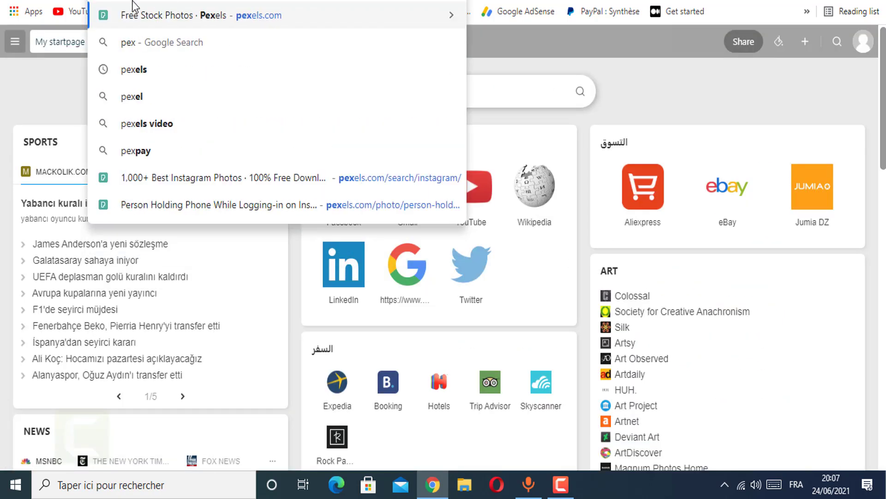
pyautogui.click(139, 16)
# Step: Search Pexels for the copied keyword "red gradient" and look through the photos
pyautogui.rightClick(317, 222)
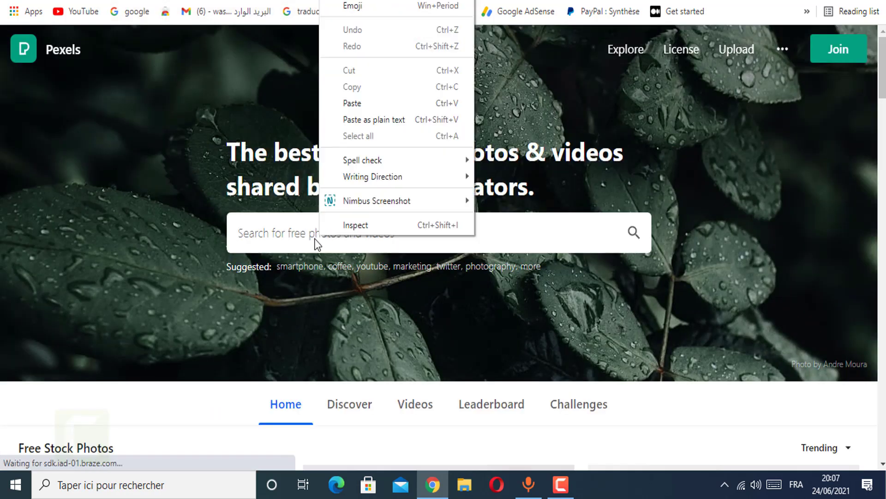
pyautogui.click(352, 103)
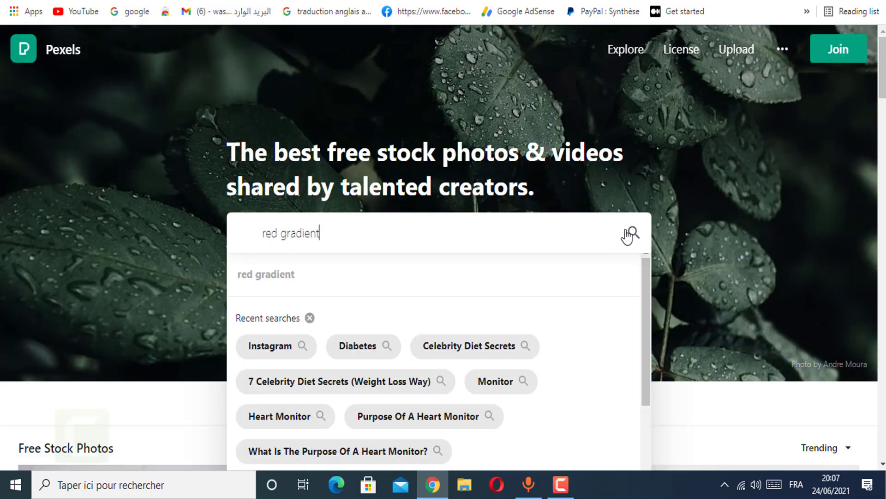
pyautogui.click(628, 234)
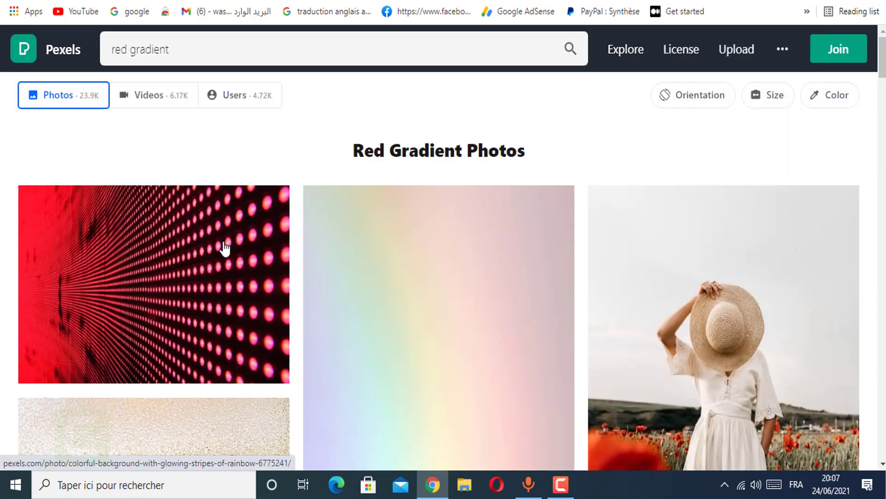
pyautogui.scroll(-5, 295, 317)
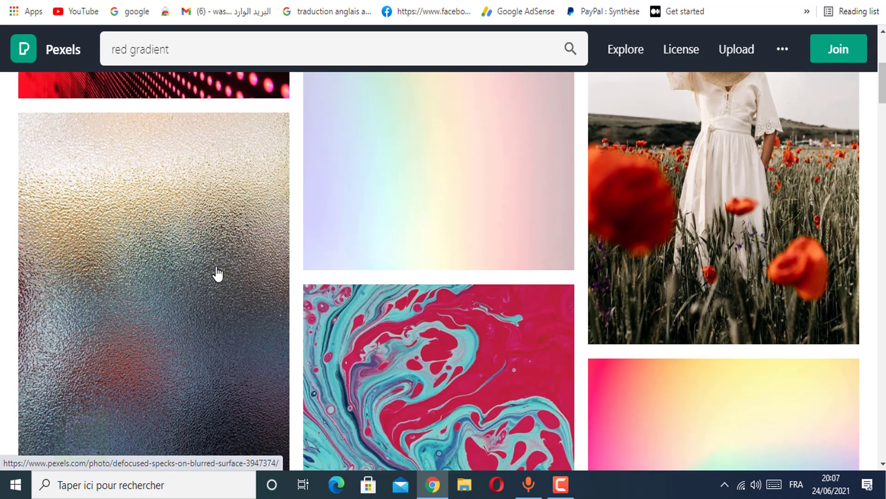
pyautogui.scroll(-3, 217, 273)
pyautogui.scroll(5, 385, 396)
pyautogui.scroll(3, 233, 360)
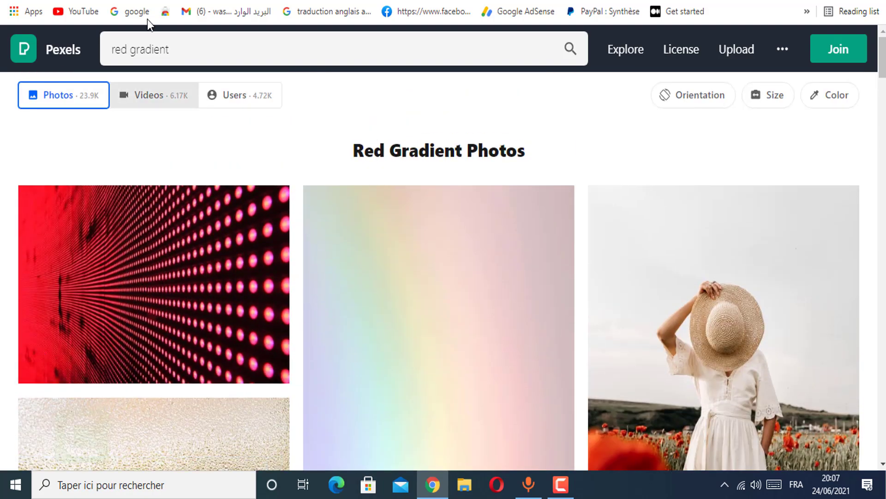
# Step: Return to the BubbleTrends list and copy the keyword "all i need is coffee and my camera"
pyautogui.hotkey('ctrl', 'Tab')
pyautogui.scroll(20, 384, 199)
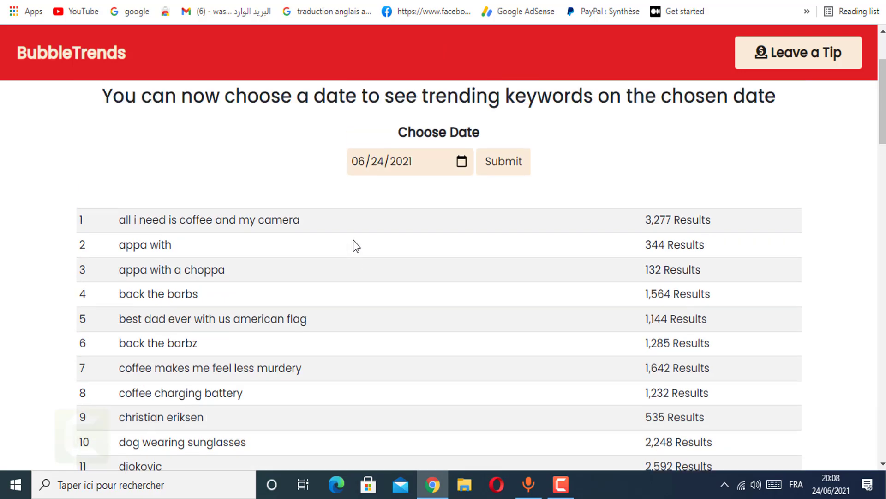
pyautogui.scroll(3, 354, 240)
pyautogui.scroll(-5, 162, 281)
pyautogui.moveTo(332, 124); pyautogui.dragTo(103, 124)
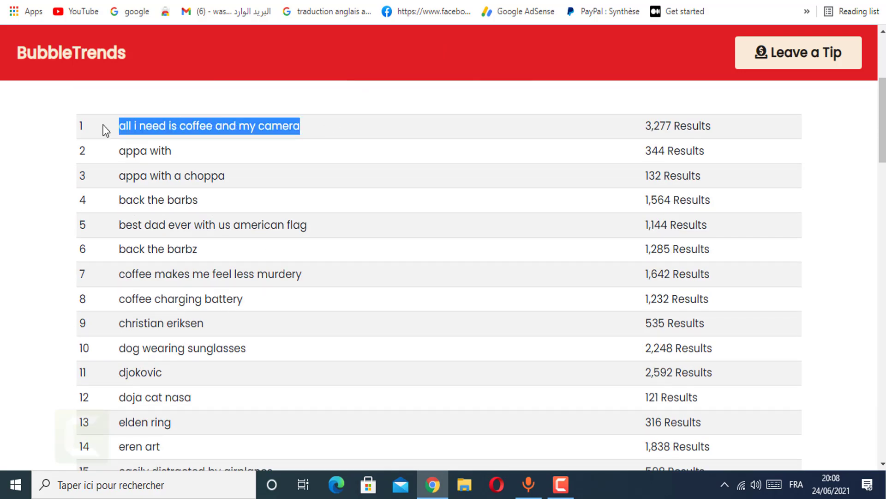
pyautogui.rightClick(152, 129)
pyautogui.click(192, 146)
# Step: Search Redbubble for the copied keyword "all i need is coffee and my camera" and look through the existing designs
pyautogui.click(189, 2)
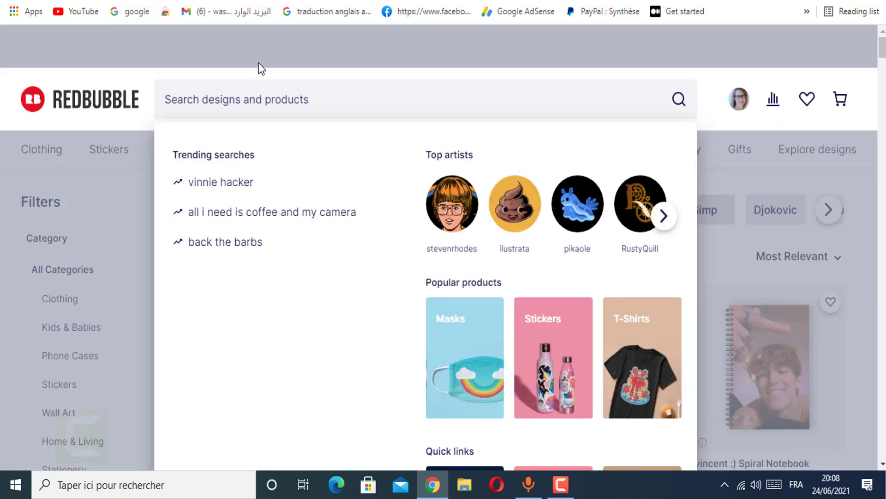
pyautogui.click(263, 106)
pyautogui.rightClick(263, 106)
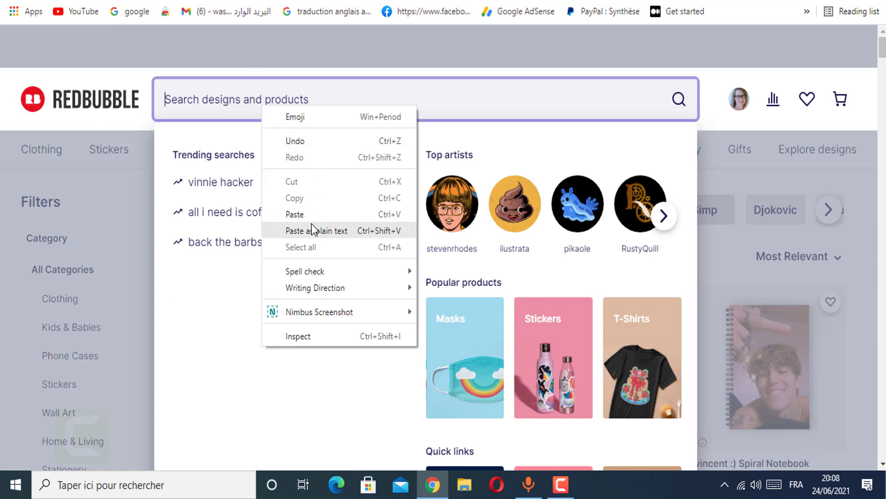
pyautogui.click(314, 215)
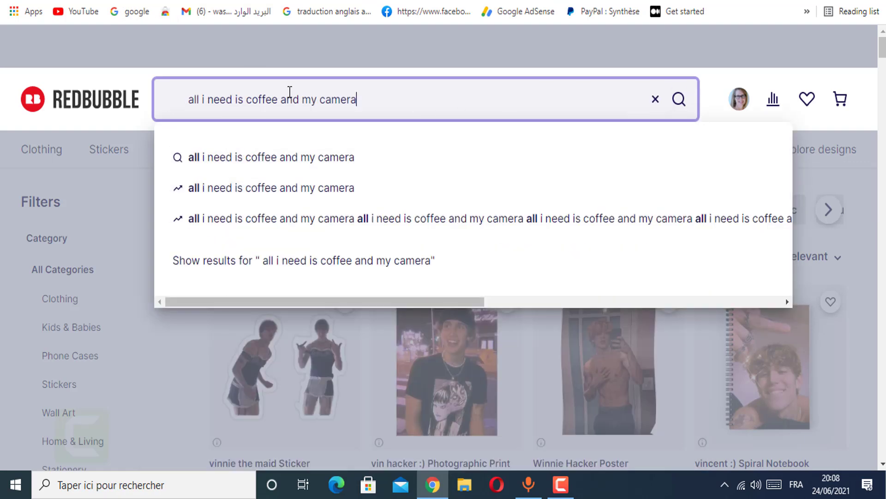
pyautogui.click(678, 99)
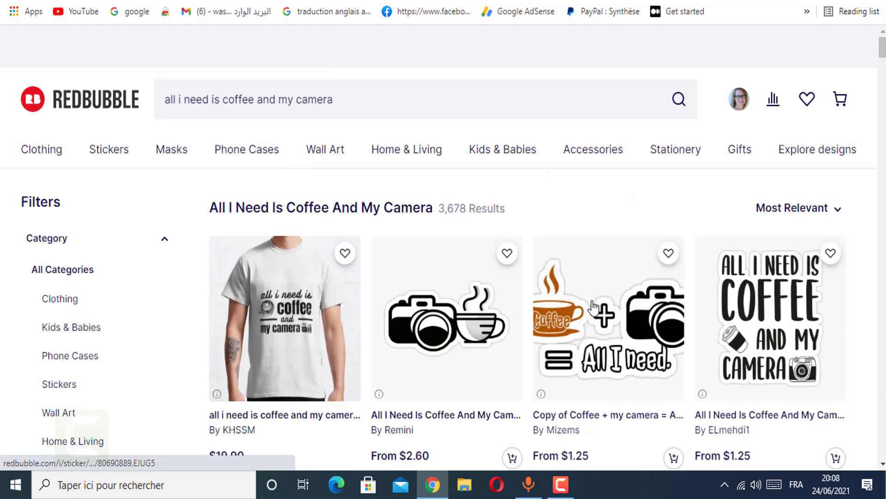
pyautogui.scroll(-8, 272, 323)
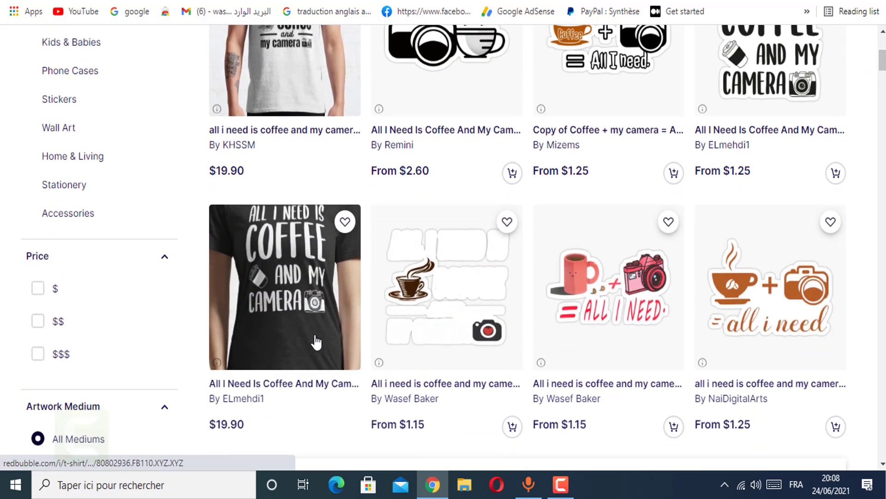
pyautogui.scroll(-14, 494, 354)
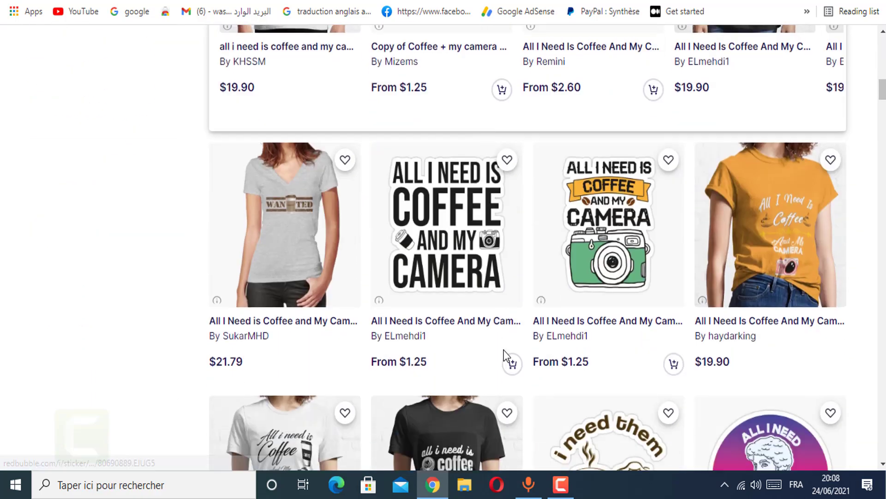
# Step: Look over more Redbubble designs for "all i need is coffee and my camera" and return to the start of the results
pyautogui.scroll(-3, 504, 350)
pyautogui.scroll(19, 500, 313)
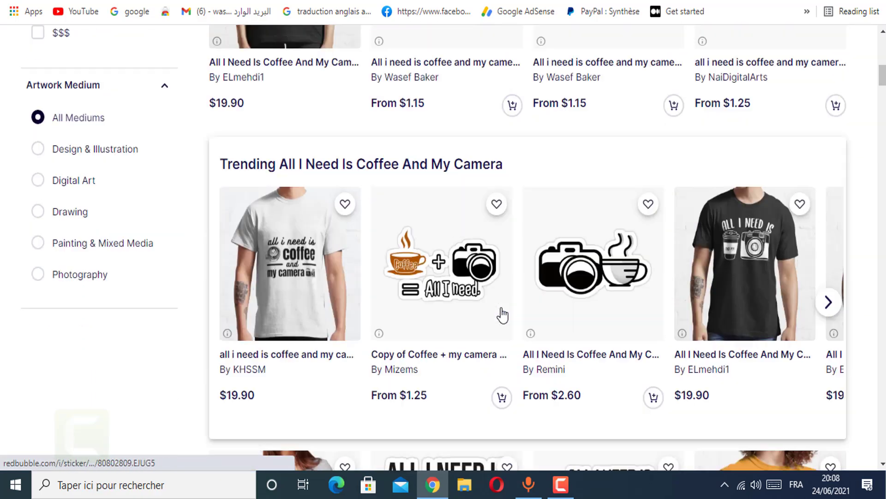
pyautogui.scroll(6, 554, 145)
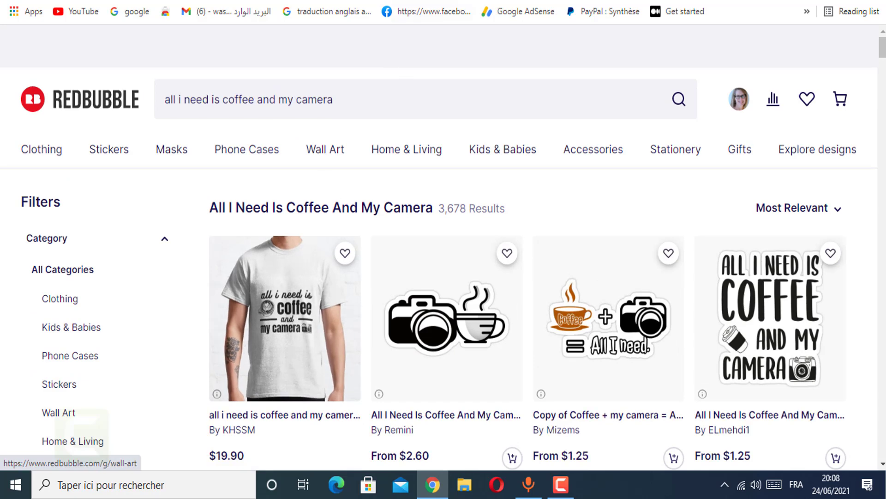
# Step: Switch to the Google Images results for "all i need is coffee and my camera png", select the search phrase and look over the designs
pyautogui.hotkey('ctrl', 'Tab')
pyautogui.hotkey('ctrl', 'Tab')
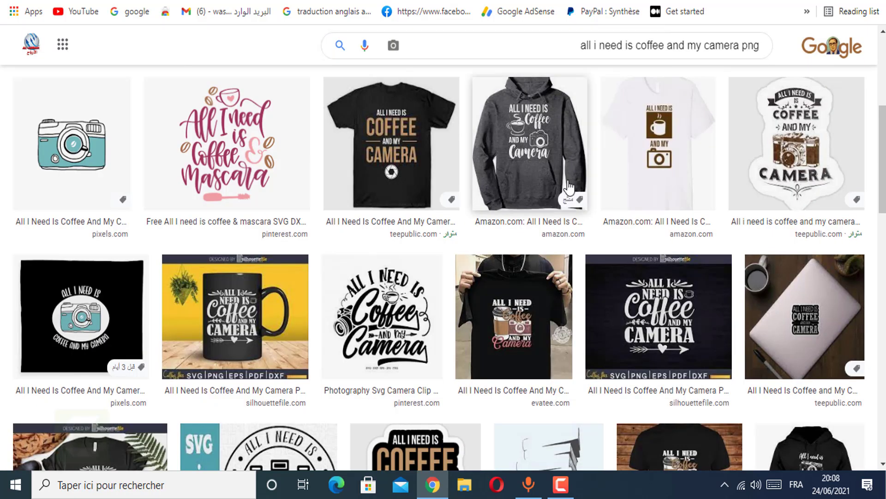
pyautogui.scroll(3, 534, 231)
pyautogui.moveTo(535, 46); pyautogui.dragTo(761, 46)
pyautogui.hotkey('ctrl', 'c')
pyautogui.scroll(3, 646, 226)
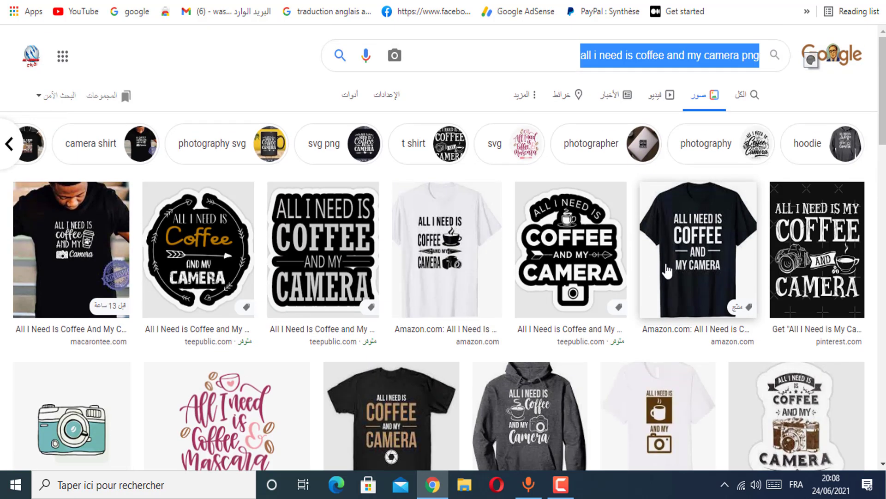
pyautogui.scroll(-2, 309, 153)
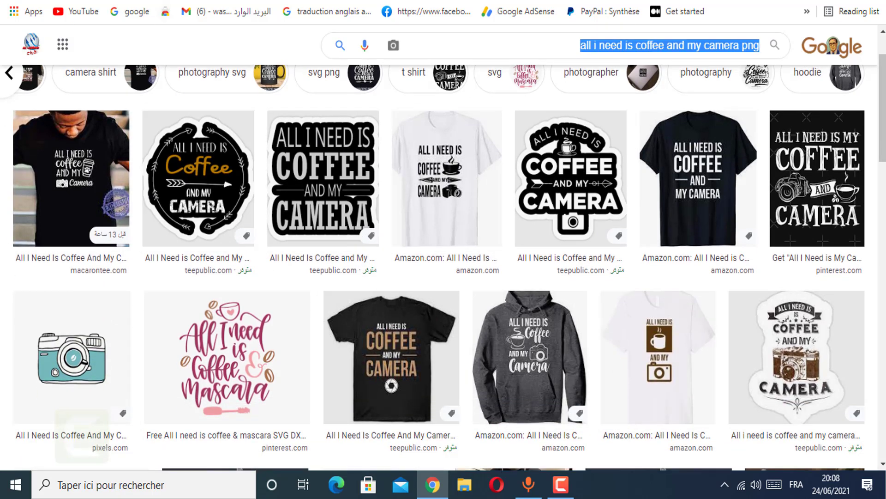
# Step: Check the article's list of image sites again
pyautogui.hotkey('ctrl', 'Tab')
pyautogui.scroll(3, 499, 293)
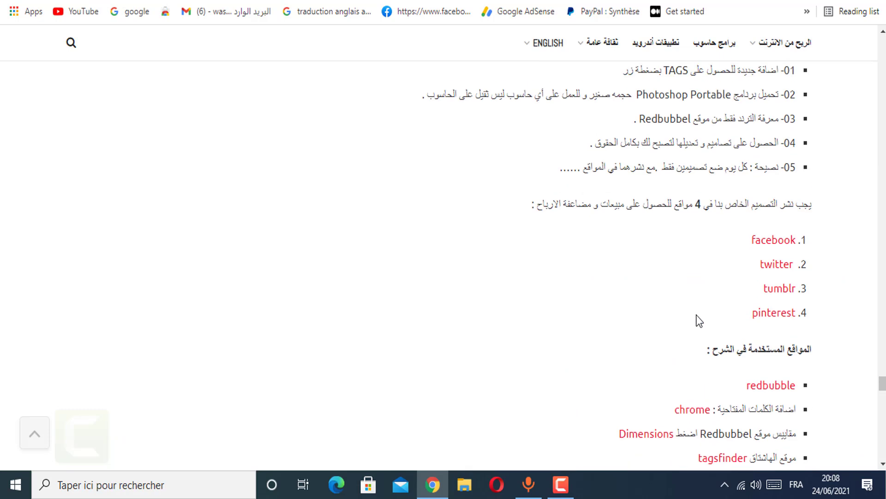
pyautogui.scroll(-5, 697, 320)
pyautogui.scroll(-3, 667, 405)
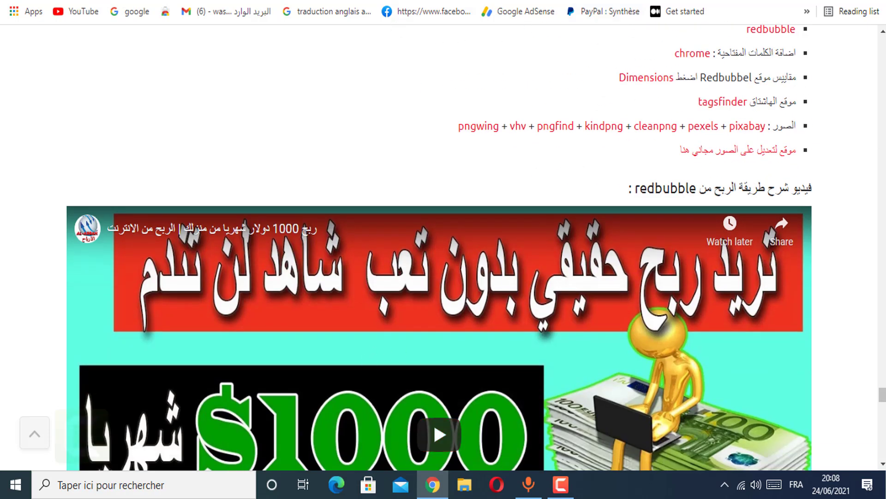
# Step: Search PNGWing for the keyword "all i need is coffee and my camera" and look through the images on offer
pyautogui.hotkey('ctrl', 'Tab')
pyautogui.scroll(3, 265, 69)
pyautogui.rightClick(267, 63)
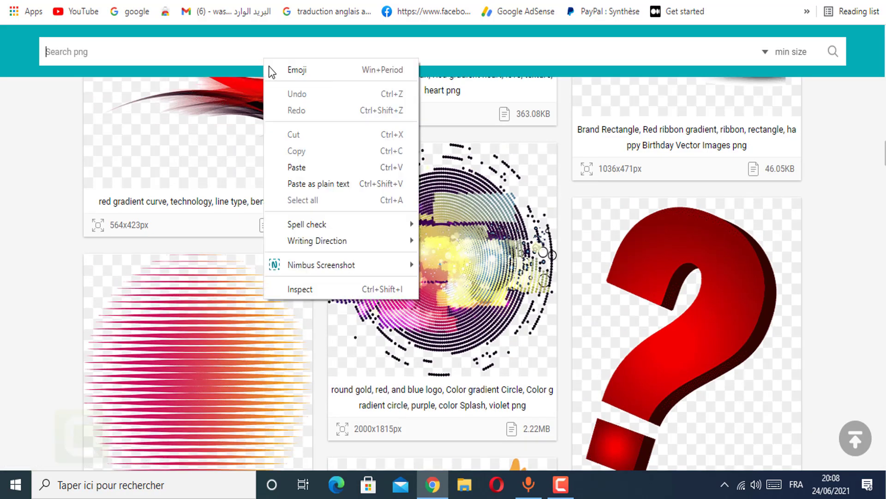
pyautogui.click(304, 169)
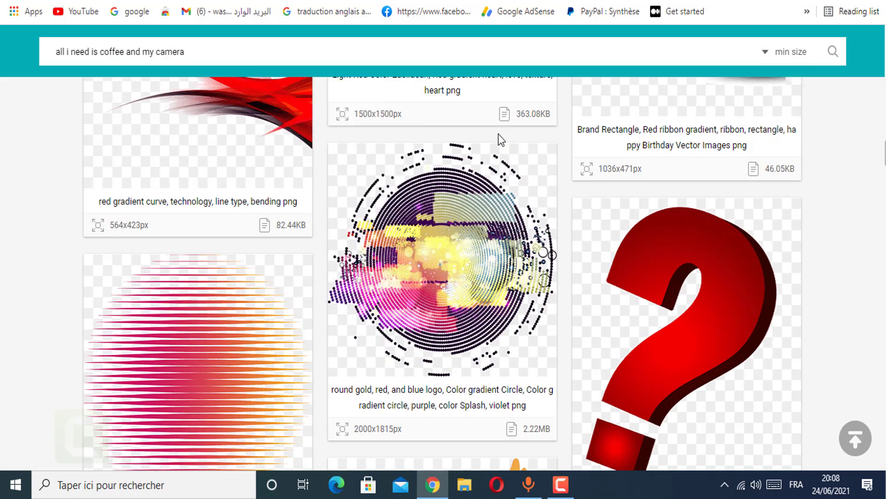
pyautogui.scroll(-9, 413, 315)
pyautogui.scroll(-15, 404, 297)
pyautogui.scroll(-9, 405, 305)
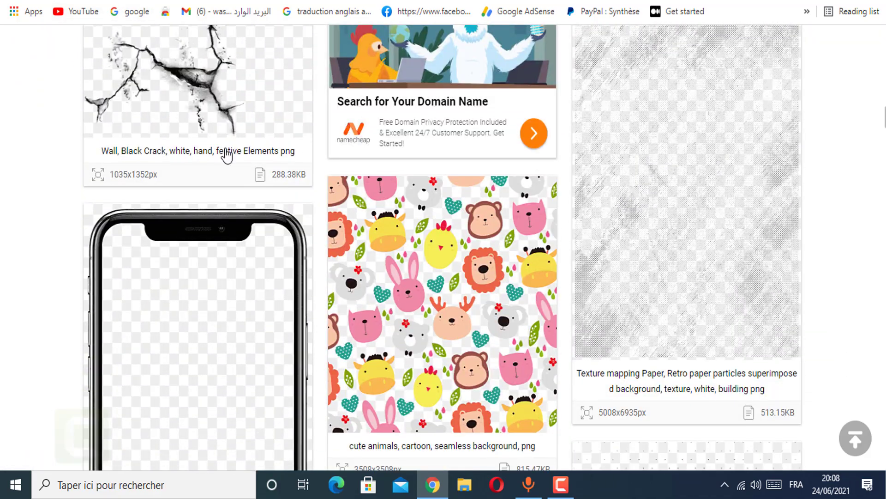
pyautogui.scroll(20, 304, 320)
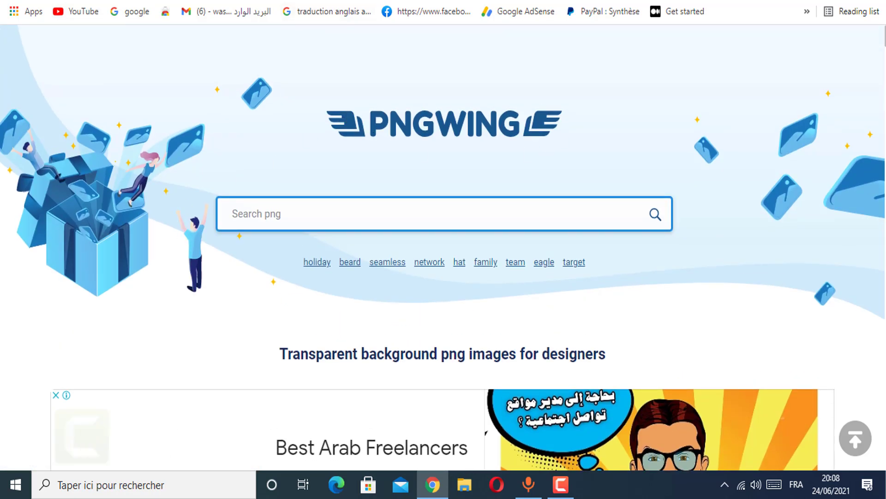
# Step: Return to the BubbleTrends list and copy the keyword "appa with"
pyautogui.hotkey('ctrl', 'Tab')
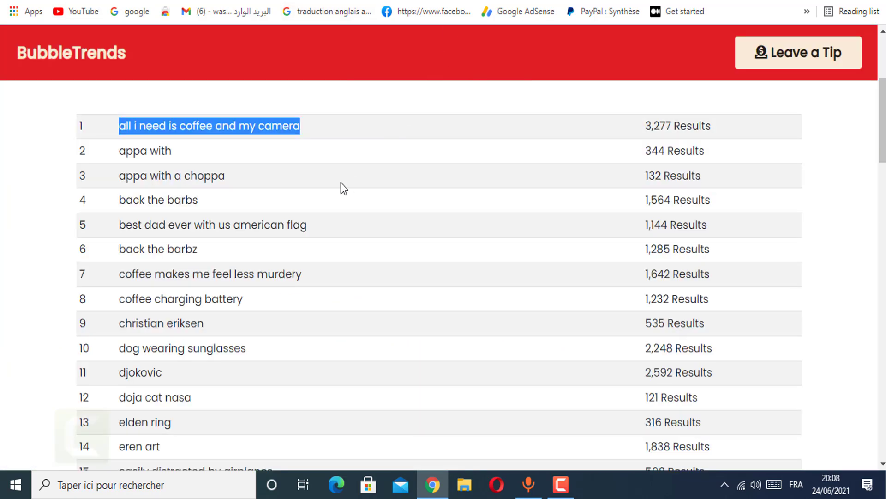
pyautogui.click(133, 153)
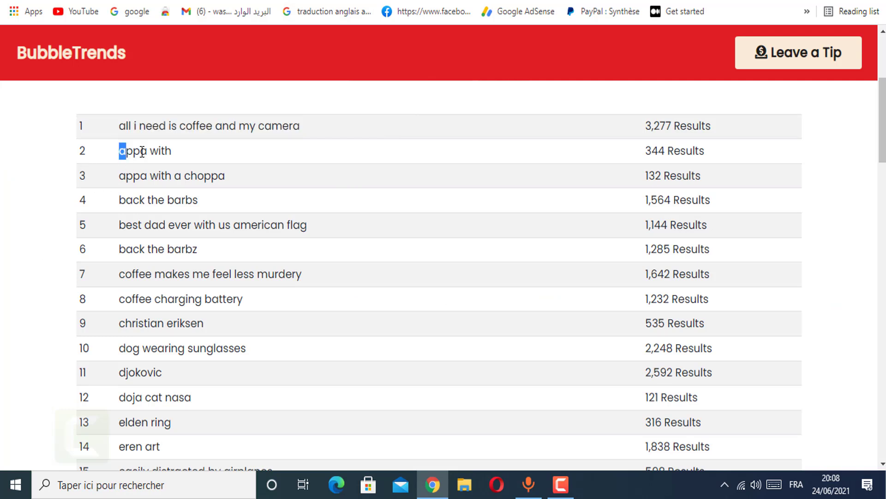
pyautogui.rightClick(150, 149)
pyautogui.click(170, 161)
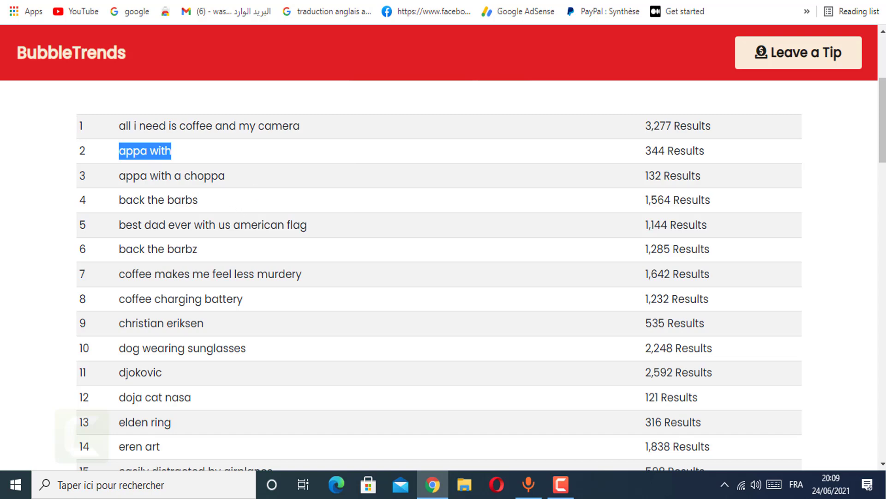
# Step: Search PNGWing for the copied keyword "appa with" and look over the first images
pyautogui.hotkey('ctrl', 'Tab')
pyautogui.rightClick(258, 205)
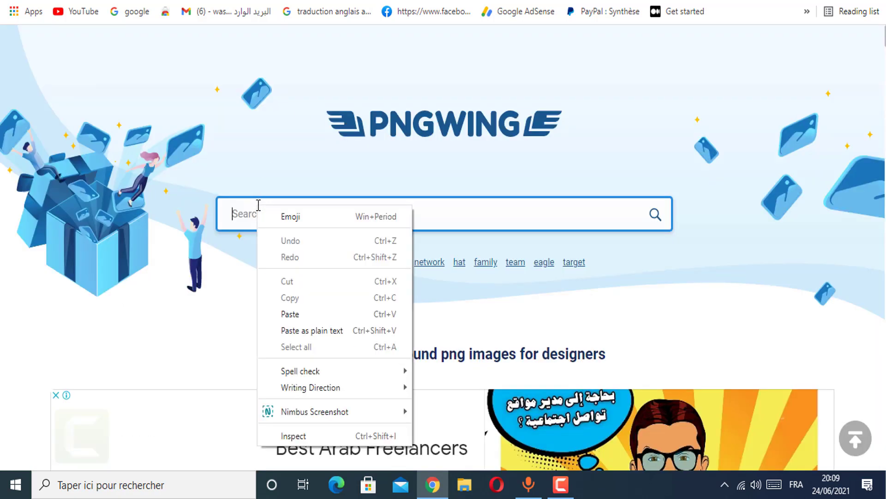
pyautogui.click(291, 330)
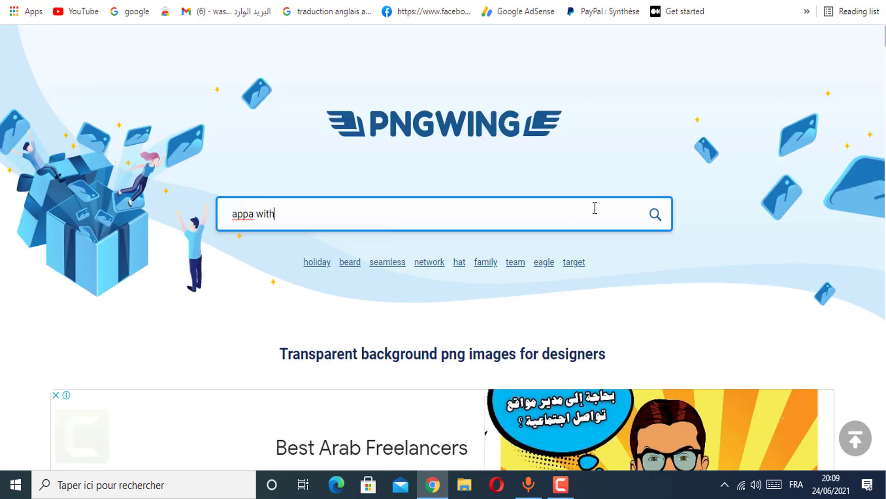
pyautogui.click(661, 219)
pyautogui.scroll(-10, 463, 277)
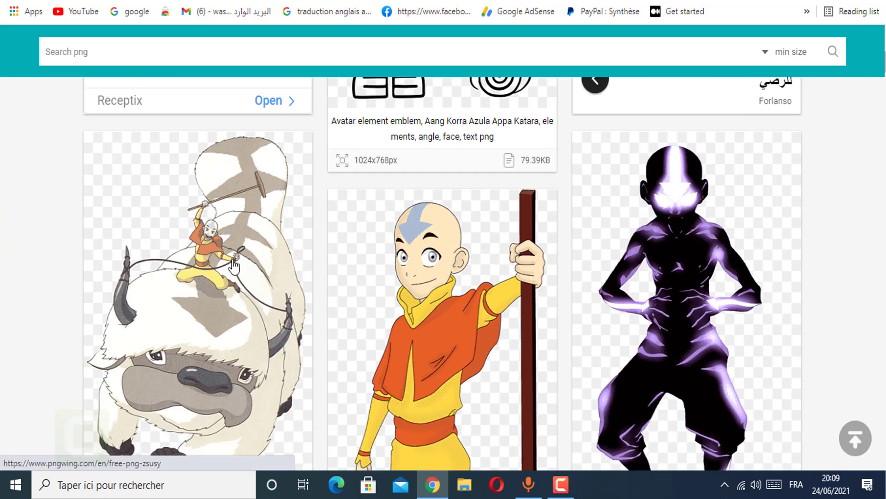
pyautogui.scroll(-2, 195, 265)
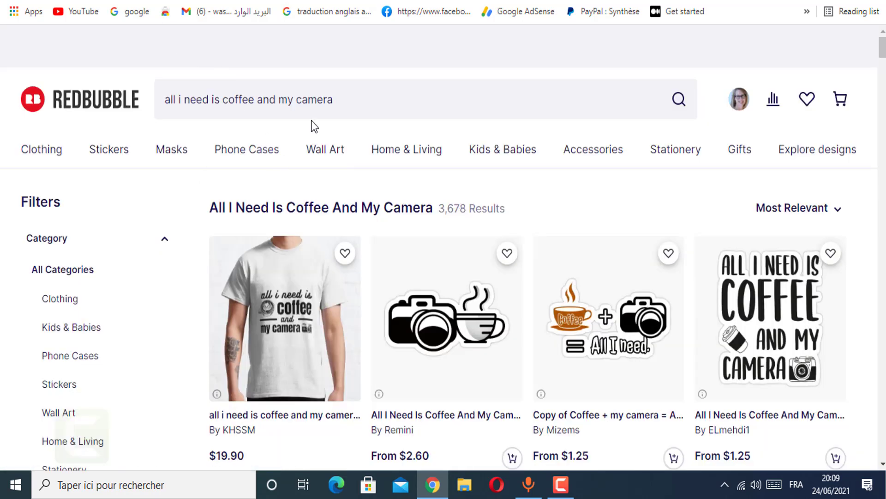
# Step: Search Redbubble for "appa with" and look through the existing and trending designs
pyautogui.click(178, 113)
pyautogui.hotkey('ctrl', 'a')
pyautogui.write('appa with')
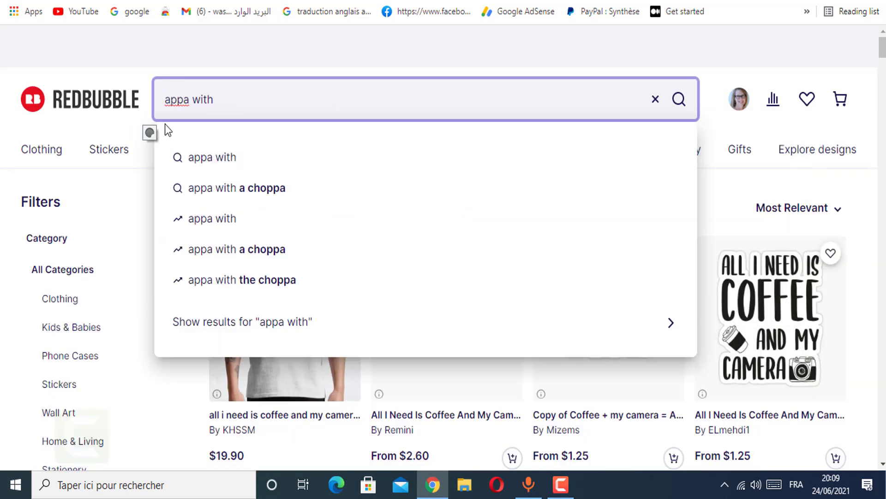
pyautogui.press('Return')
pyautogui.moveTo(325, 149)
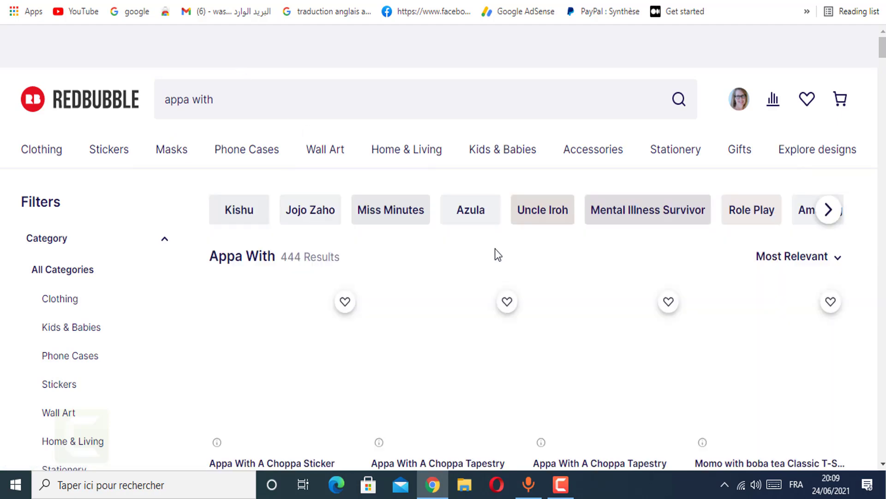
pyautogui.scroll(-3, 393, 258)
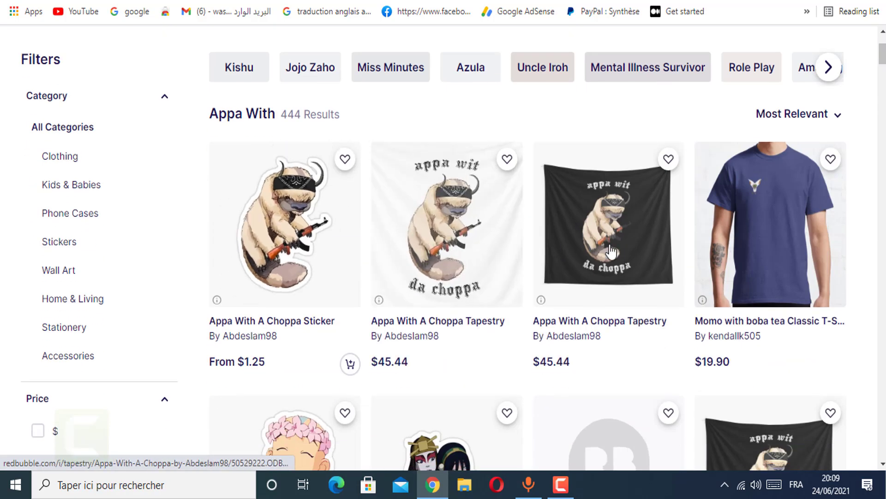
pyautogui.scroll(-3, 768, 297)
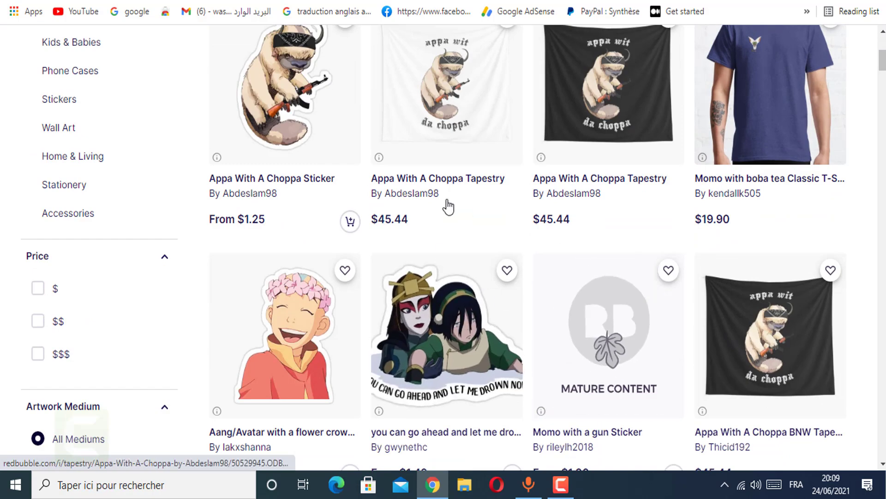
pyautogui.scroll(-10, 392, 246)
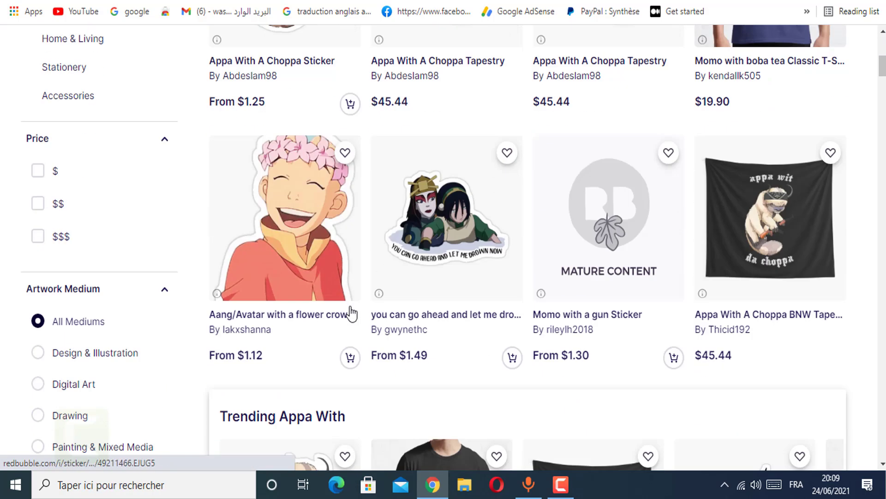
pyautogui.scroll(-1, 344, 333)
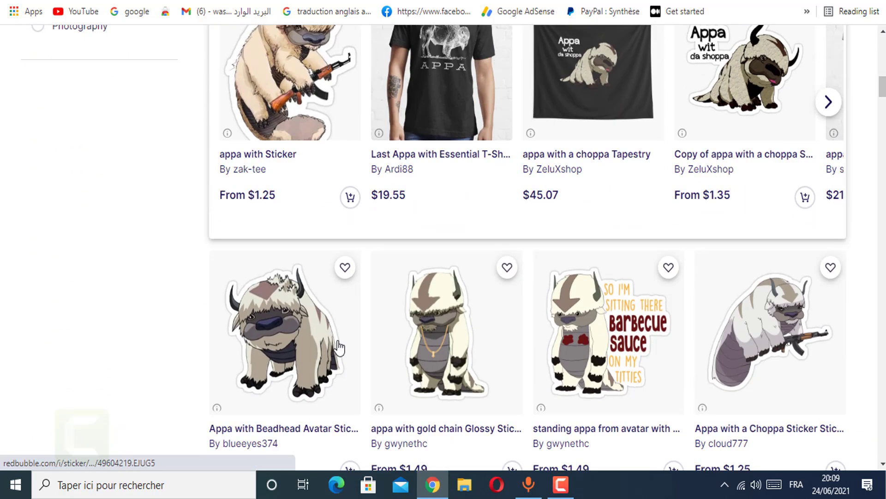
pyautogui.scroll(2, 372, 291)
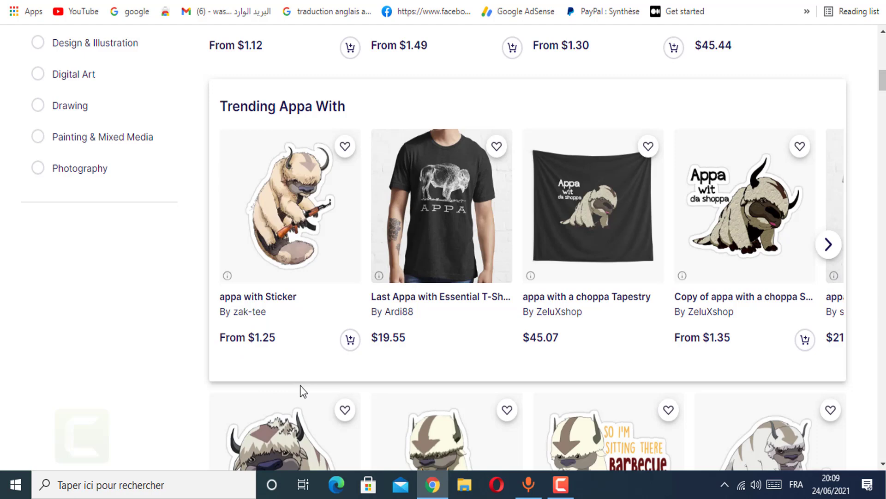
pyautogui.scroll(3, 383, 258)
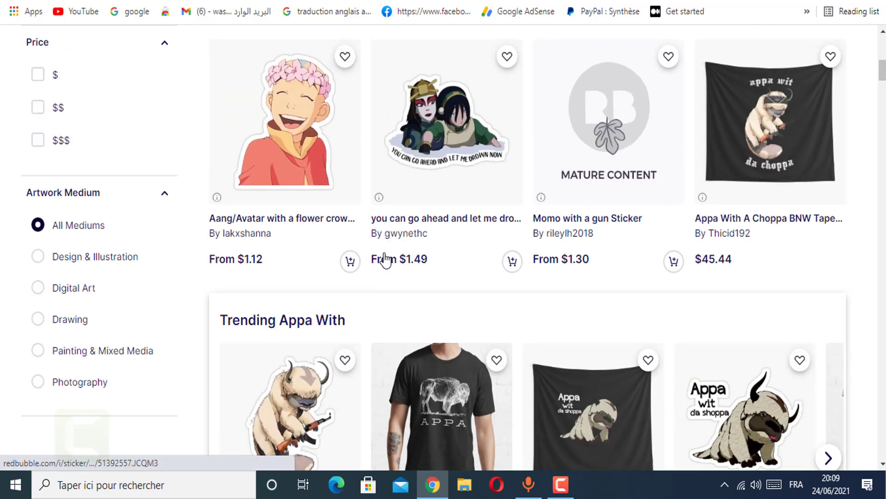
pyautogui.scroll(3, 103, 237)
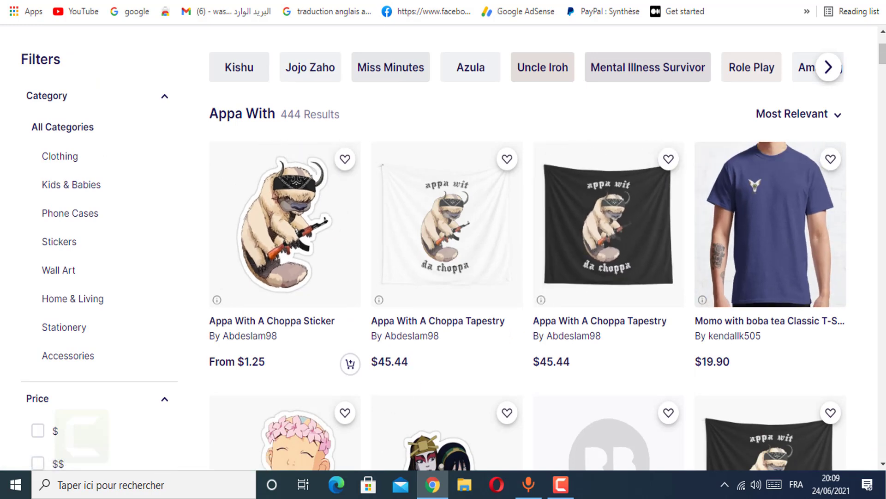
# Step: Go back to the PNGWing images for "appa with" and browse them for a usable Appa illustration
pyautogui.hotkey('ctrl', 'Tab')
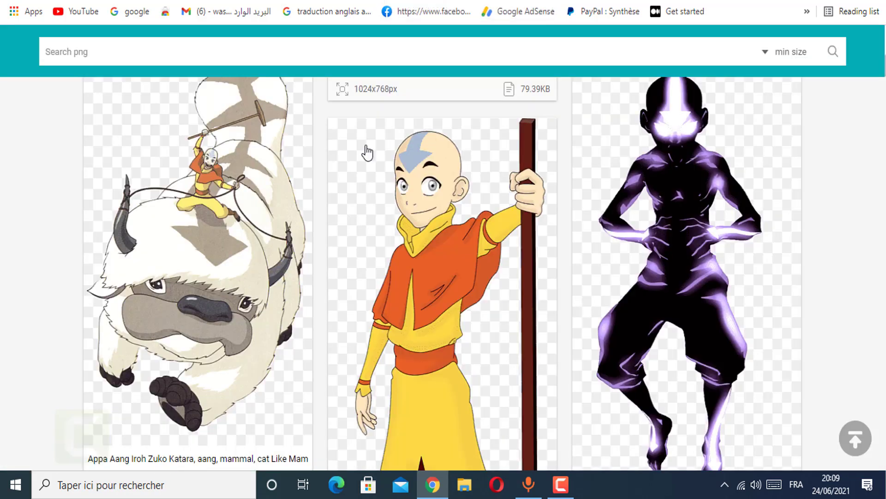
pyautogui.scroll(3, 446, 362)
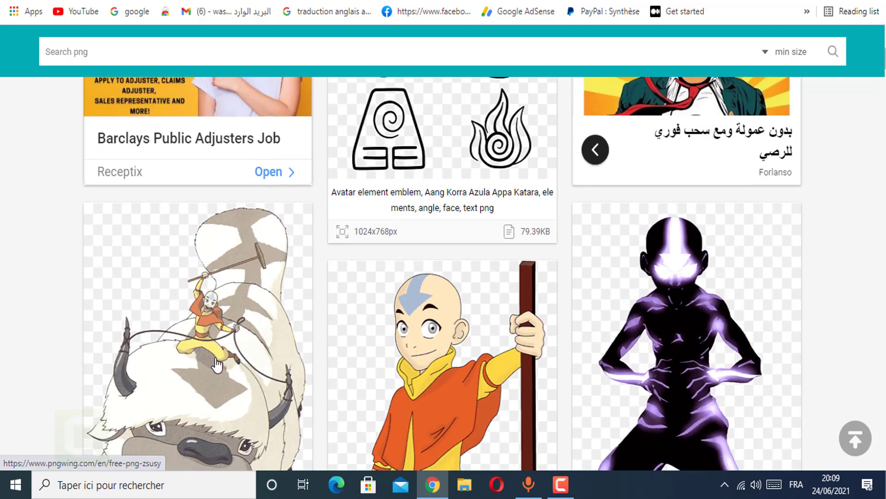
pyautogui.scroll(-10, 446, 362)
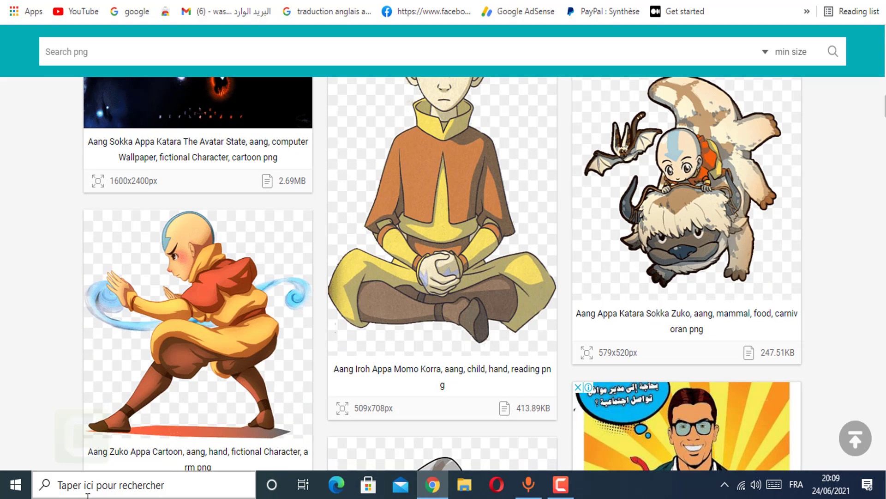
pyautogui.scroll(-8, 289, 416)
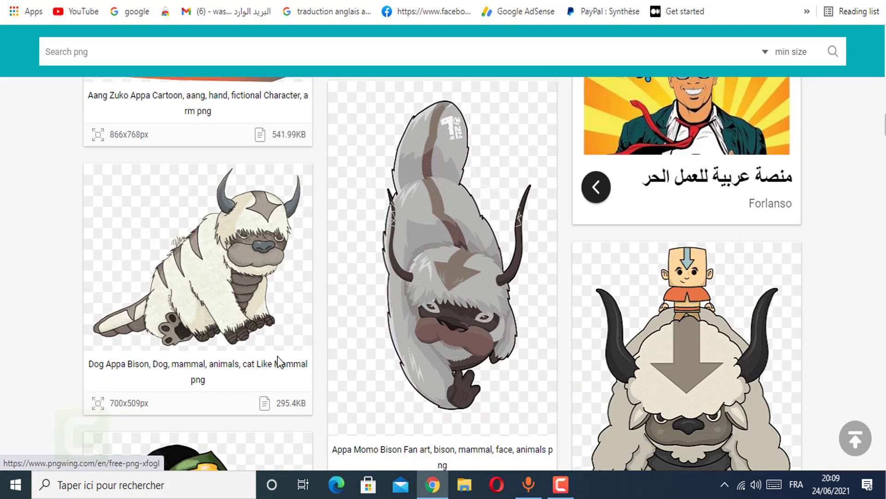
pyautogui.scroll(-5, 284, 383)
pyautogui.scroll(2, 278, 356)
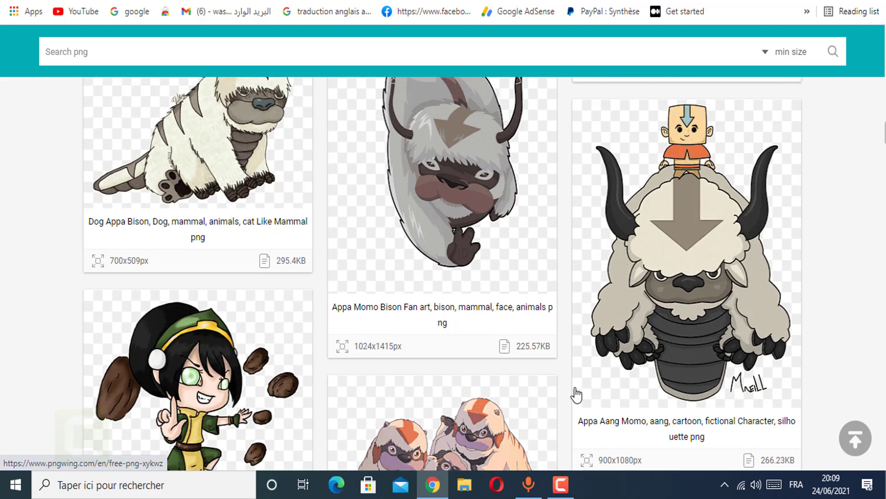
pyautogui.scroll(-2, 680, 367)
# Step: Open the PNGWing page of the cartoon with Aang sitting on Appa's head and go to its free download option
pyautogui.click(709, 273)
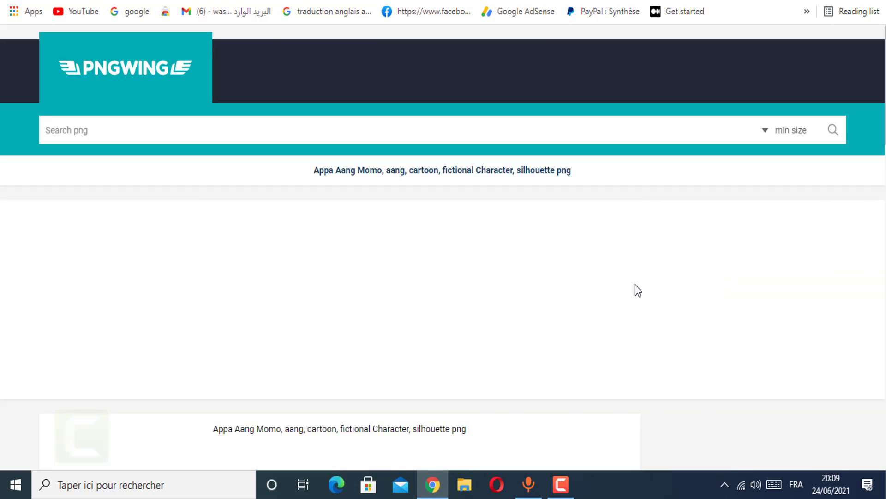
pyautogui.scroll(-10, 399, 339)
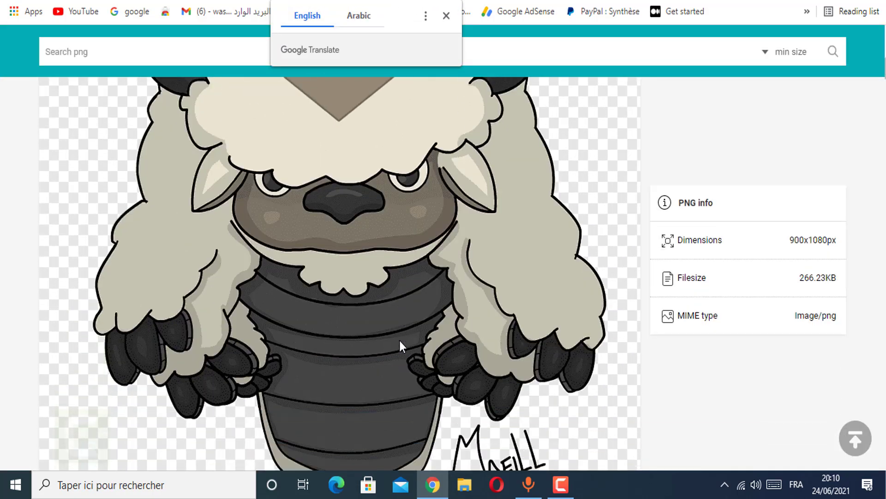
pyautogui.scroll(-12, 384, 303)
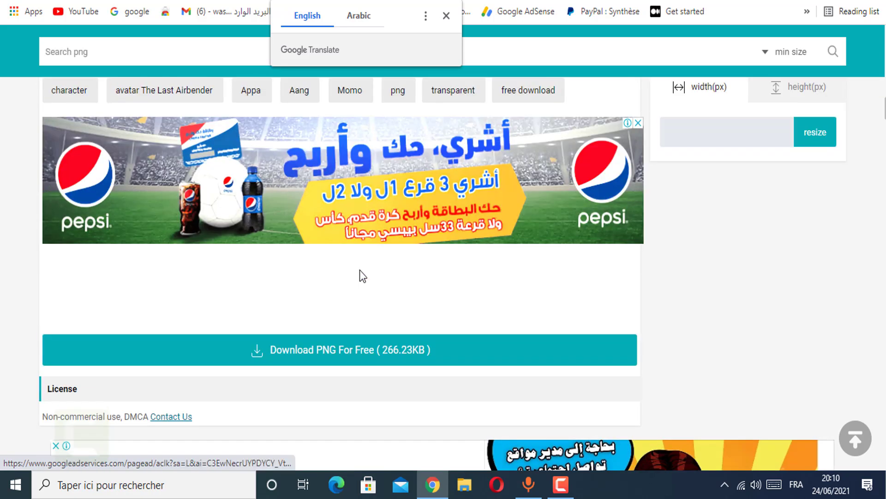
# Step: Start the free PNG download of the Aang and Appa cartoon, dismiss the Namecheap ad and begin the human verification
pyautogui.scroll(-3, 365, 259)
pyautogui.click(375, 206)
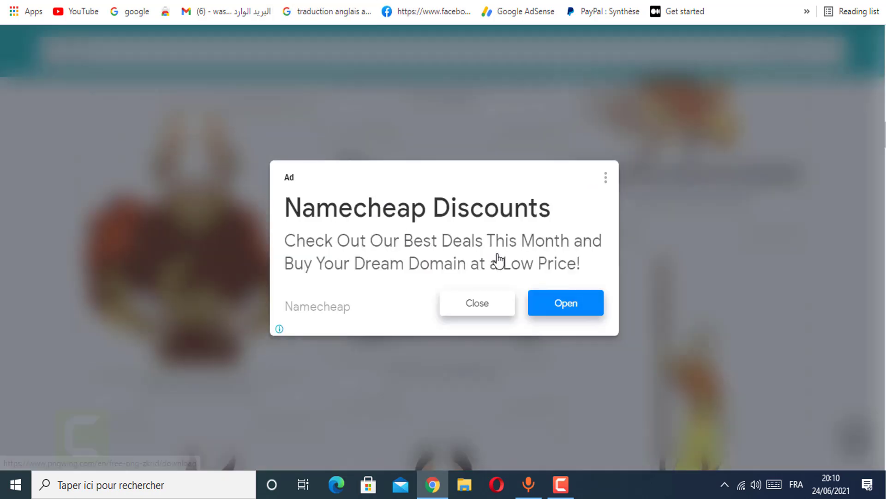
pyautogui.click(474, 303)
pyautogui.scroll(-10, 461, 313)
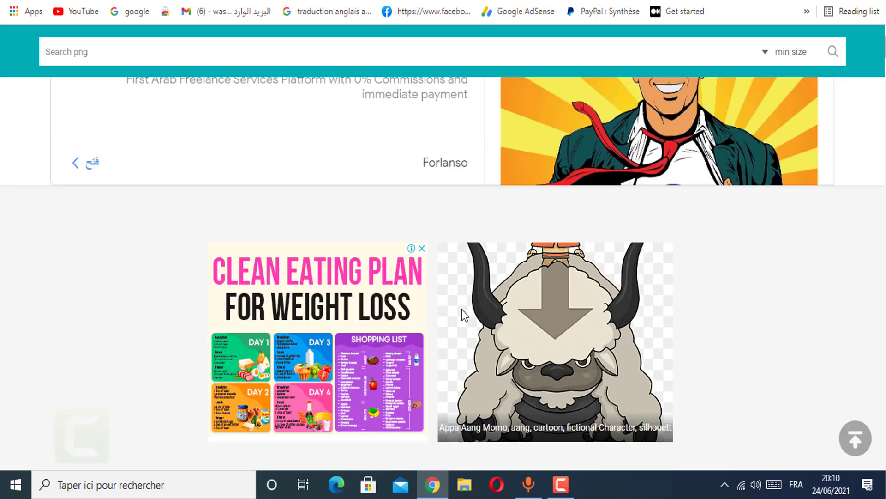
pyautogui.click(367, 391)
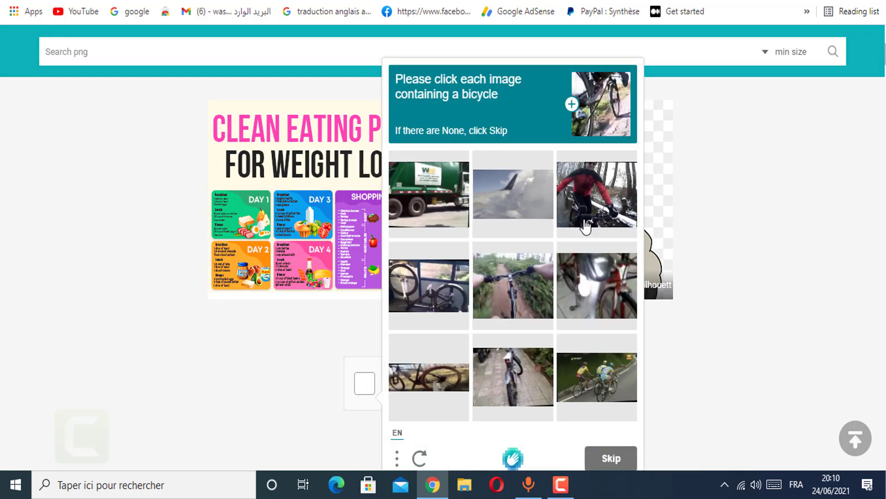
# Step: Complete the verification by selecting the images that contain a bicycle, and download the Aang and Appa PNG
pyautogui.click(578, 290)
pyautogui.click(498, 304)
pyautogui.click(505, 366)
pyautogui.click(570, 383)
pyautogui.click(408, 383)
pyautogui.click(602, 466)
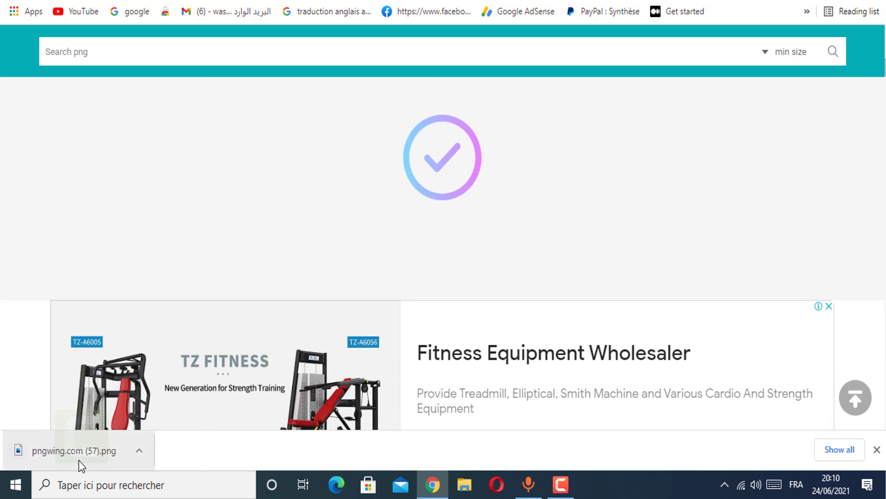
# Step: Close the PNGWing download page and the Redbubble results for "appa with" to return to the Arabic print-on-demand article
pyautogui.hotkey('ctrl', 'w')
pyautogui.scroll(3, 217, 301)
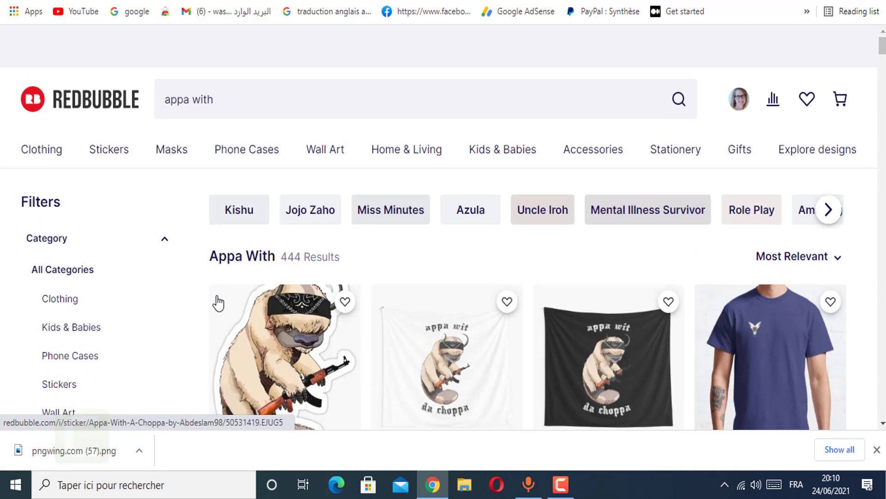
pyautogui.click(93, 103)
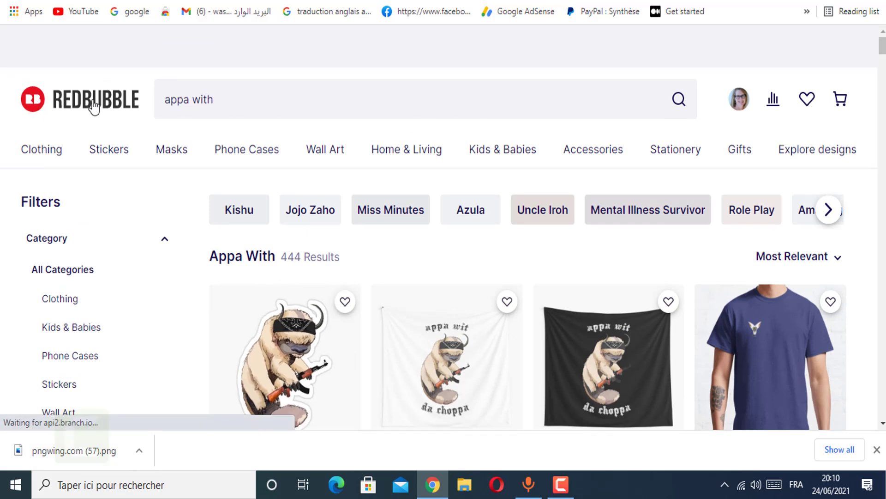
pyautogui.hotkey('ctrl', 'w')
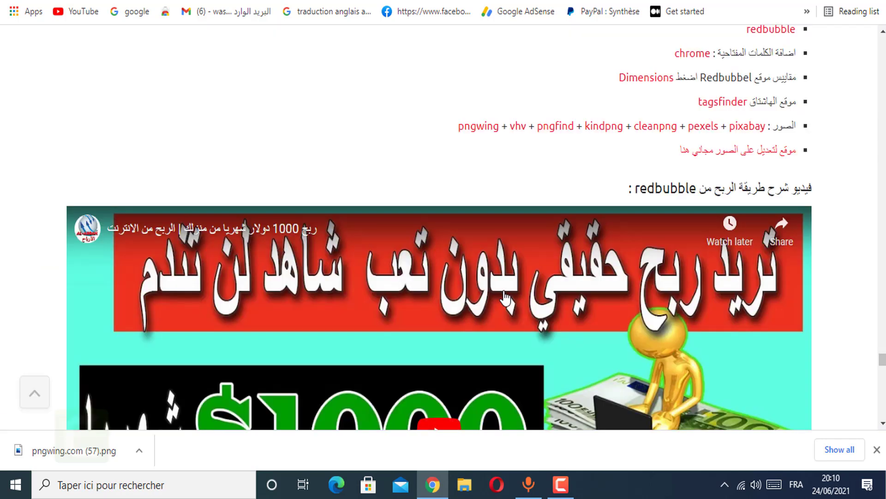
# Step: Look back through the Arabic print-on-demand article, from its list of resource links up to the section on finding designs on Etsy
pyautogui.scroll(8, 508, 297)
pyautogui.scroll(3, 639, 240)
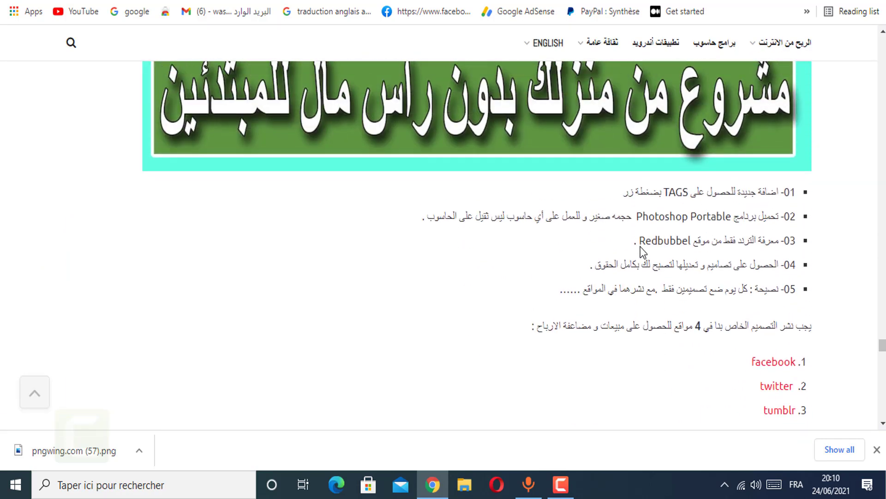
pyautogui.scroll(8, 710, 252)
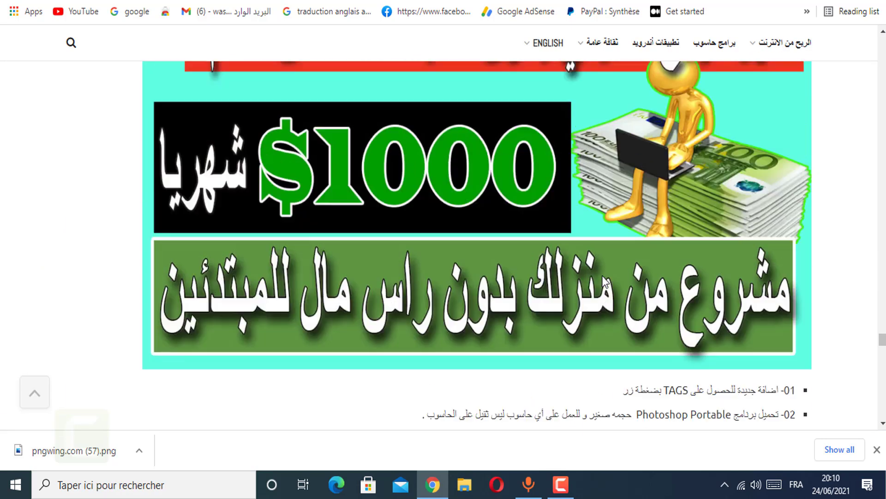
pyautogui.scroll(6, 601, 307)
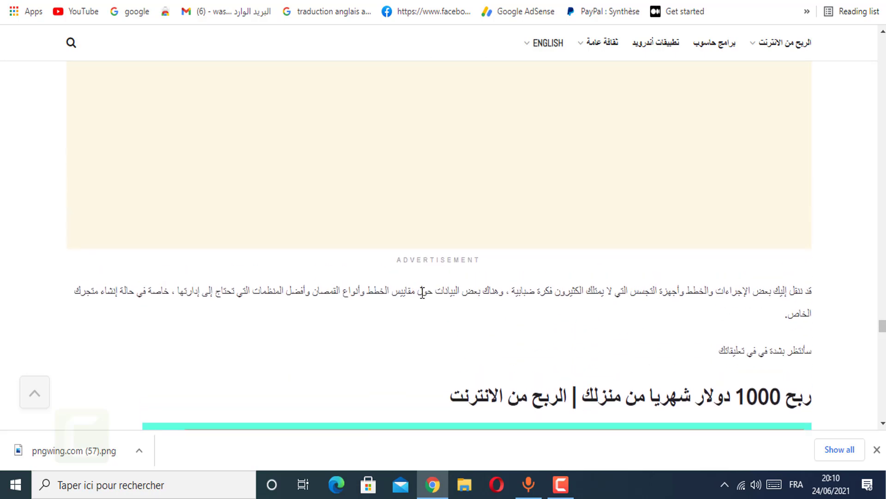
pyautogui.scroll(3, 577, 344)
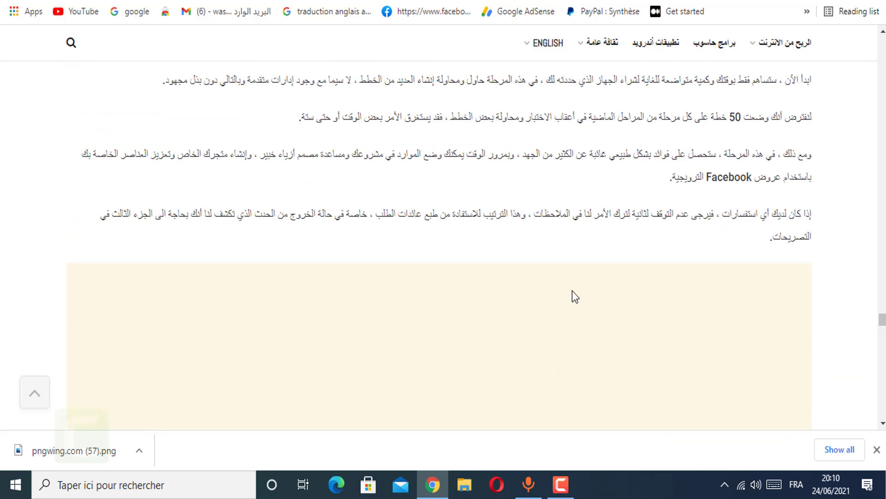
pyautogui.scroll(7, 596, 286)
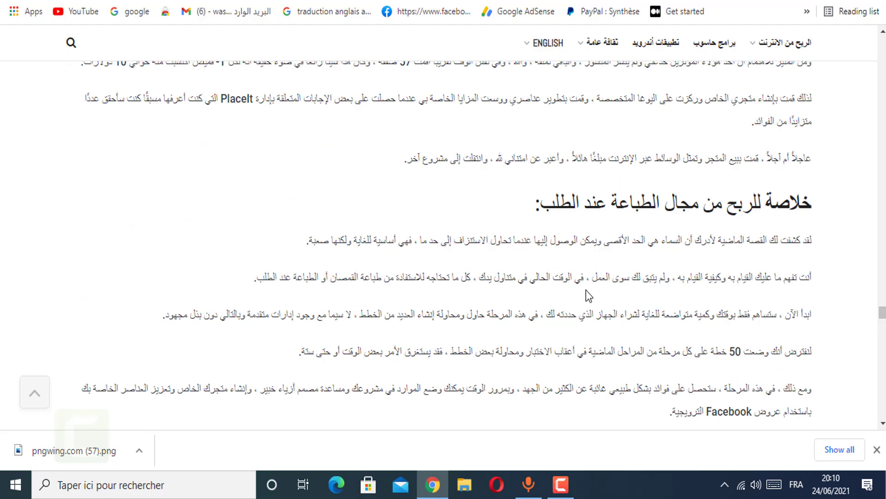
pyautogui.scroll(2, 589, 293)
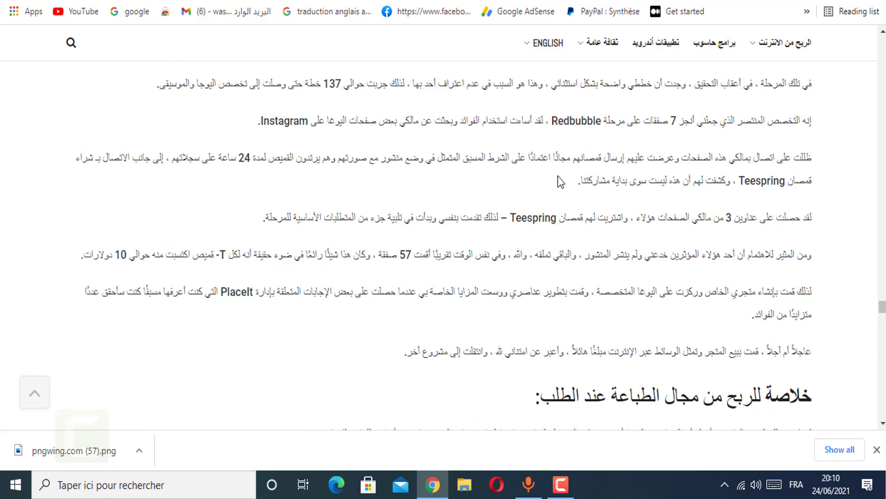
pyautogui.scroll(9, 560, 181)
pyautogui.scroll(12, 521, 257)
pyautogui.scroll(6, 516, 275)
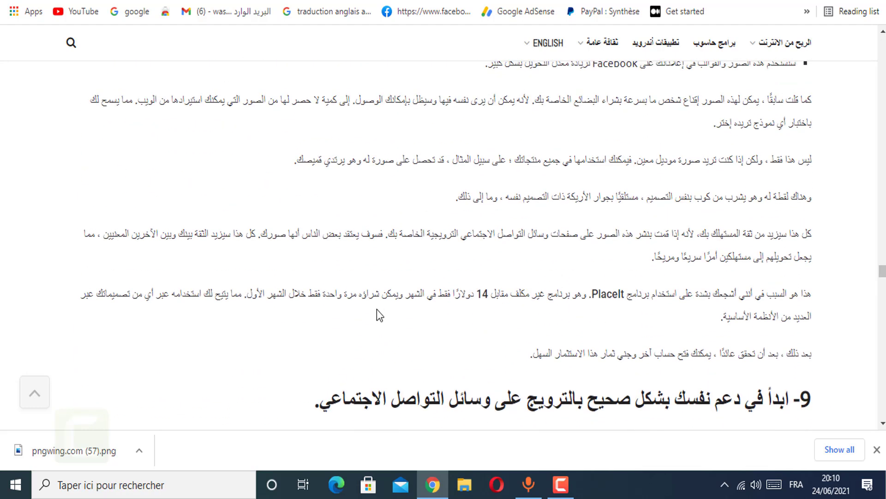
pyautogui.scroll(7, 386, 314)
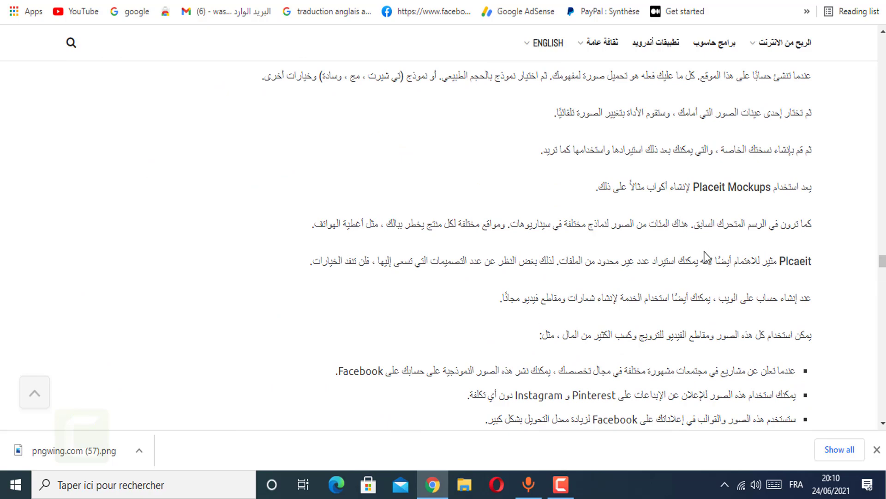
pyautogui.scroll(3, 688, 261)
pyautogui.scroll(4, 665, 266)
pyautogui.scroll(16, 608, 283)
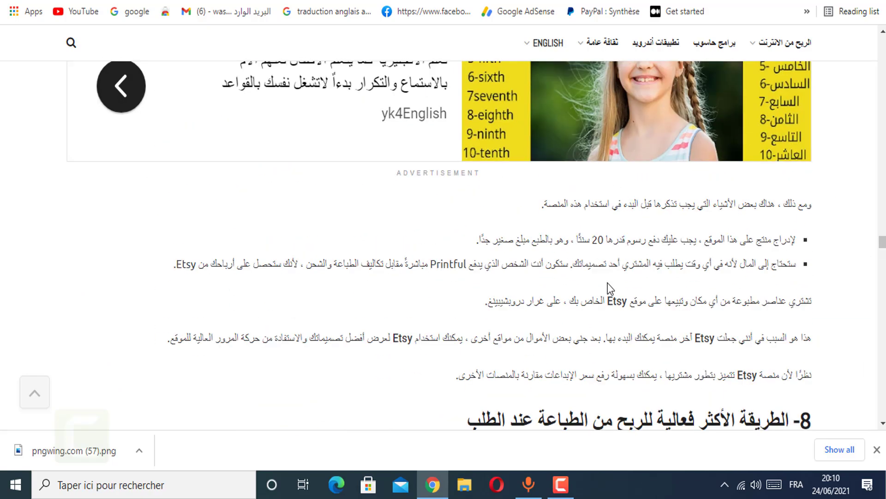
pyautogui.scroll(18, 600, 291)
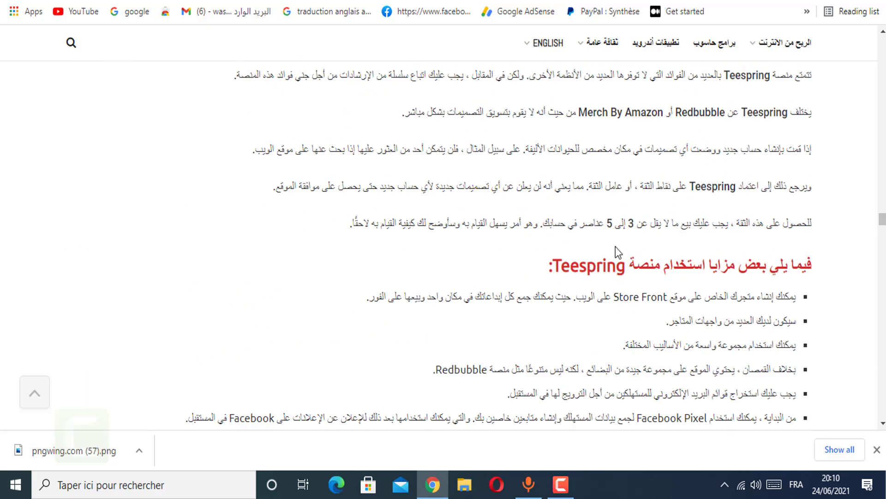
pyautogui.scroll(4, 617, 253)
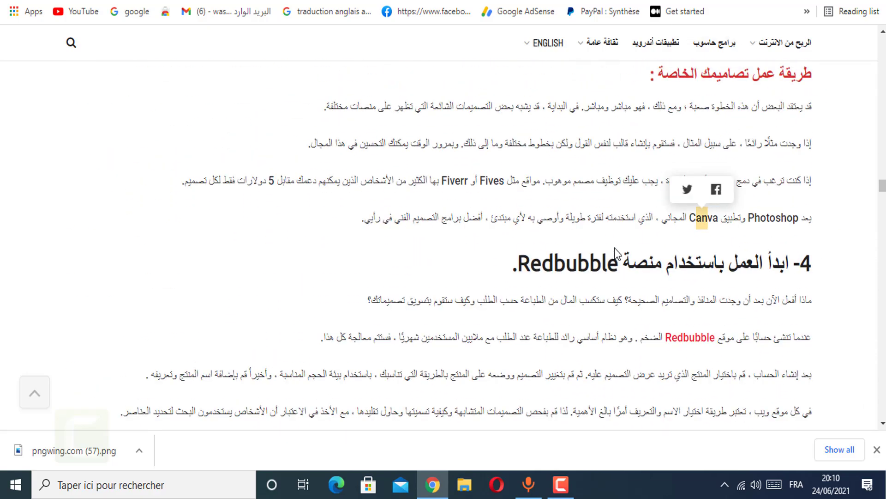
pyautogui.scroll(7, 615, 253)
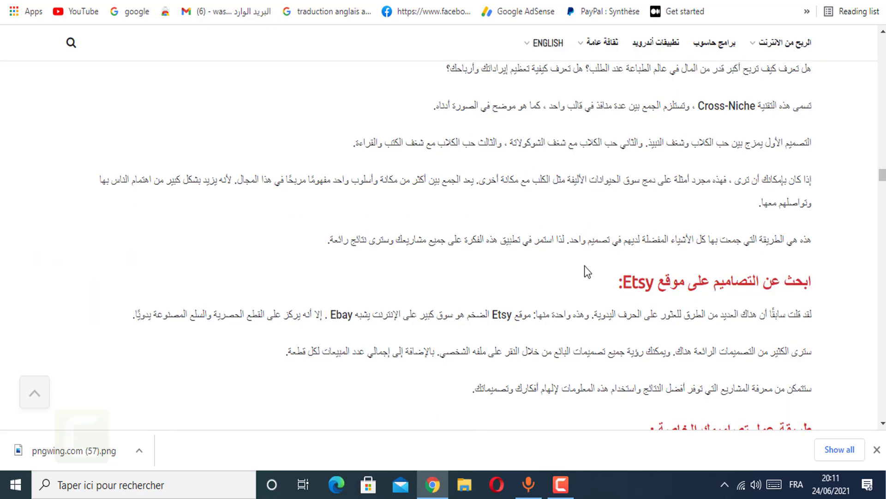
pyautogui.scroll(3, 587, 271)
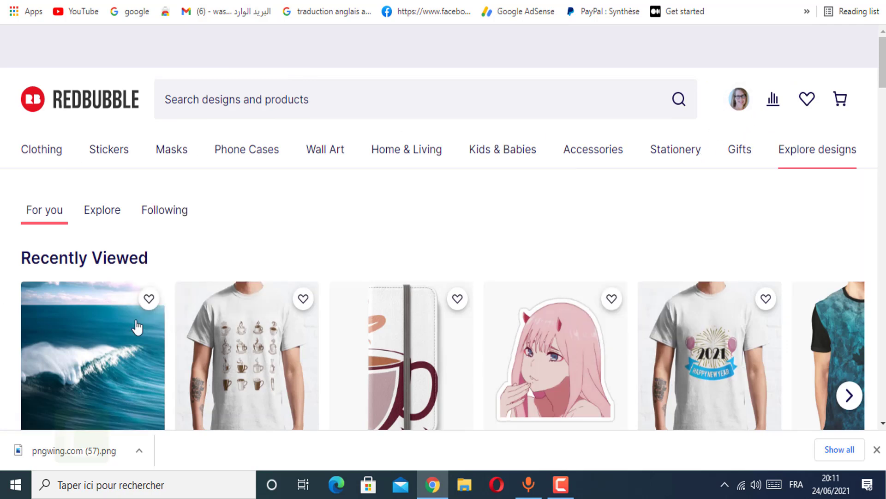
# Step: Look over the Redbubble home page and open the Add New Work page from the account options
pyautogui.scroll(-5, 134, 317)
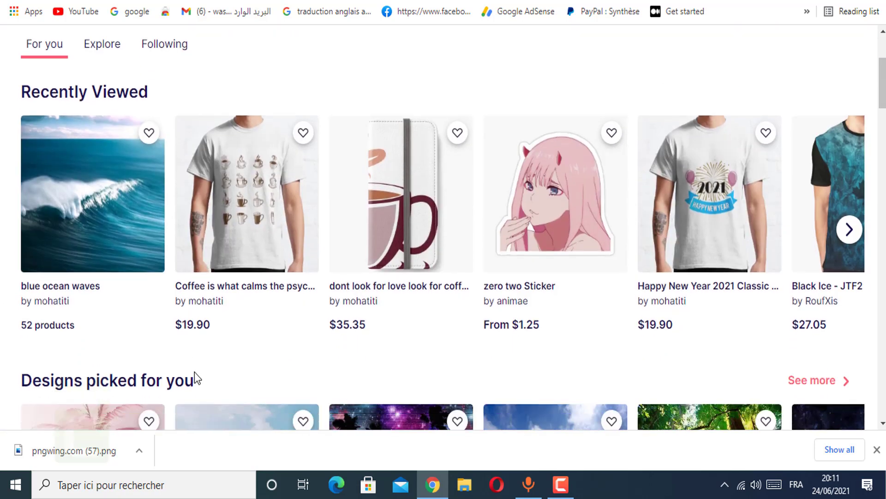
pyautogui.scroll(5, 360, 392)
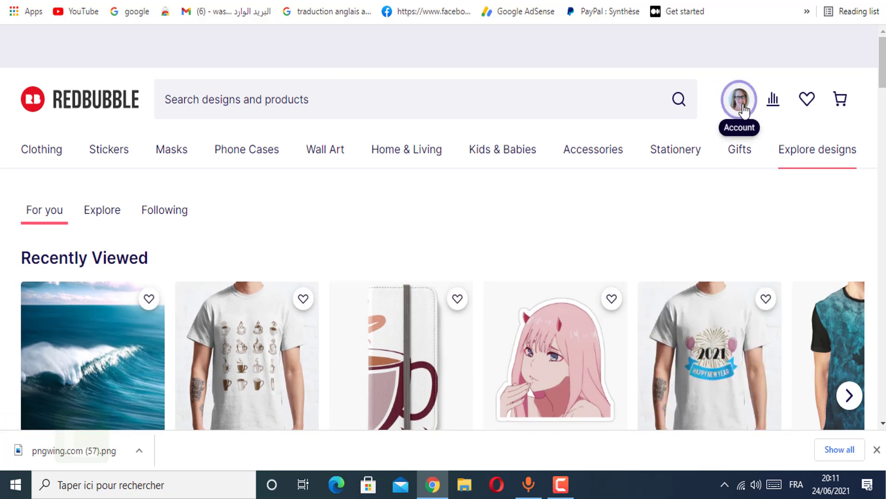
pyautogui.click(741, 107)
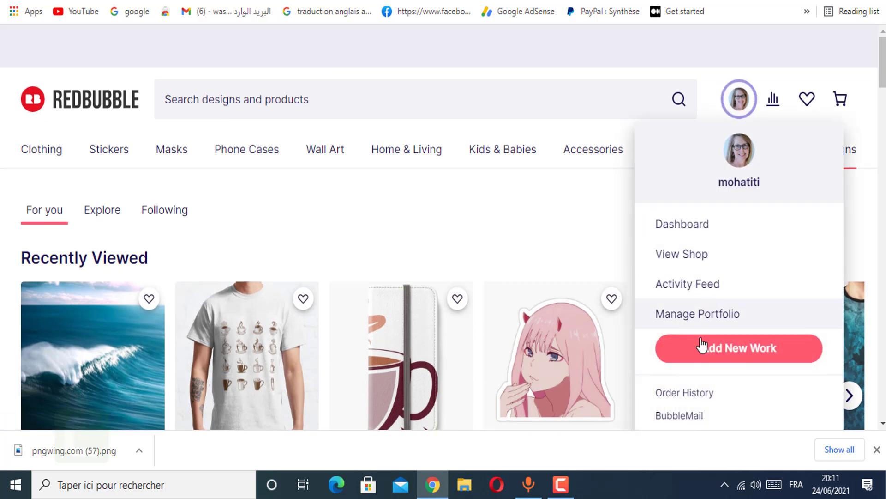
pyautogui.click(745, 353)
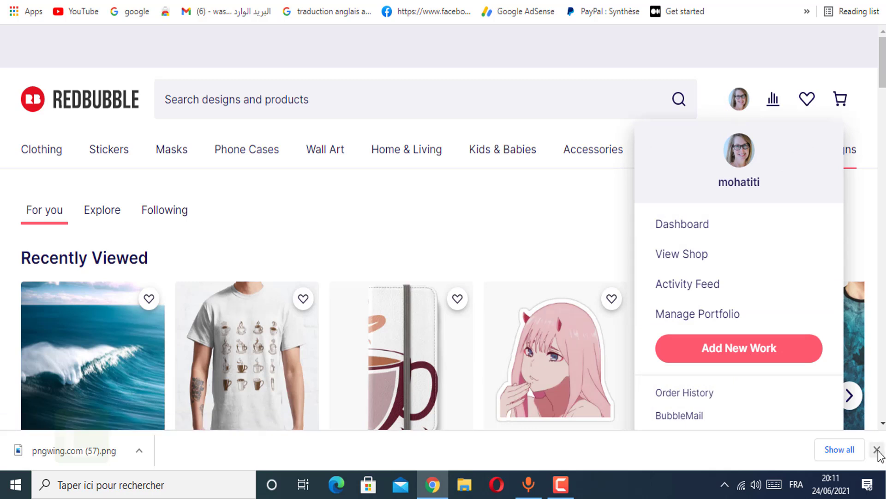
# Step: Read the file requirements for uploading new work and highlight the 1000px minimum resolution
pyautogui.scroll(-3, 540, 337)
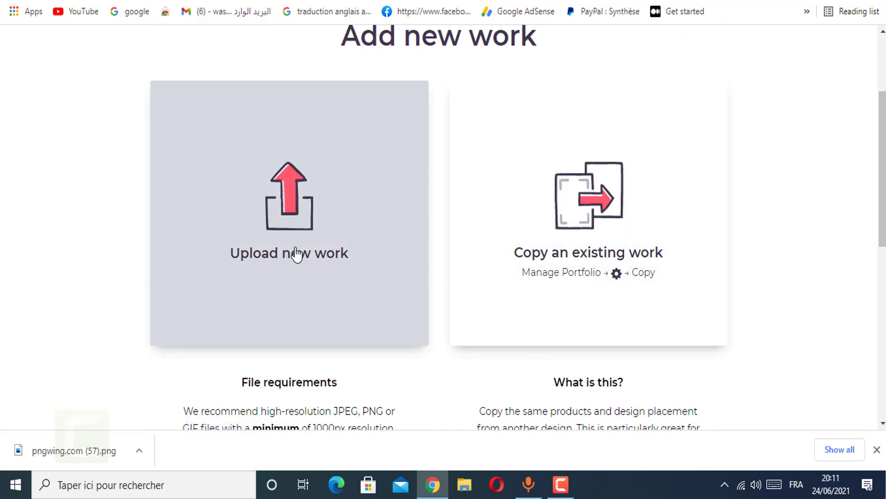
pyautogui.scroll(-2, 297, 254)
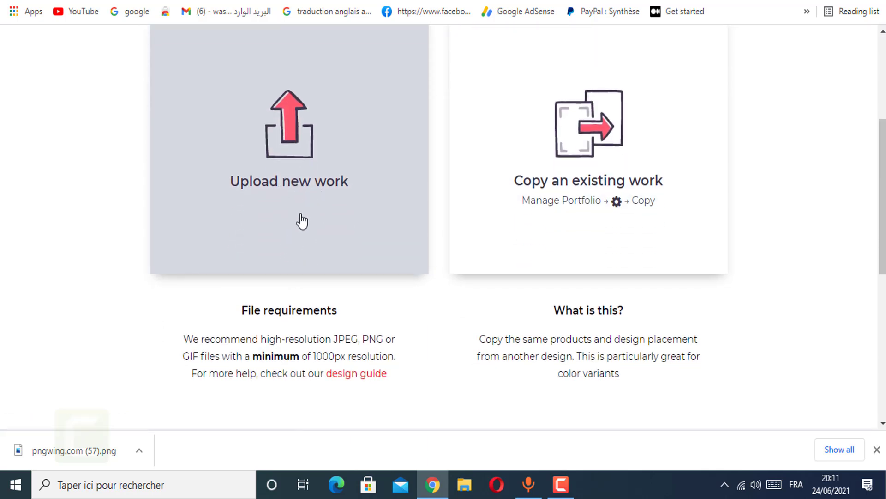
pyautogui.moveTo(315, 359); pyautogui.dragTo(338, 359)
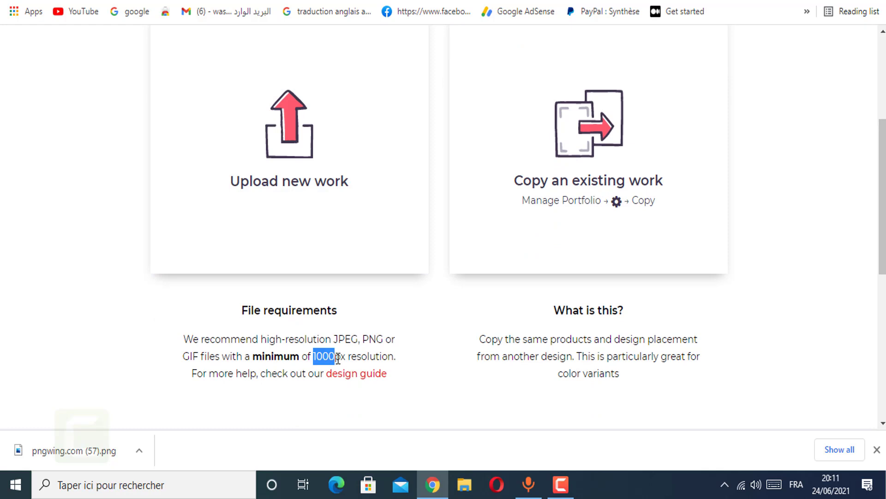
pyautogui.moveTo(312, 359); pyautogui.dragTo(334, 358)
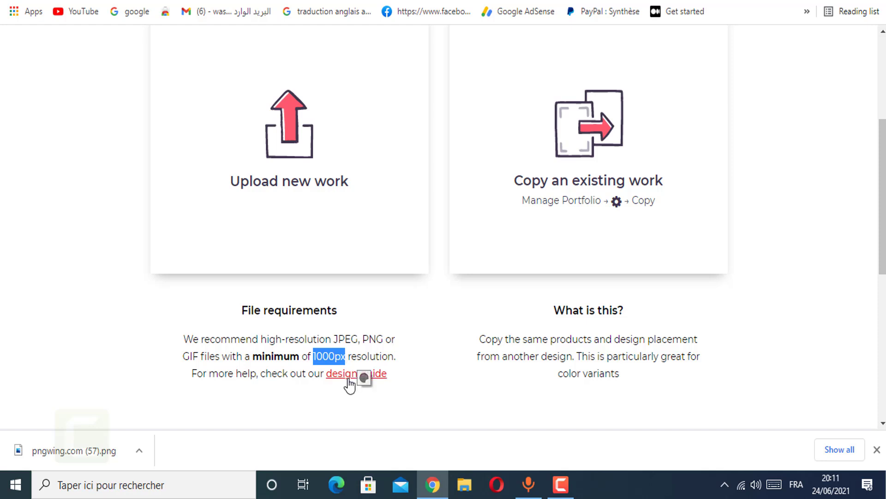
# Step: Open the Redbubble design guide in a new tab and read its instructions on adding works, titles and tags
pyautogui.rightClick(349, 376)
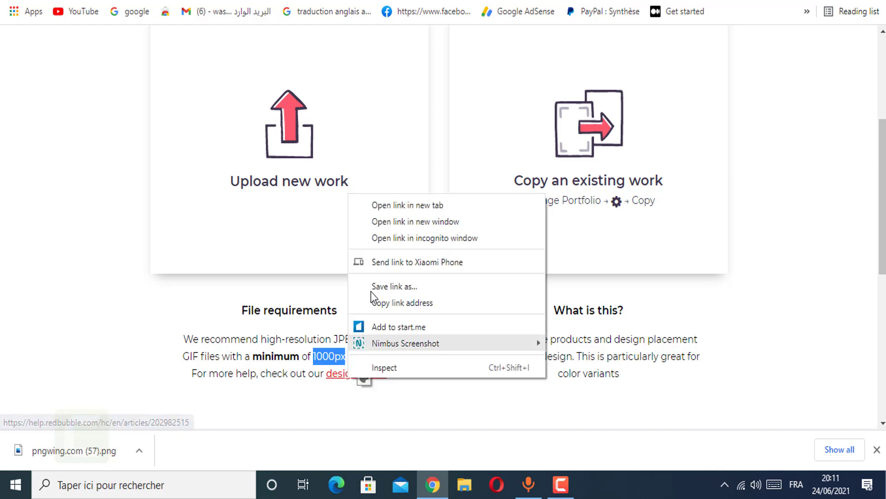
pyautogui.click(393, 209)
pyautogui.click(392, 210)
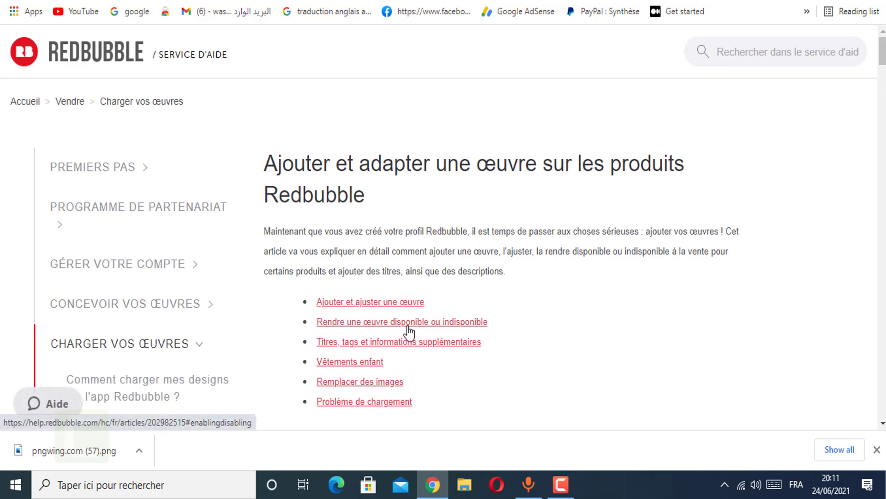
pyautogui.scroll(-5, 348, 412)
pyautogui.scroll(-15, 348, 412)
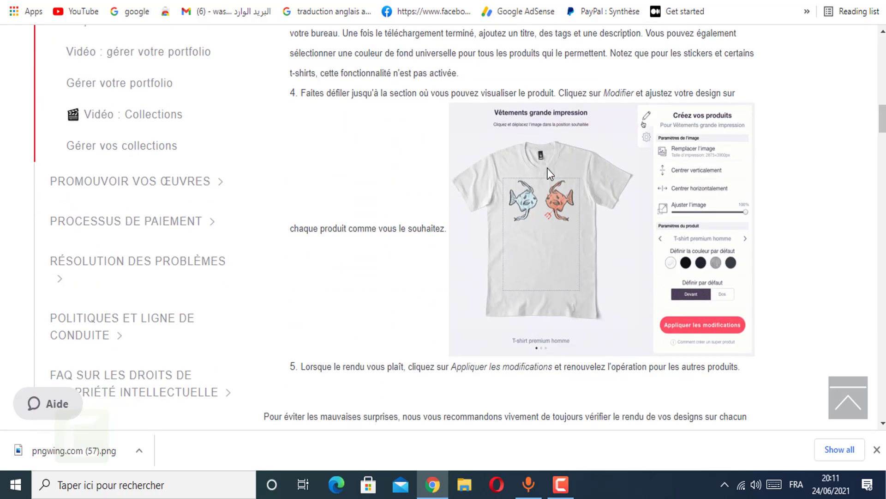
pyautogui.scroll(-8, 421, 243)
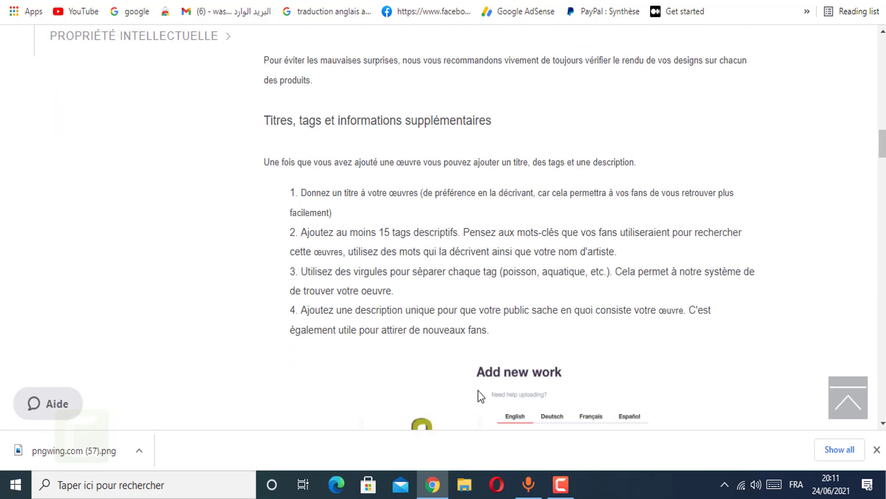
pyautogui.click(541, 487)
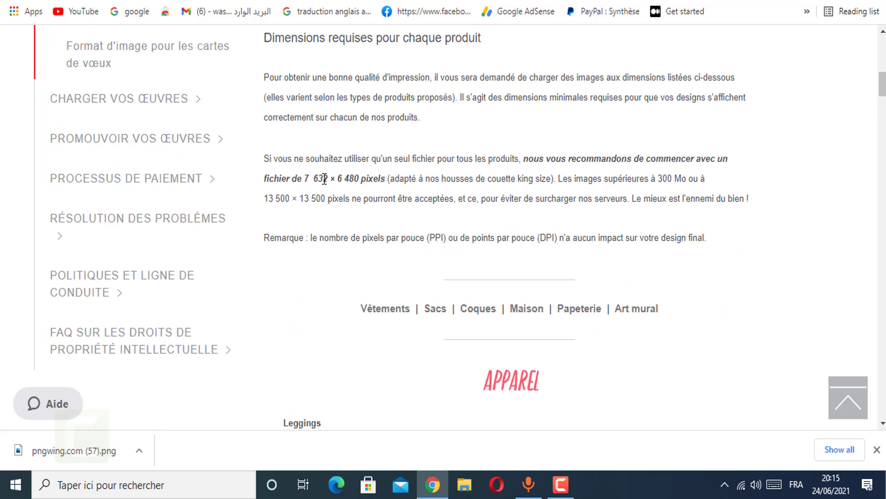
pyautogui.click(561, 485)
pyautogui.click(561, 484)
# Step: Highlight the recommended file size of 7632 × 6480 pixels in the required product dimensions article
pyautogui.moveTo(314, 177); pyautogui.dragTo(357, 183)
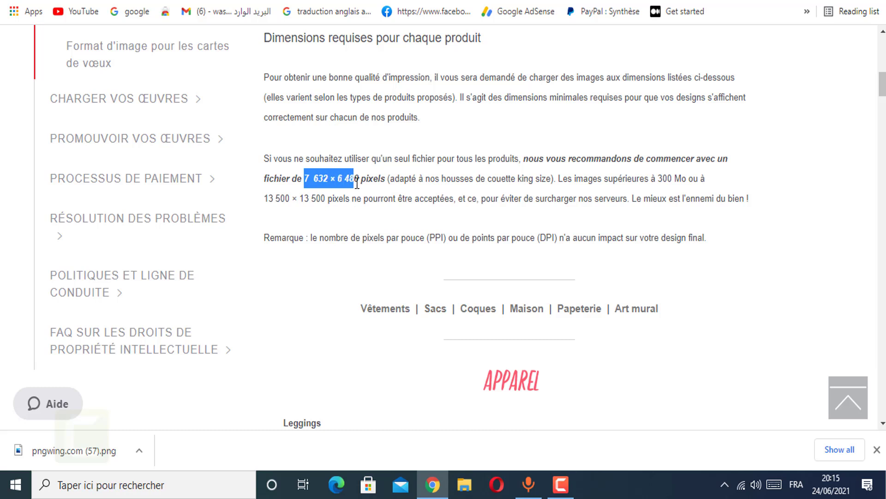
pyautogui.moveTo(342, 187)
pyautogui.mouseDown()
pyautogui.moveTo(323, 193)
pyautogui.moveTo(337, 179)
pyautogui.mouseUp()
pyautogui.moveTo(346, 179); pyautogui.dragTo(361, 196)
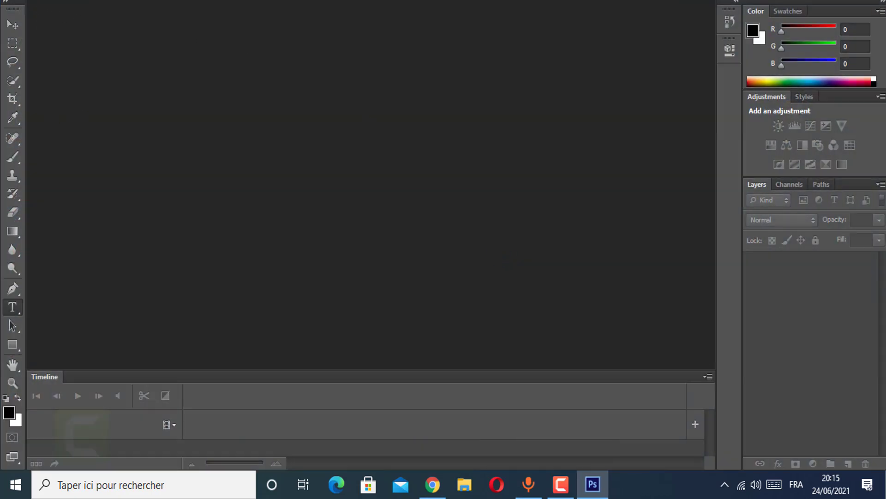
# Step: Start a new document with width and height in pixels and the resolution in pixels per inch
pyautogui.hotkey('alt', 'f')
pyautogui.press('Escape')
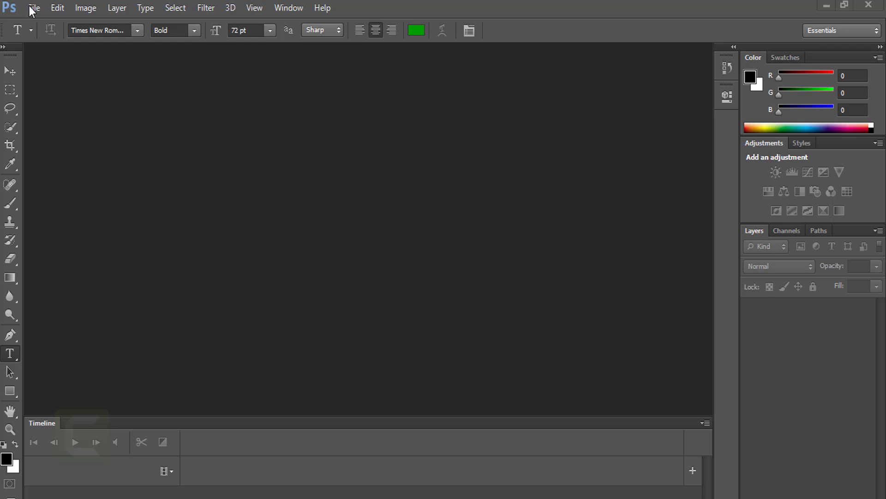
pyautogui.click(30, 7)
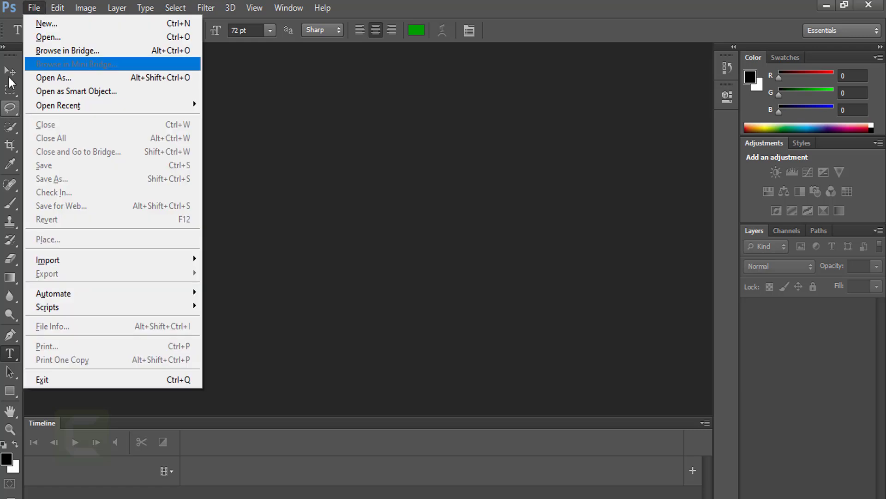
pyautogui.click(48, 24)
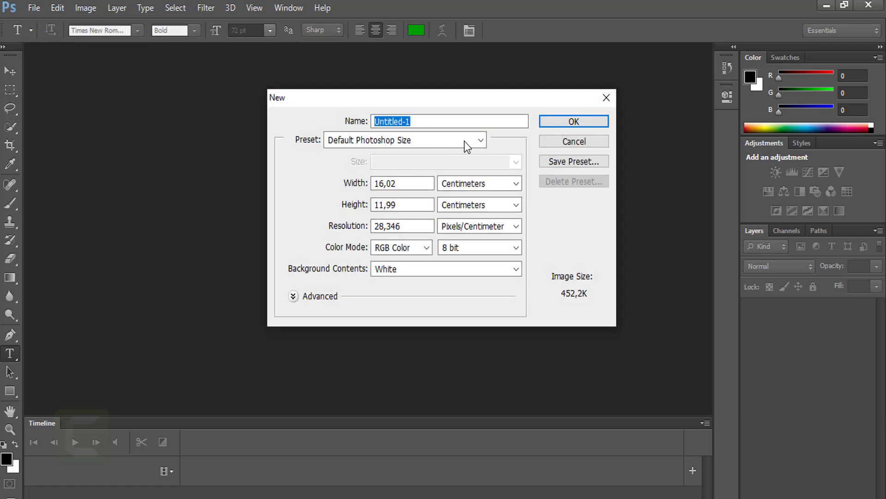
pyautogui.click(502, 185)
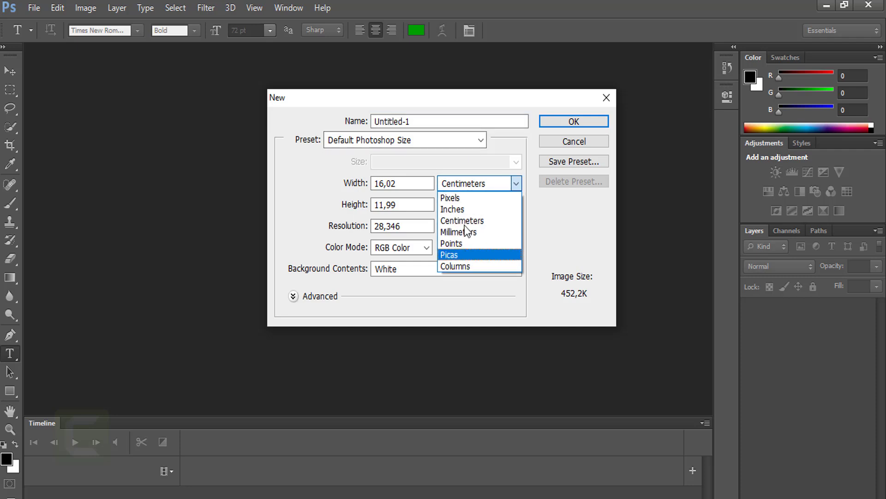
pyautogui.click(464, 197)
pyautogui.click(506, 204)
pyautogui.click(501, 213)
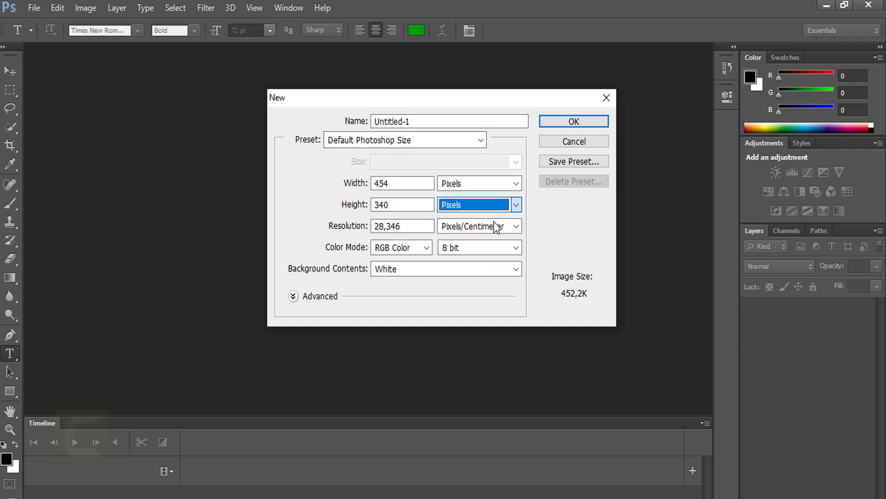
pyautogui.click(489, 228)
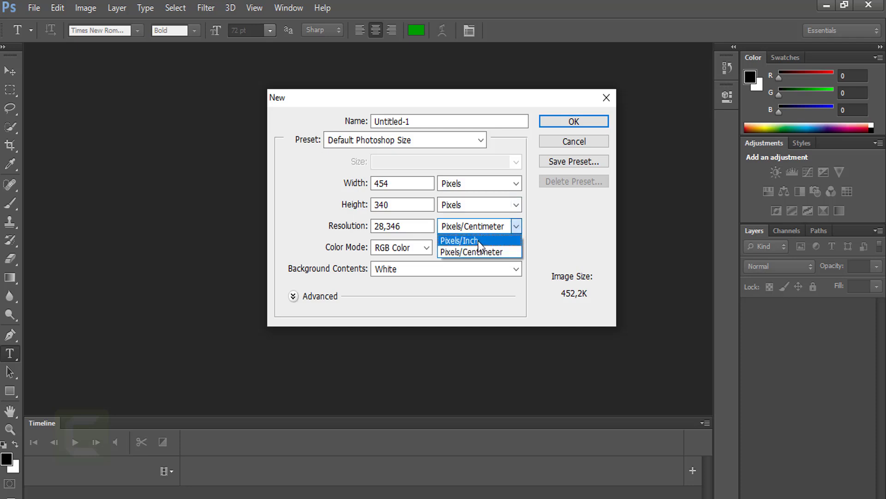
pyautogui.click(479, 240)
# Step: Copy the recommended 6 480 pixel value from the Redbubble article and set it as the new document's width, without the space
pyautogui.moveTo(406, 183); pyautogui.dragTo(341, 183)
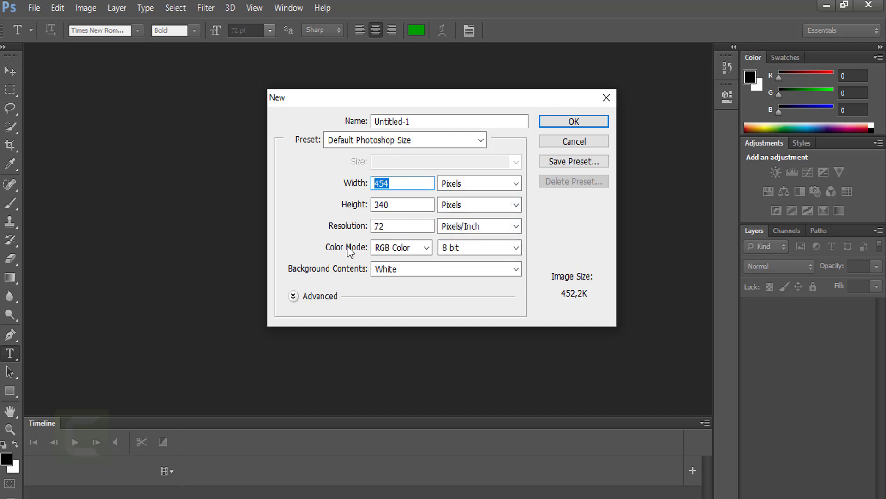
pyautogui.hotkey('alt', 'Tab')
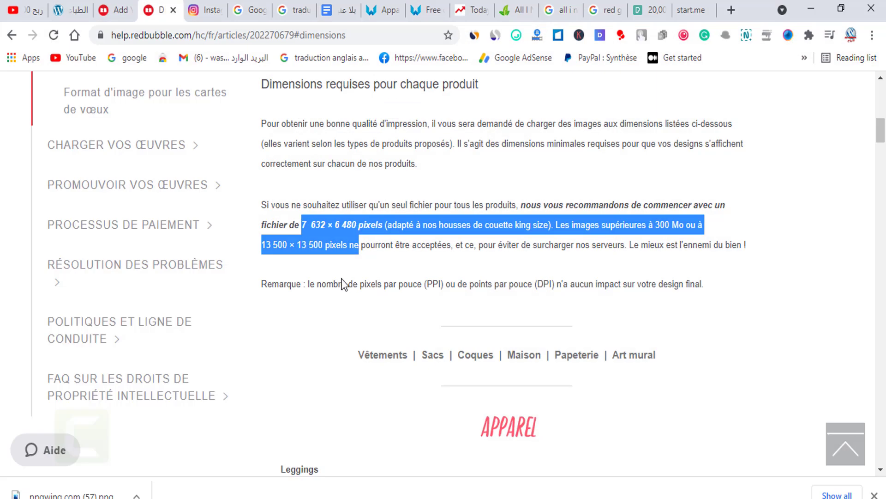
pyautogui.click(348, 227)
pyautogui.moveTo(334, 225); pyautogui.dragTo(352, 225)
pyautogui.rightClick(373, 244)
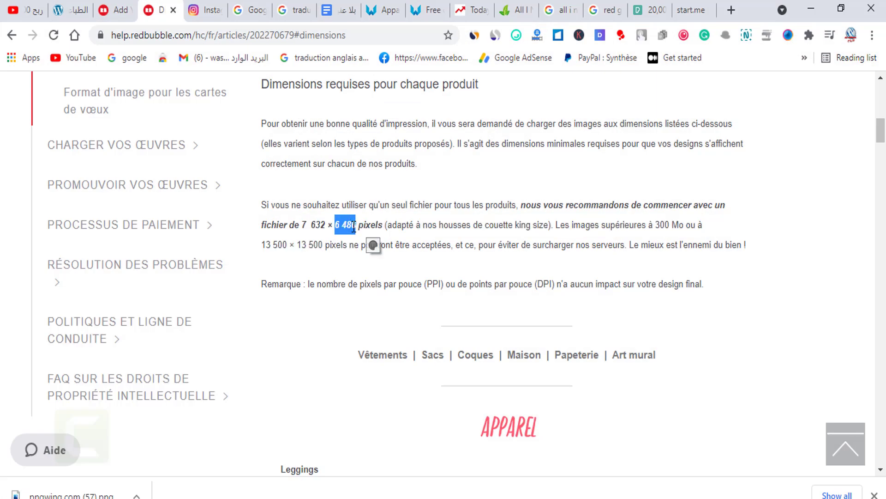
pyautogui.click(382, 237)
pyautogui.hotkey('alt', 'Tab')
pyautogui.doubleClick(383, 183)
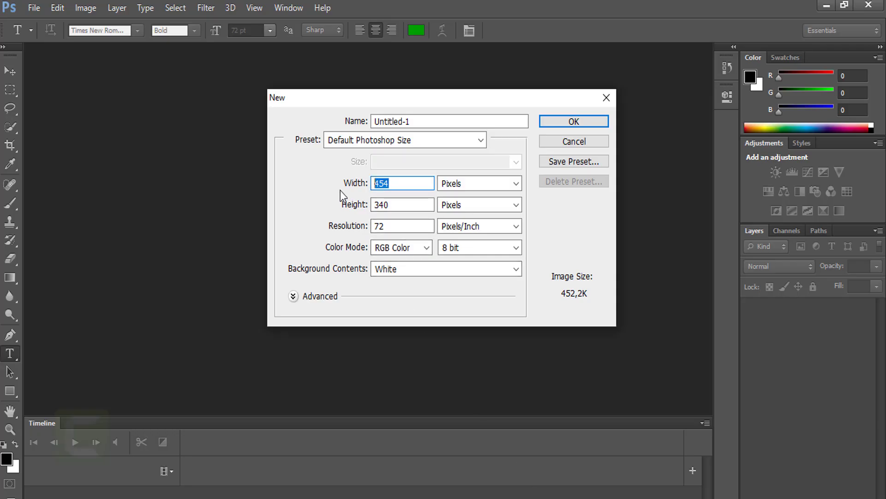
pyautogui.write('6 480')
pyautogui.click(379, 183)
pyautogui.press('BackSpace')
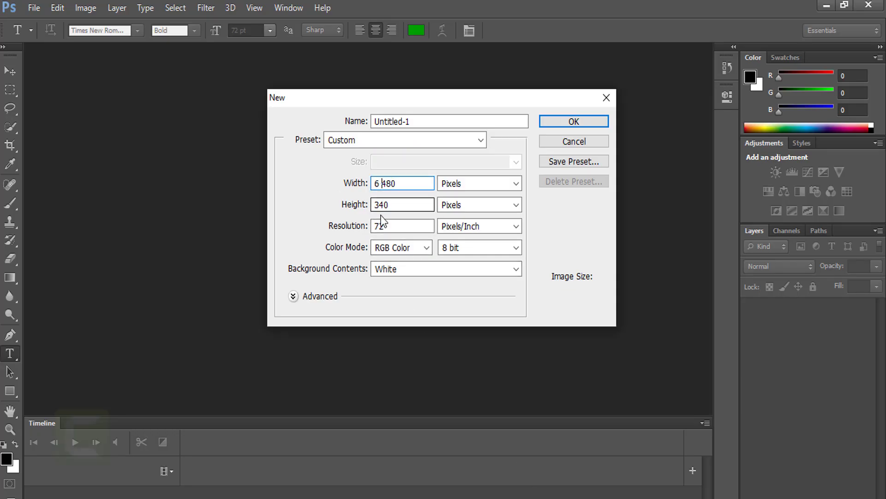
# Step: Clear the height value and copy the recommended 7 632 pixel value from the Redbubble article in the browser
pyautogui.doubleClick(386, 204)
pyautogui.press('BackSpace')
pyautogui.hotkey('alt', 'Tab')
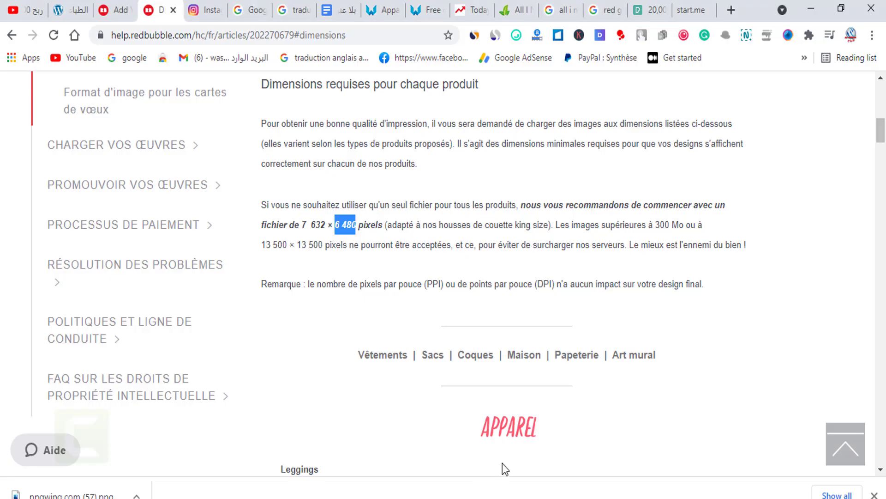
pyautogui.moveTo(302, 224); pyautogui.dragTo(327, 225)
pyautogui.rightClick(323, 224)
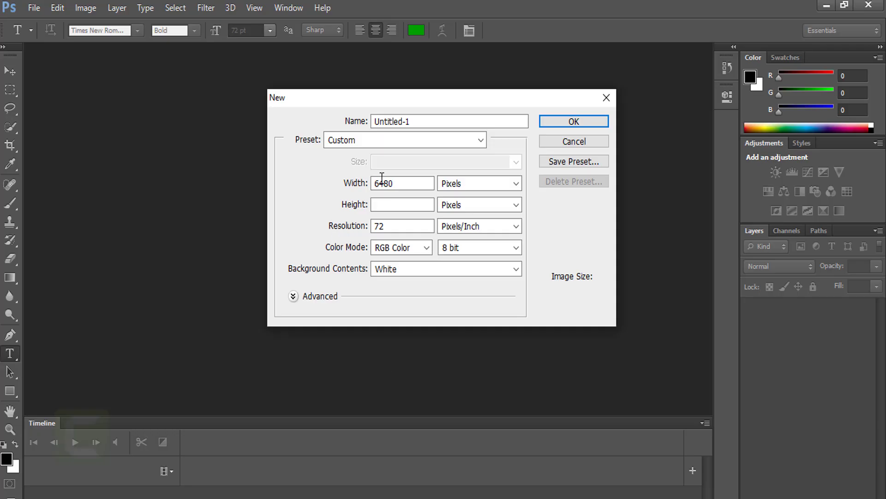
# Step: Try to set the new document's height to the copied value 7 632 pixels
pyautogui.click(386, 204)
pyautogui.write('340')
pyautogui.click(434, 206)
pyautogui.rightClick(389, 209)
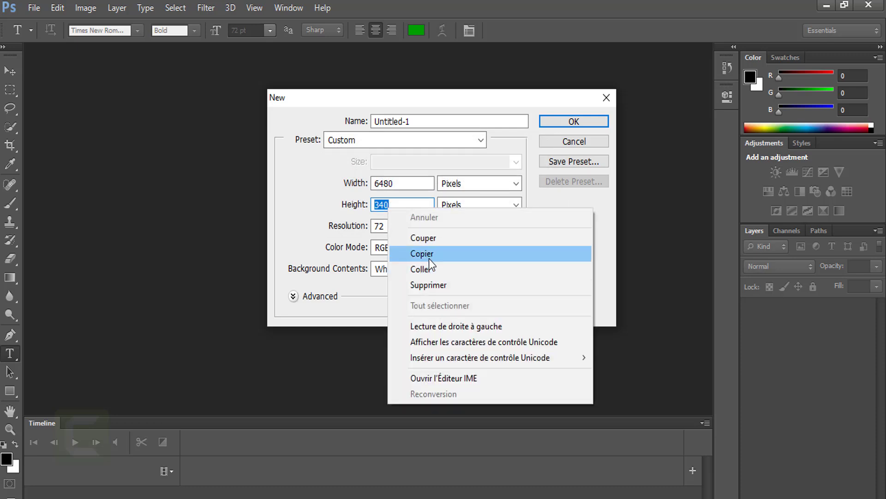
pyautogui.click(425, 267)
pyautogui.click(386, 206)
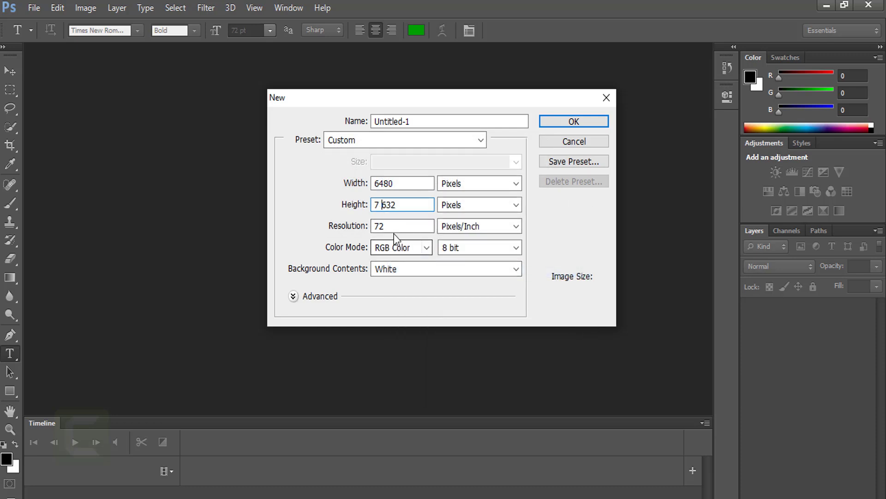
pyautogui.click(429, 269)
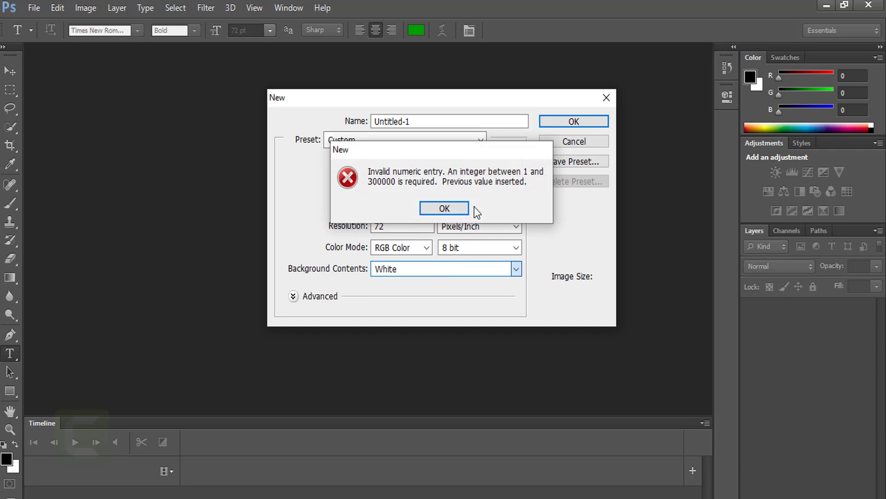
pyautogui.press('Return')
# Step: Set the background contents to Transparent and create the document
pyautogui.click(440, 268)
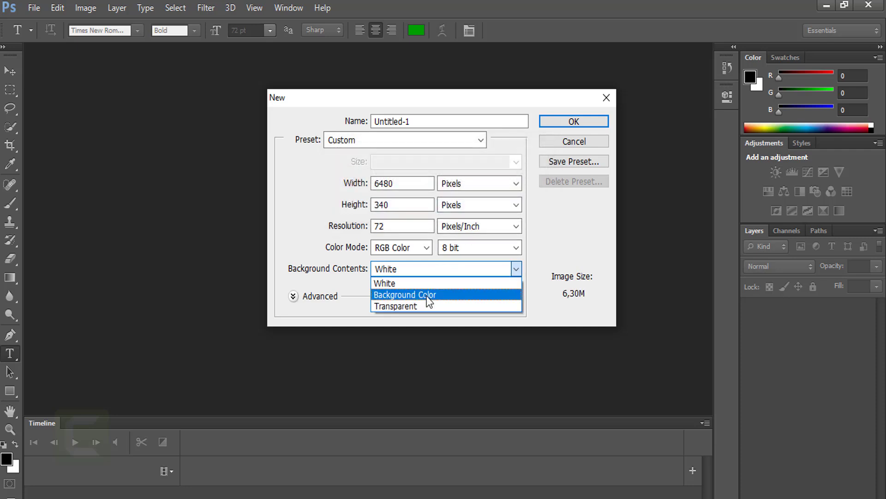
pyautogui.click(430, 314)
pyautogui.click(455, 272)
pyautogui.click(426, 302)
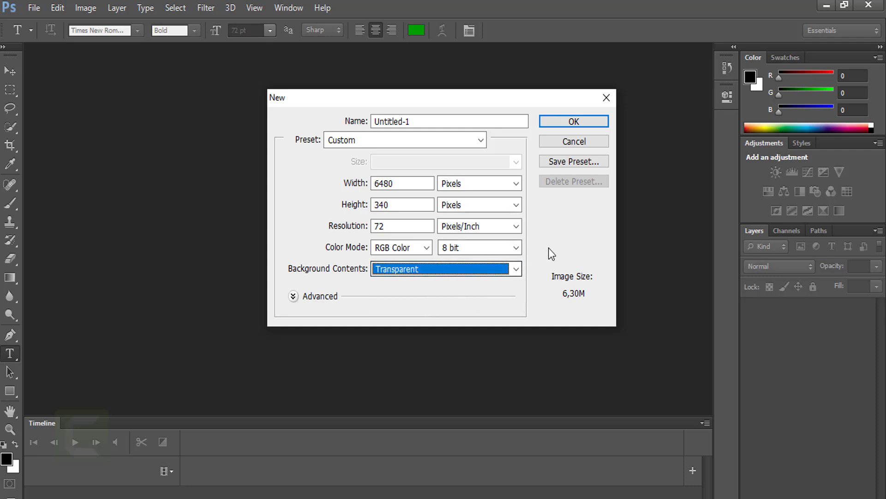
pyautogui.click(579, 122)
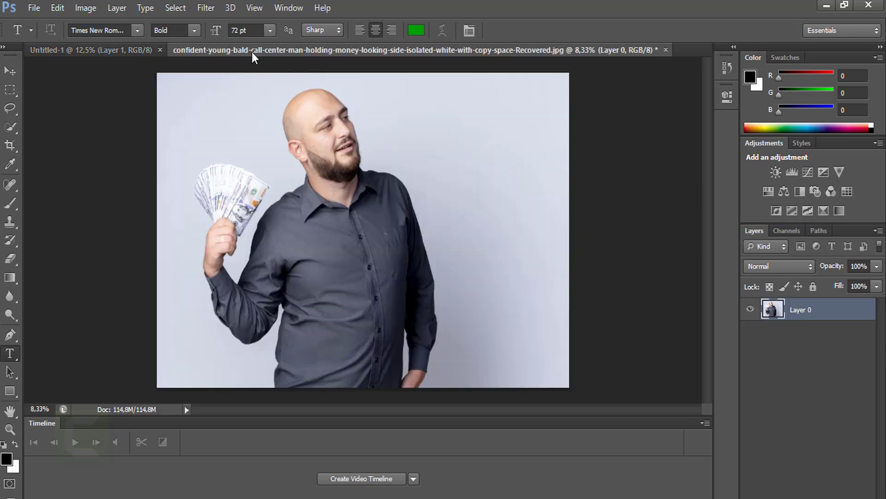
# Step: Close the Untitled-1 document and the recovered photo of the man holding money without saving changes
pyautogui.click(160, 50)
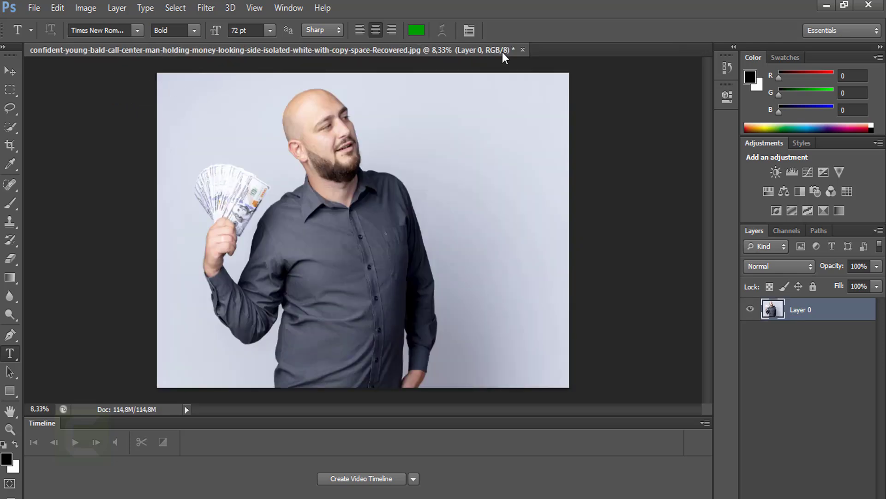
pyautogui.click(523, 49)
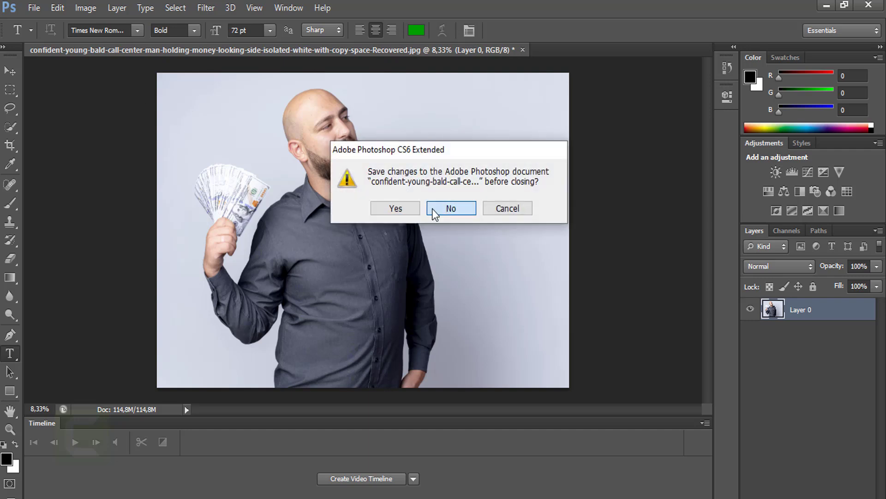
pyautogui.click(438, 205)
pyautogui.click(36, 10)
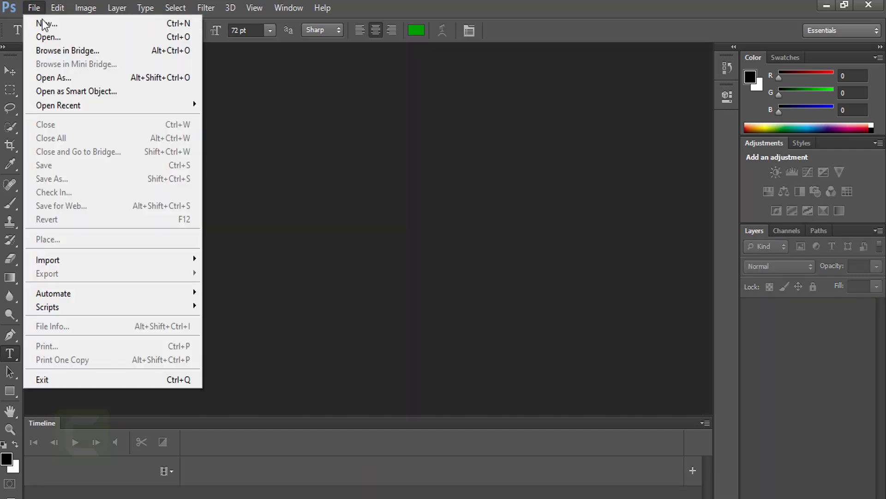
pyautogui.click(46, 34)
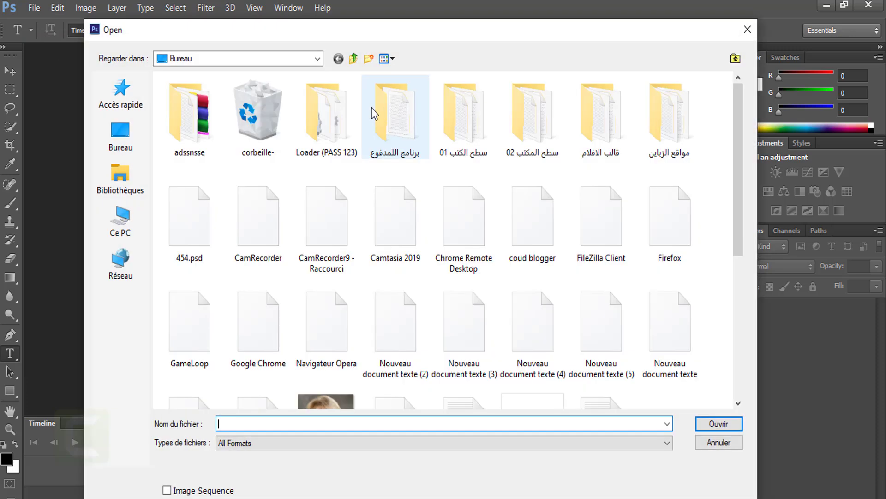
pyautogui.press('Escape')
# Step: Create a new transparent document 6480 pixels wide with its height set to 7632 pixels
pyautogui.click(33, 8)
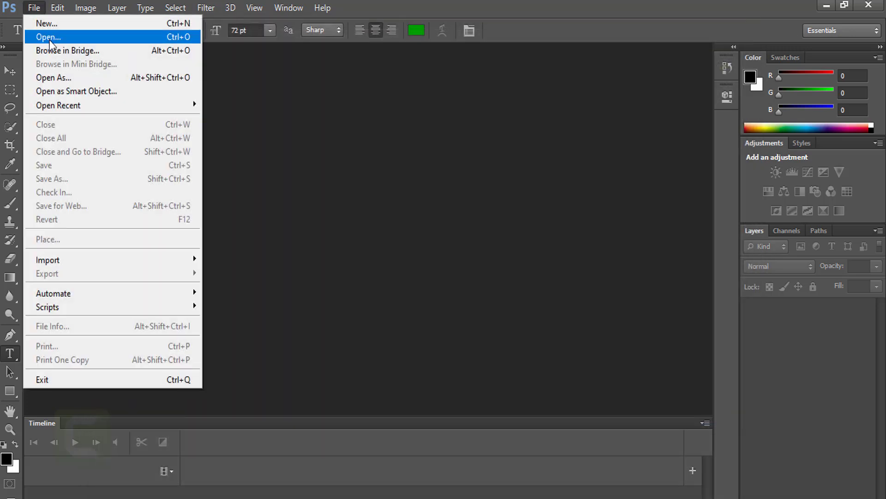
pyautogui.click(50, 24)
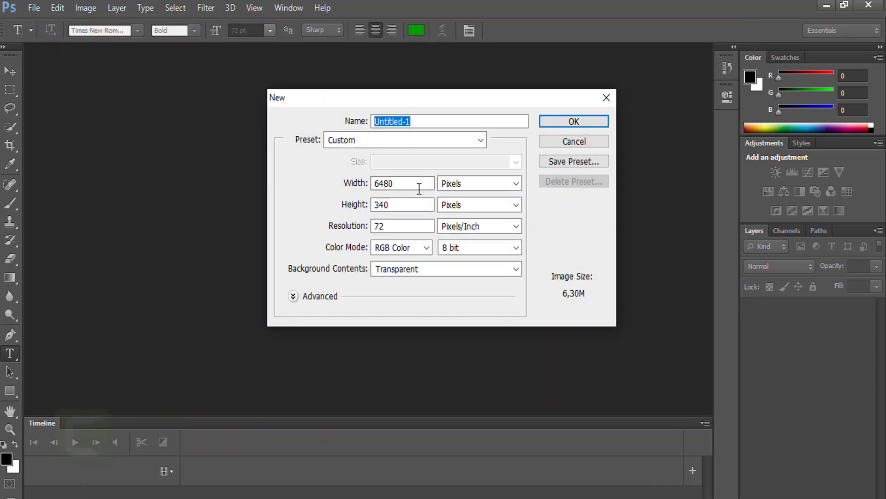
pyautogui.moveTo(394, 203); pyautogui.dragTo(368, 205)
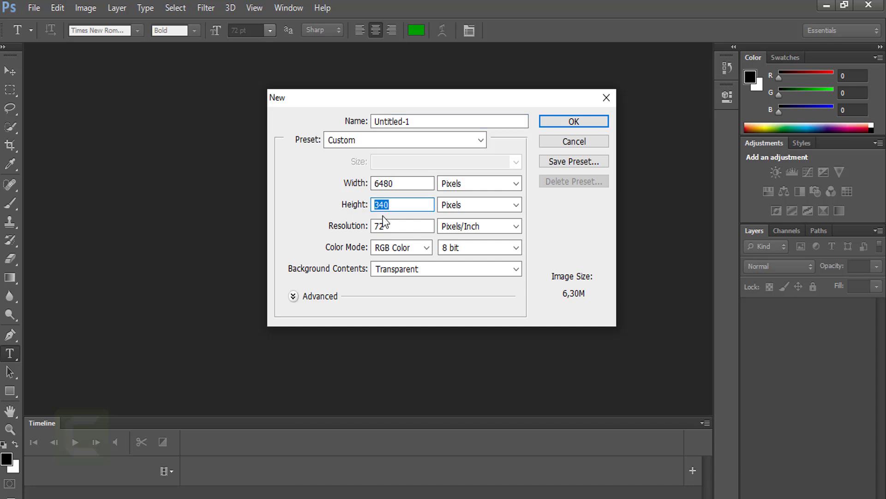
pyautogui.write('7 632')
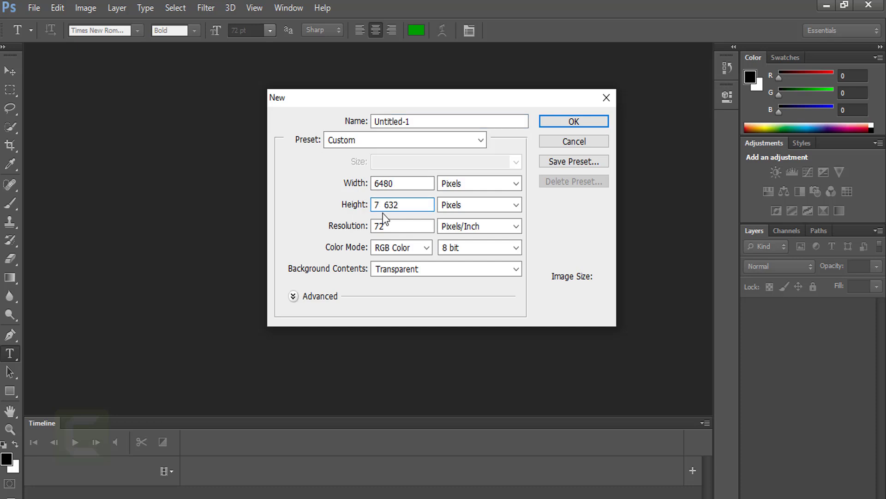
pyautogui.press('BackSpace')
pyautogui.click(574, 121)
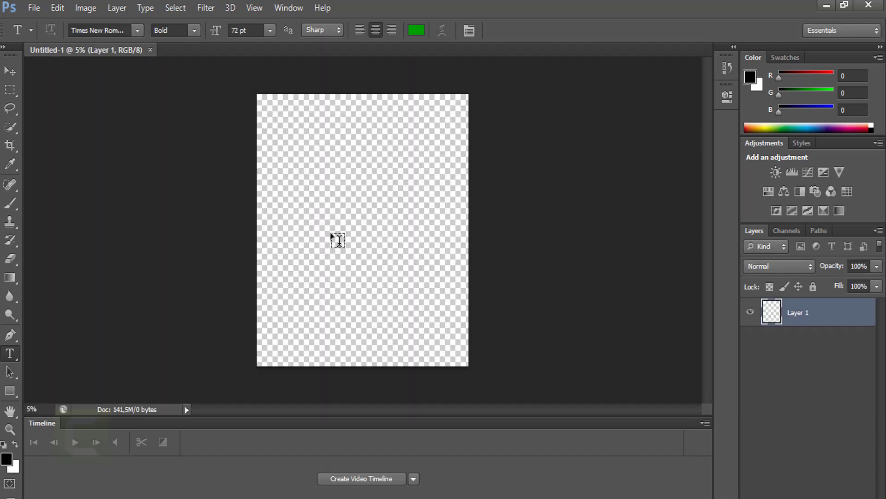
# Step: Open the downloaded image pngwing.com (57) from the Téléchargements folder
pyautogui.click(34, 8)
pyautogui.click(41, 37)
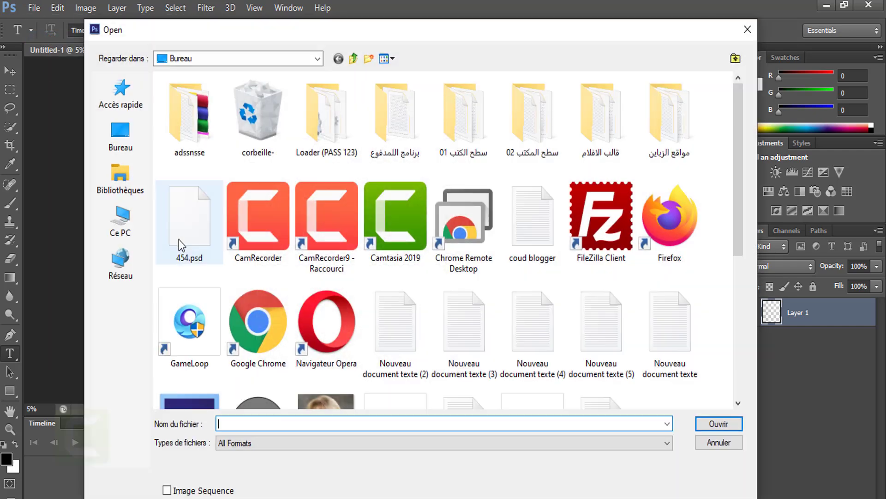
pyautogui.click(130, 228)
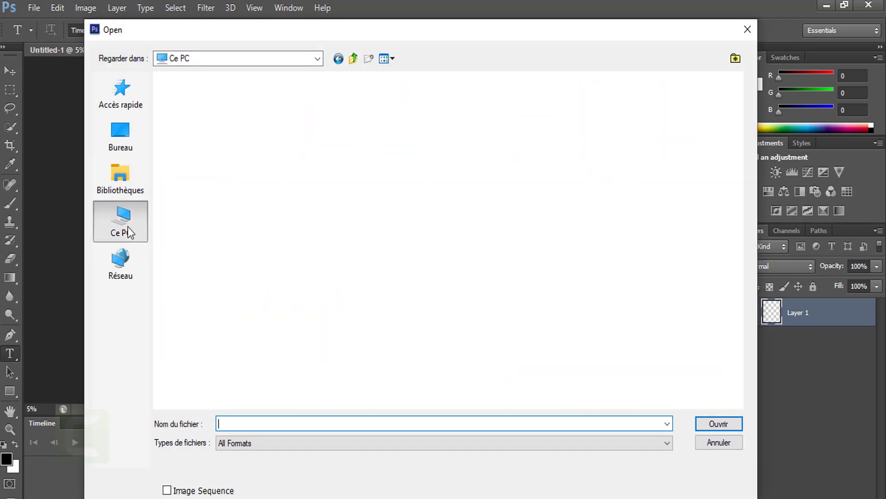
pyautogui.doubleClick(507, 157)
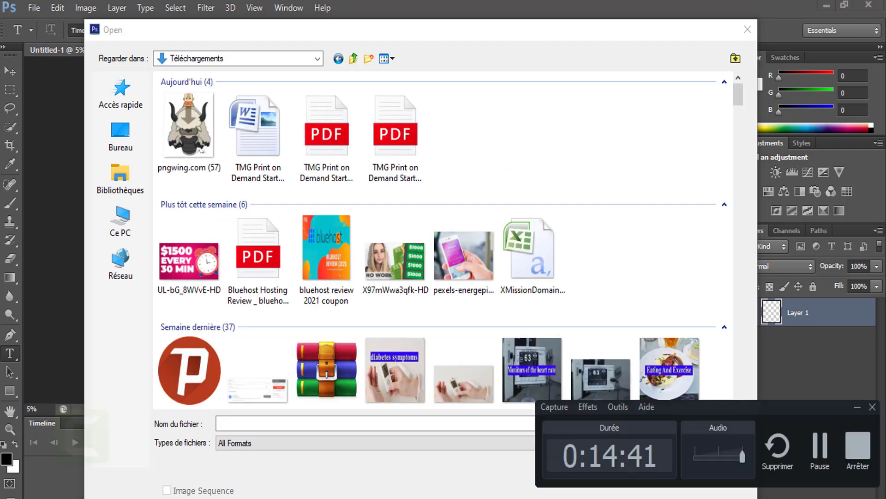
pyautogui.click(197, 145)
pyautogui.click(718, 423)
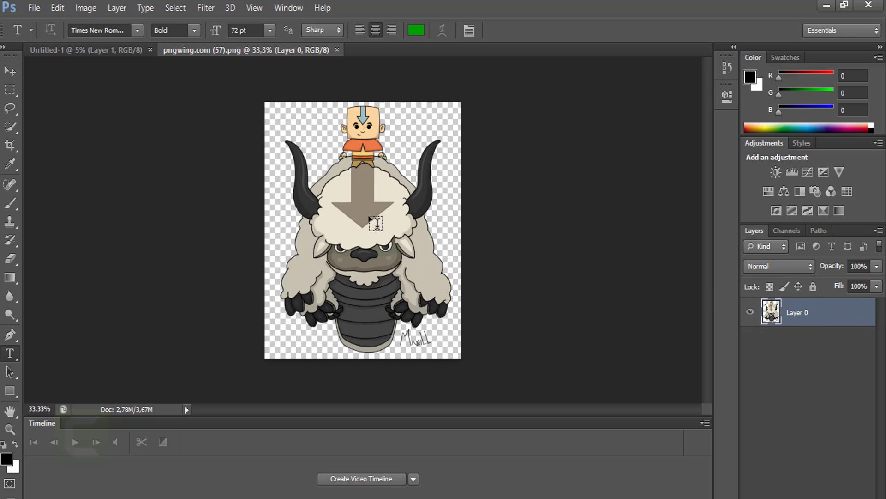
# Step: Move the character image into the Untitled-1 document and scale it up with Free Transform to nearly fill the canvas
pyautogui.click(9, 70)
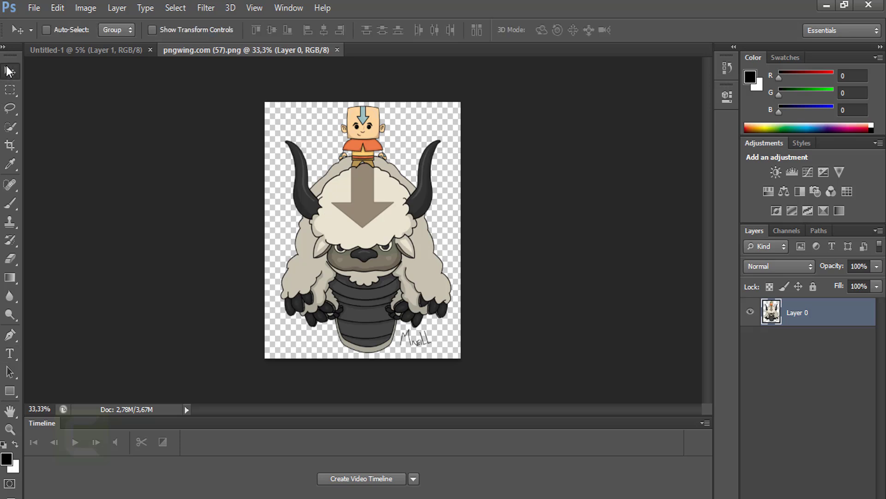
pyautogui.moveTo(335, 224); pyautogui.dragTo(359, 244)
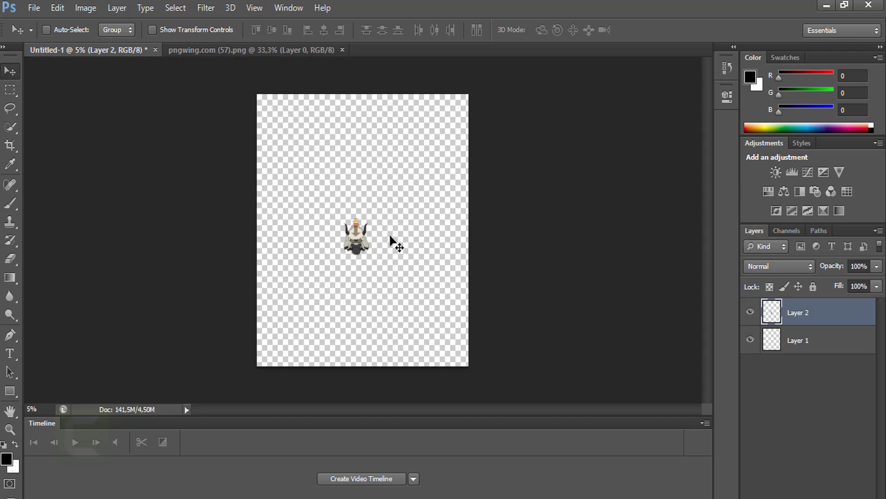
pyautogui.hotkey('ctrl', 't')
pyautogui.moveTo(369, 255); pyautogui.dragTo(454, 360)
pyautogui.moveTo(347, 217); pyautogui.dragTo(250, 118)
pyautogui.moveTo(360, 231); pyautogui.dragTo(363, 225)
pyautogui.click(635, 30)
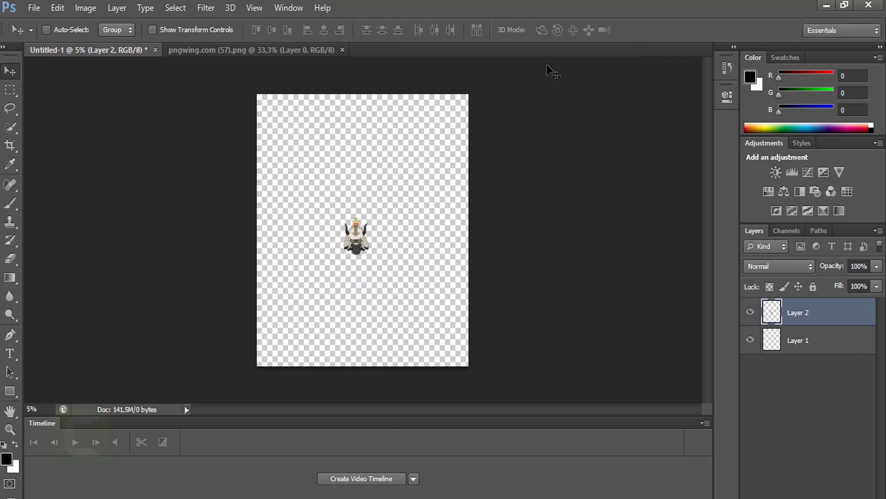
# Step: Scale the character layer to about 718% with Free Transform and centre it on the canvas
pyautogui.hotkey('ctrl', 't')
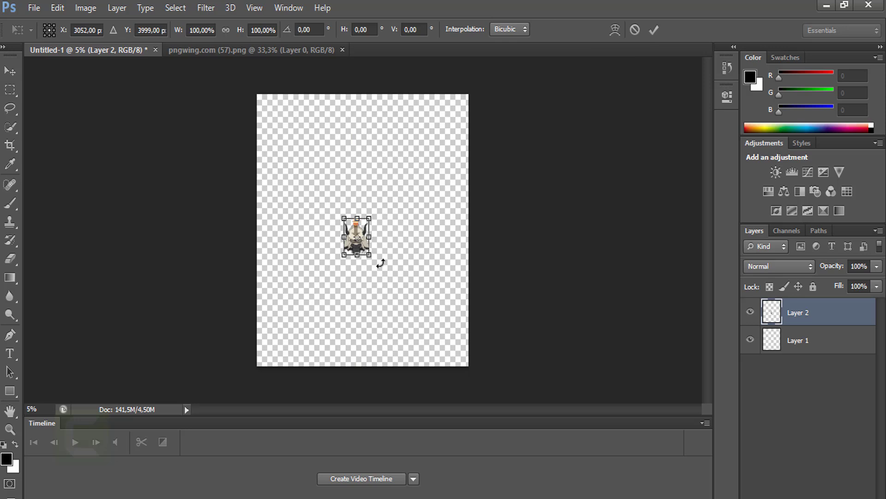
pyautogui.moveTo(369, 254); pyautogui.dragTo(475, 342)
pyautogui.moveTo(344, 218); pyautogui.dragTo(264, 103)
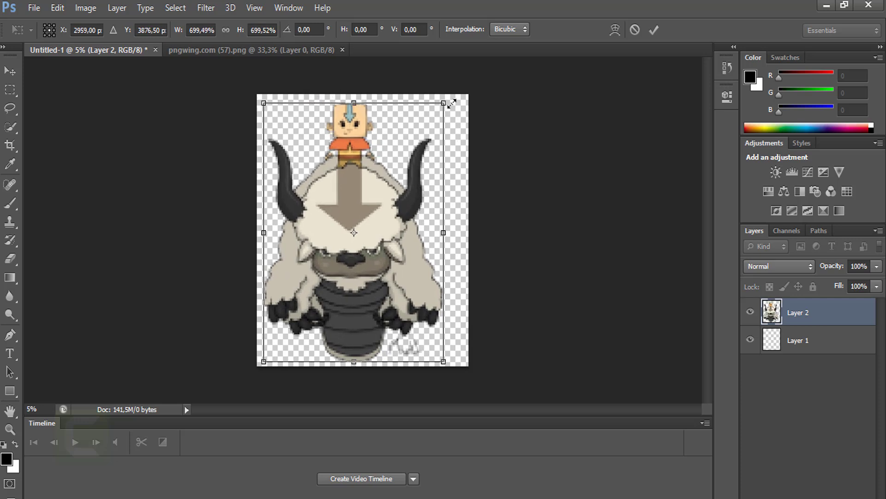
pyautogui.moveTo(453, 100); pyautogui.dragTo(457, 93)
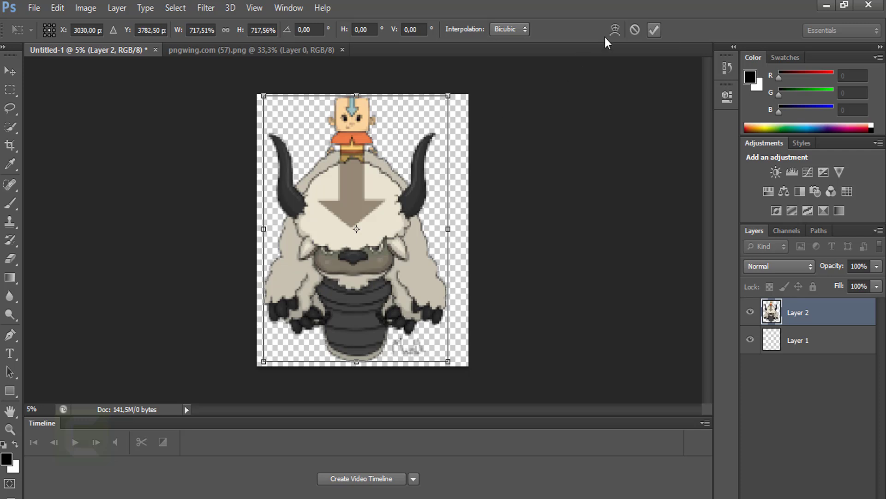
pyautogui.click(651, 26)
pyautogui.moveTo(349, 218)
pyautogui.mouseDown()
pyautogui.moveTo(357, 242)
pyautogui.moveTo(353, 218)
pyautogui.moveTo(358, 231)
pyautogui.mouseUp()
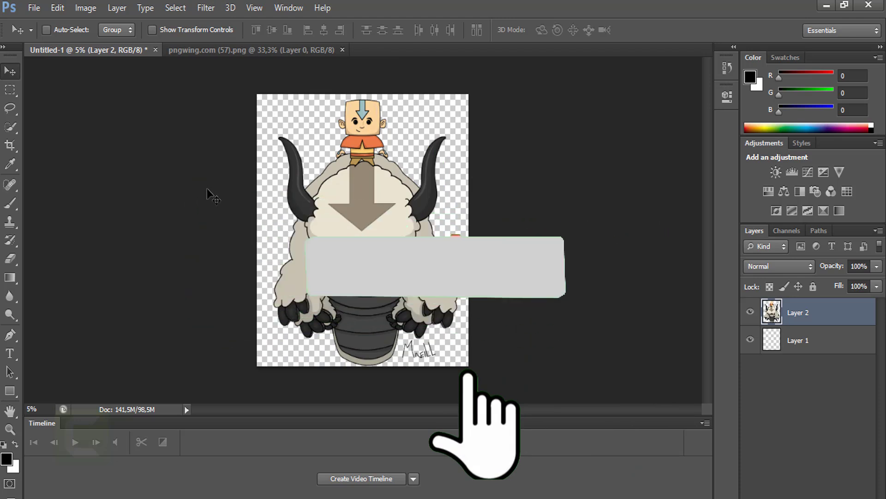
# Step: Draw a black-filled rectangle about 1400 by 621 px over the artist's signature near the character's lower body
pyautogui.click(9, 354)
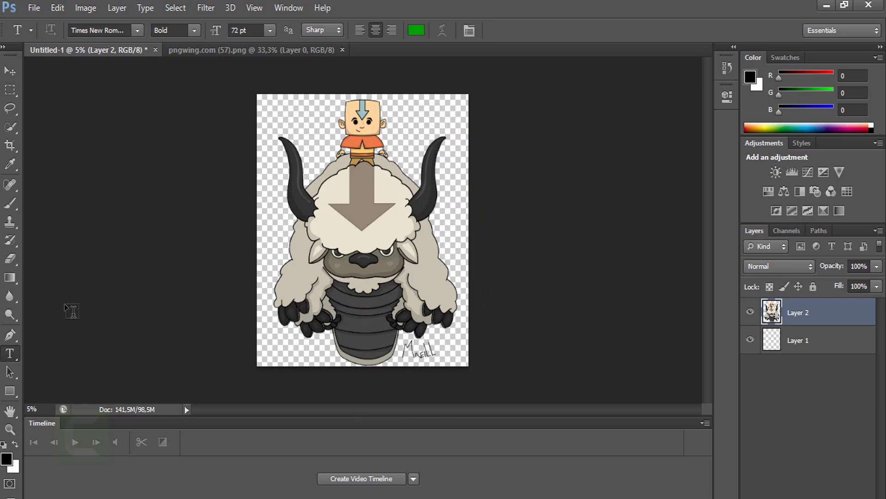
pyautogui.click(10, 391)
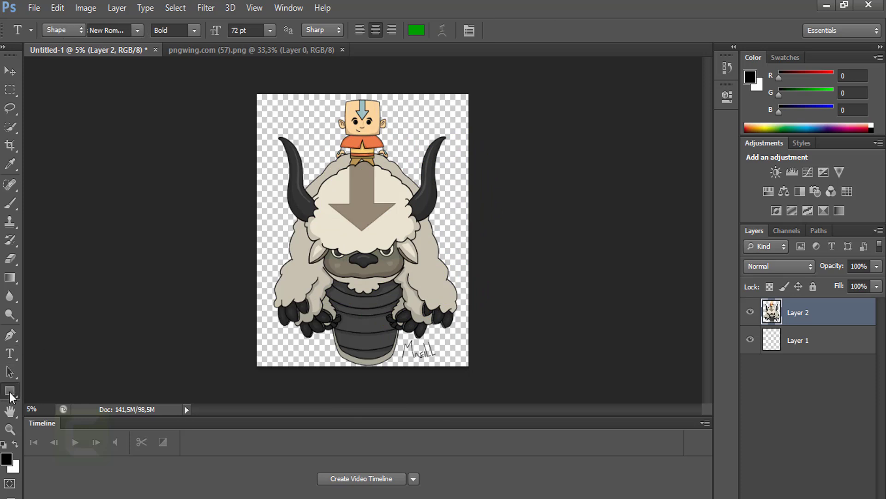
pyautogui.moveTo(445, 340)
pyautogui.mouseDown()
pyautogui.moveTo(464, 356)
pyautogui.moveTo(401, 363)
pyautogui.mouseUp()
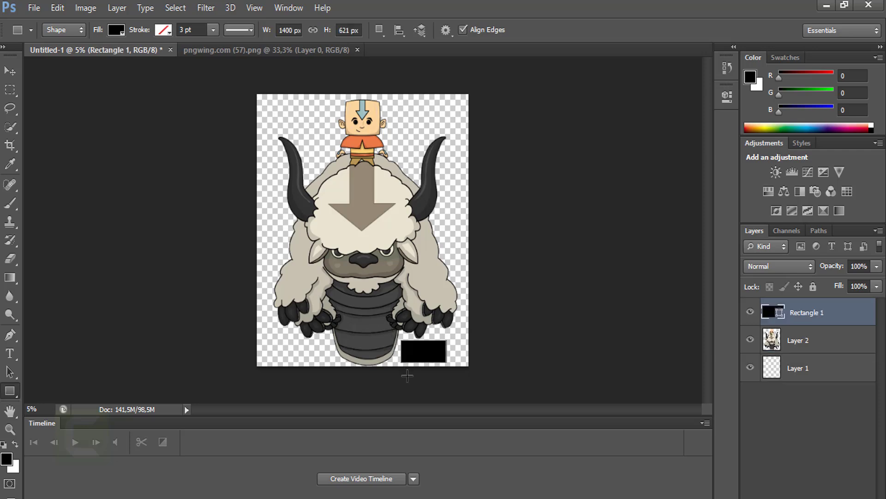
# Step: Apply a Color Overlay in tan (c6a680) to the rectangle layer
pyautogui.doubleClick(788, 318)
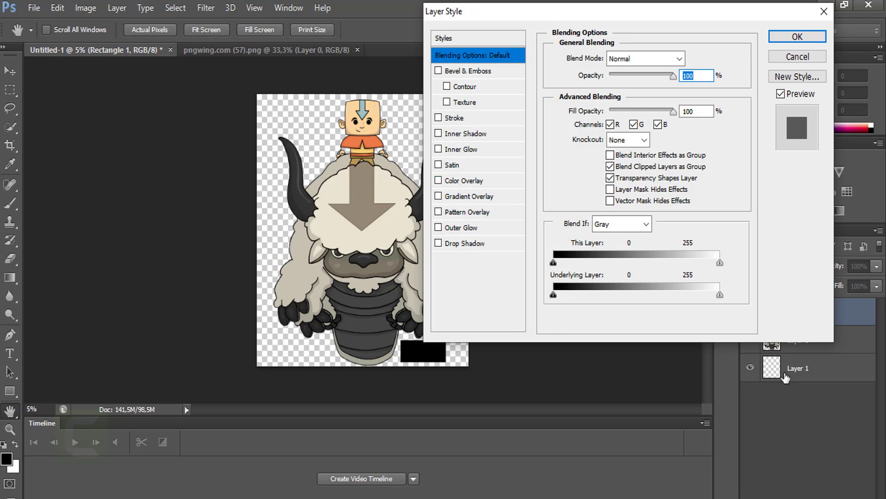
pyautogui.click(472, 182)
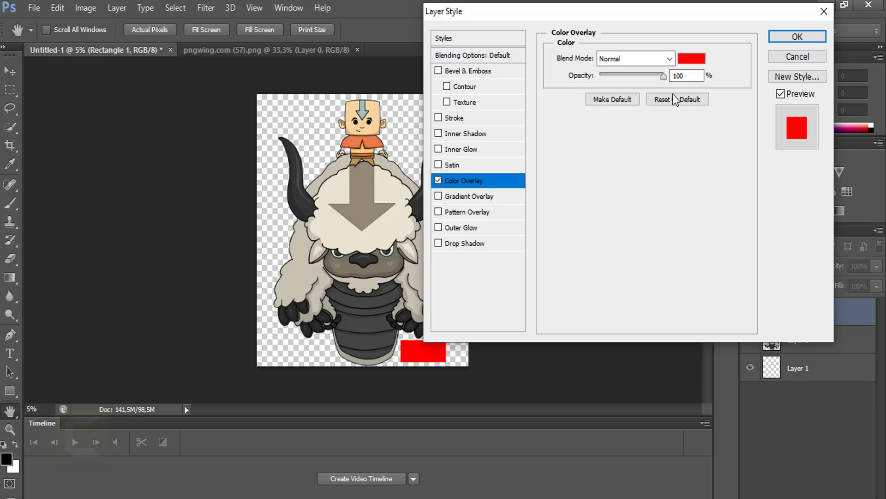
pyautogui.click(690, 59)
pyautogui.moveTo(538, 120); pyautogui.dragTo(520, 127)
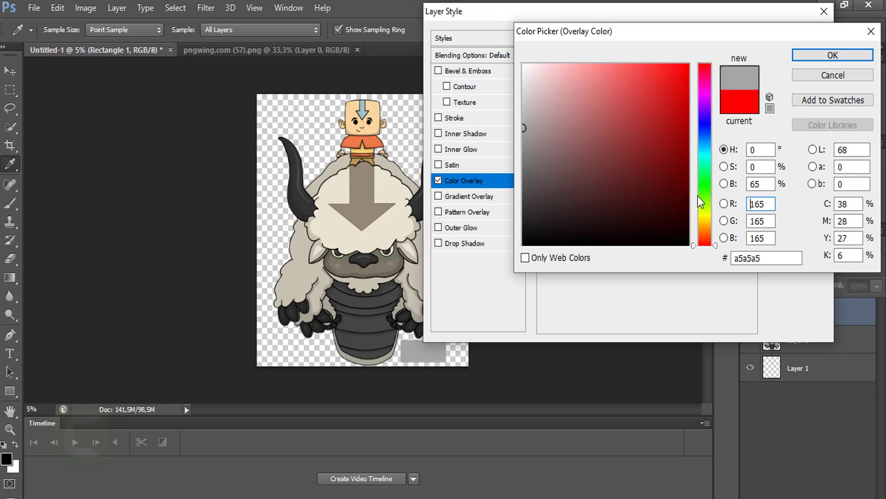
pyautogui.click(705, 229)
pyautogui.click(581, 104)
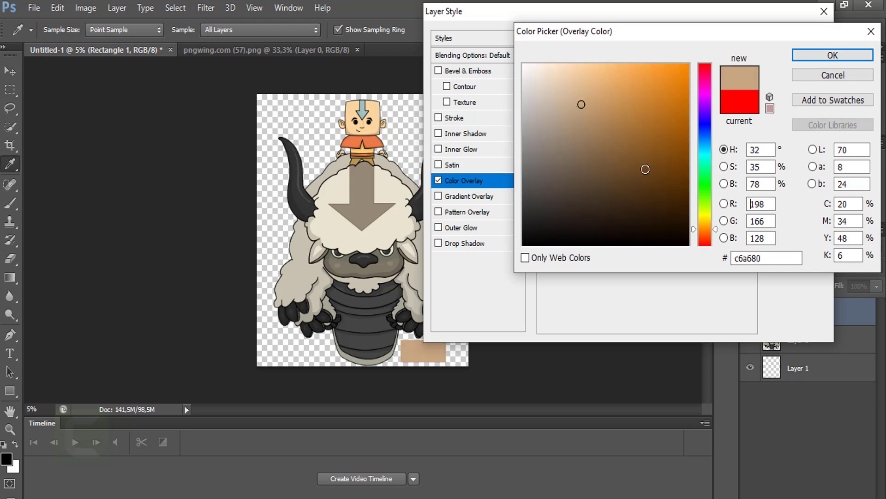
pyautogui.click(816, 54)
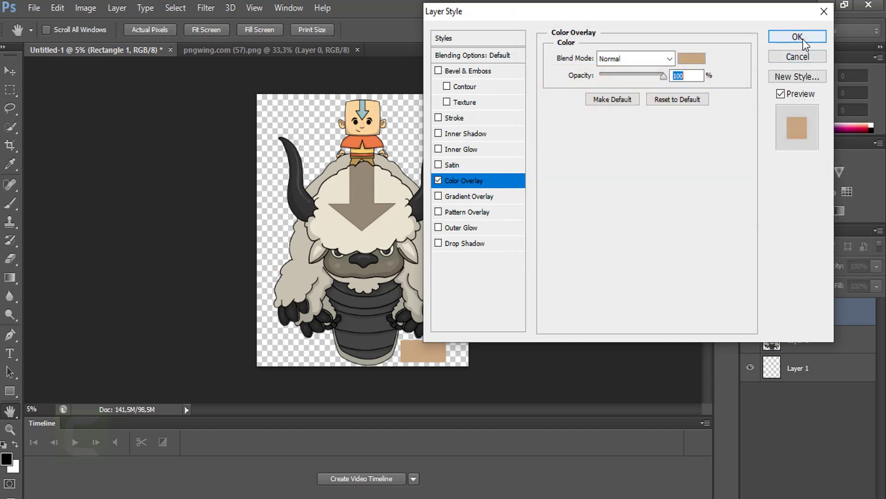
pyautogui.press('Return')
# Step: Add the text "new" in green 72 pt Times New Roman Bold in the empty area beside the character's head
pyautogui.click(10, 353)
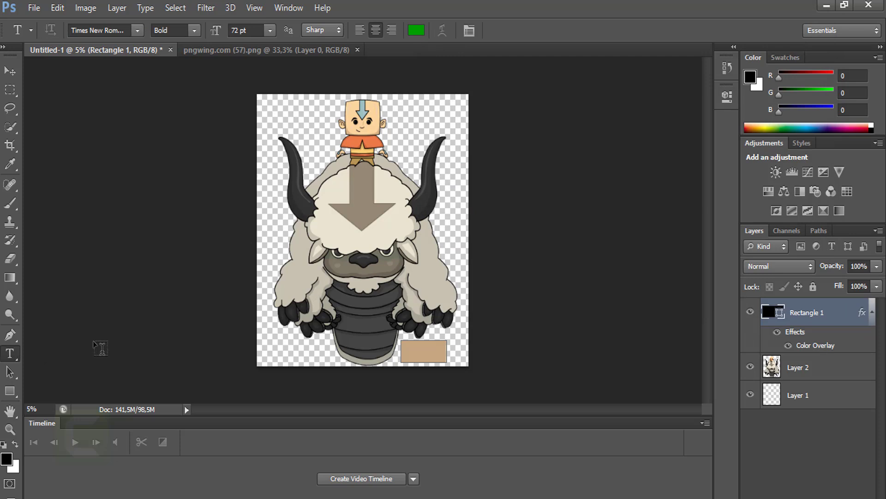
pyautogui.click(413, 353)
pyautogui.click(570, 30)
pyautogui.click(431, 109)
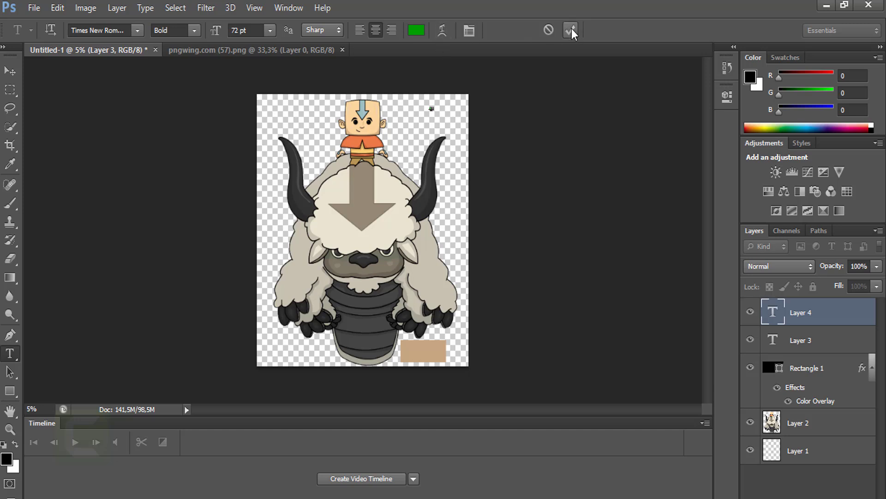
pyautogui.click(270, 30)
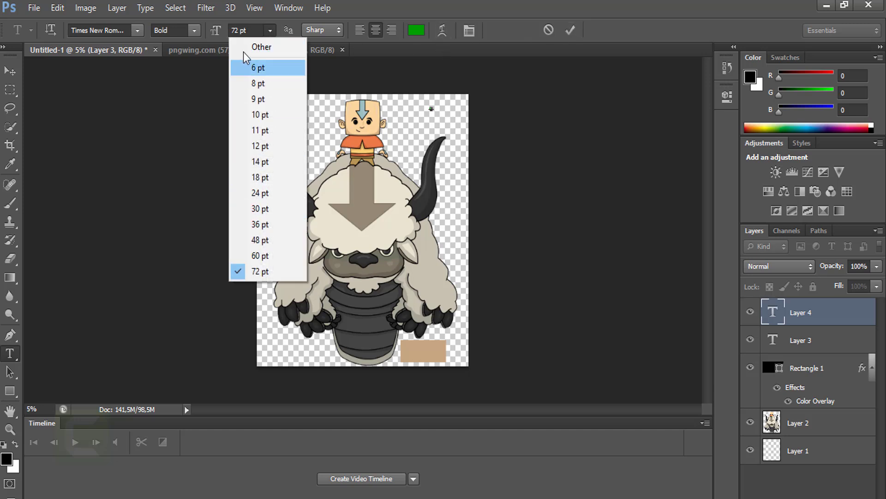
pyautogui.click(237, 29)
pyautogui.click(237, 29)
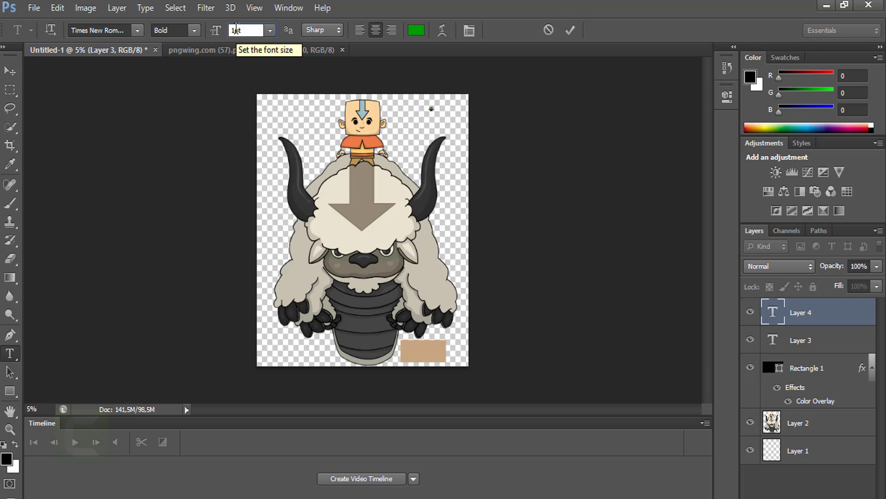
pyautogui.click(570, 30)
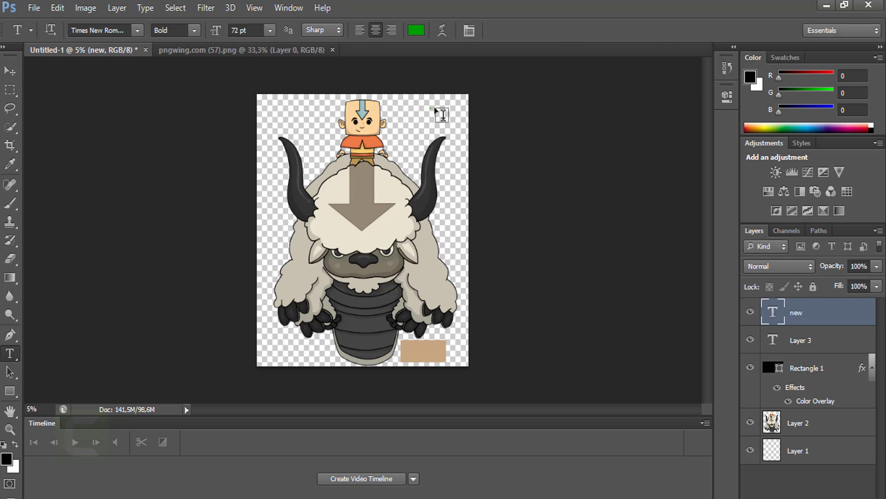
pyautogui.click(432, 107)
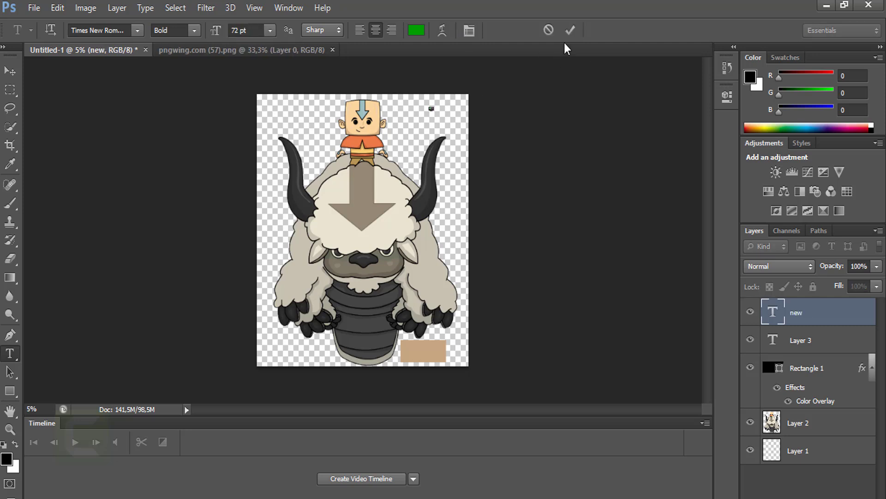
pyautogui.click(570, 30)
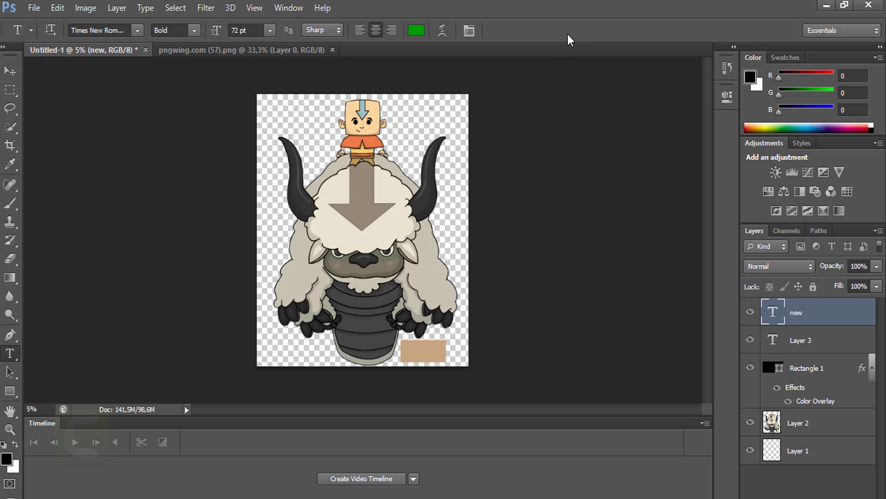
# Step: Enlarge the "new" text to about 812% with Free Transform and move it onto the tan rectangle
pyautogui.hotkey('ctrl', 't')
pyautogui.moveTo(433, 110); pyautogui.dragTo(462, 130)
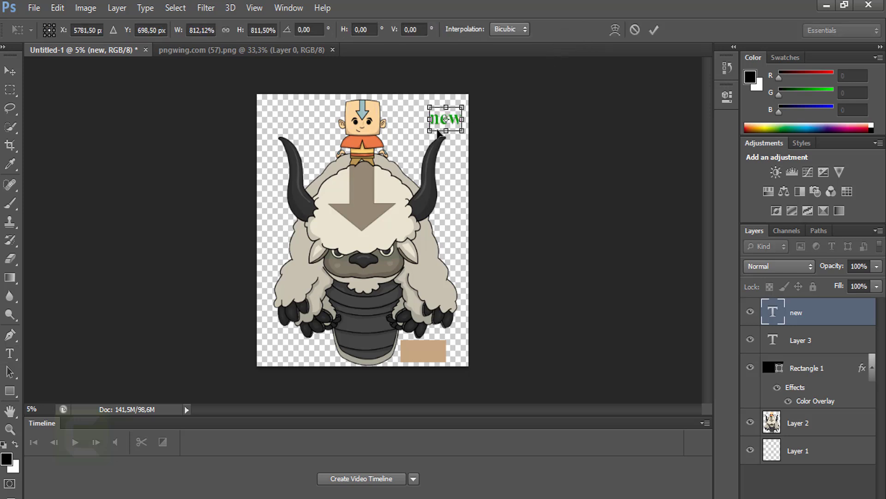
pyautogui.click(656, 30)
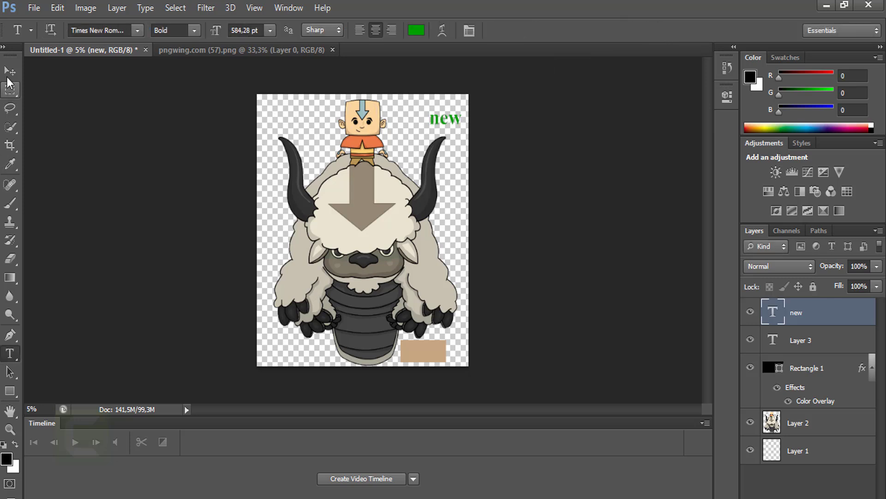
pyautogui.click(8, 76)
pyautogui.moveTo(451, 110); pyautogui.dragTo(405, 352)
# Step: Capitalise the text on the rectangle to "New" and set its font to Wide Latin
pyautogui.click(11, 353)
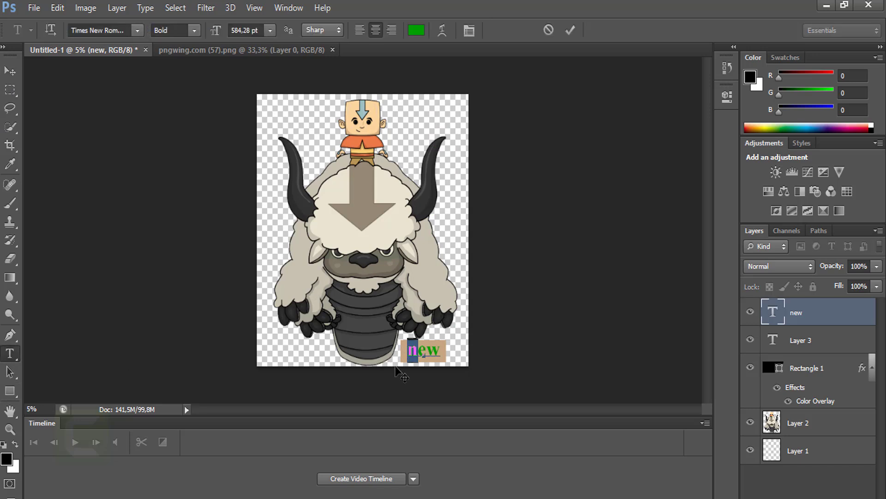
pyautogui.write('N')
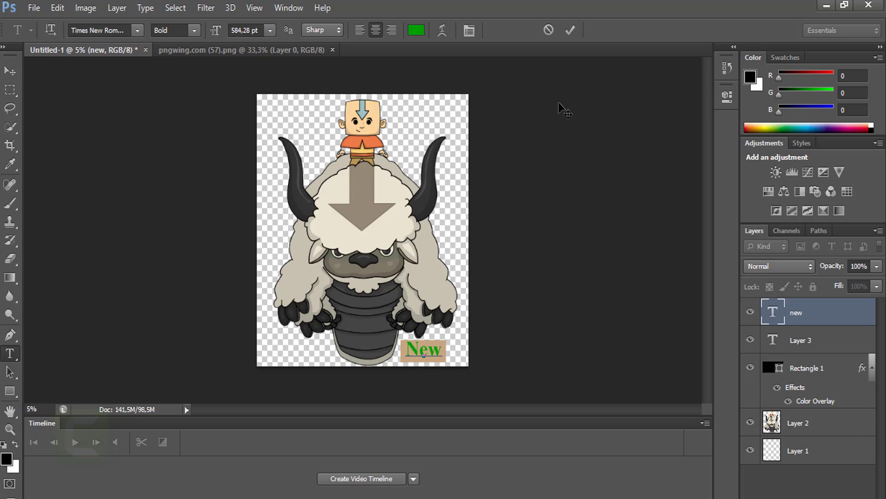
pyautogui.click(570, 30)
pyautogui.doubleClick(429, 347)
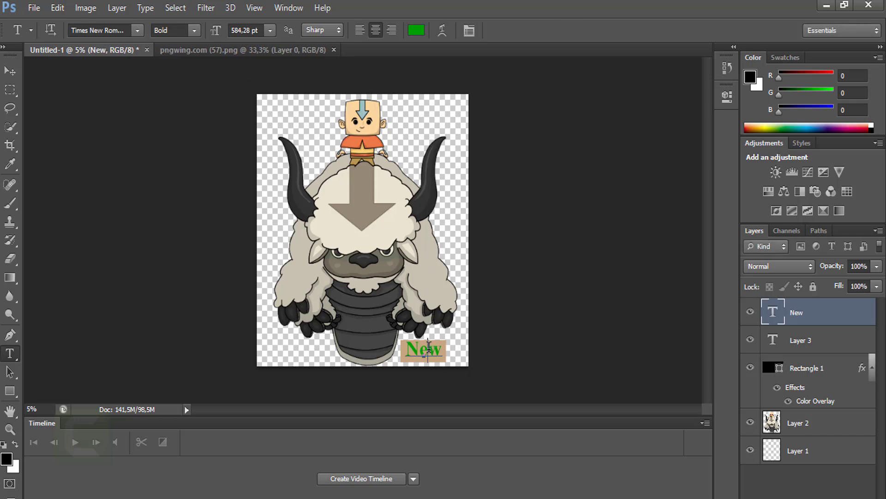
pyautogui.click(137, 30)
pyautogui.click(134, 174)
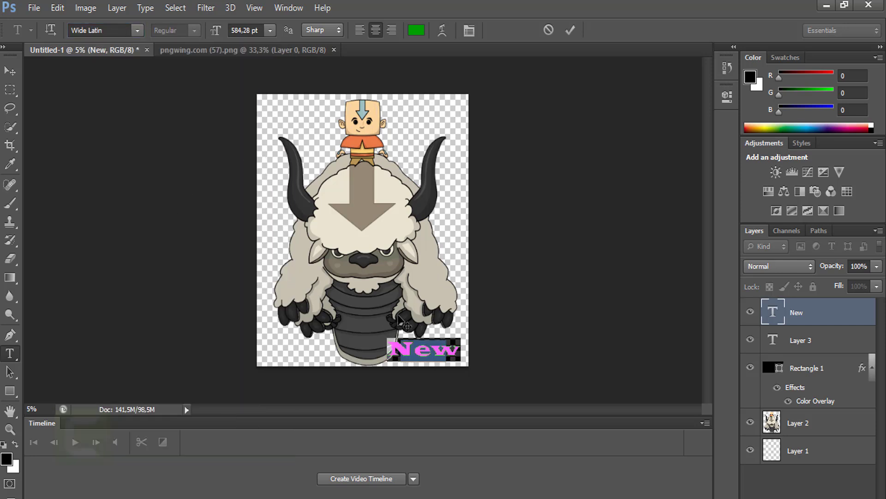
pyautogui.click(571, 30)
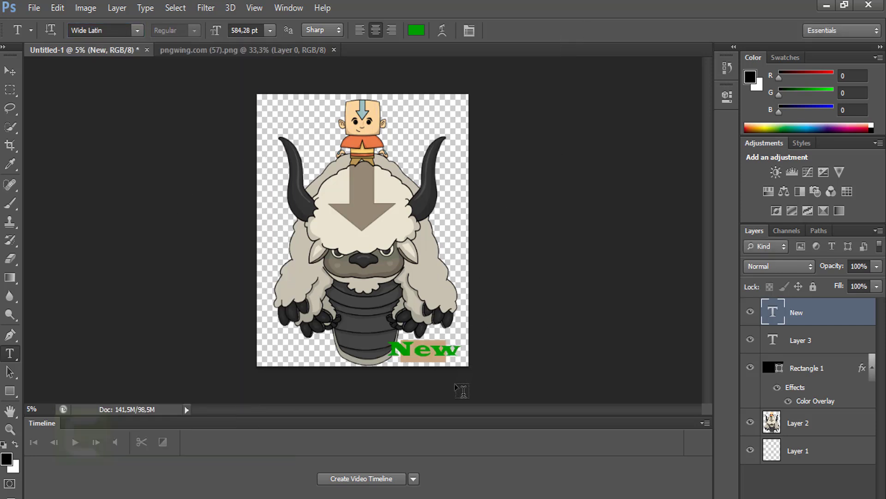
# Step: Shrink the "New" text with Free Transform to about 58% width and 97% height to fit the tan rectangle
pyautogui.hotkey('ctrl', 't')
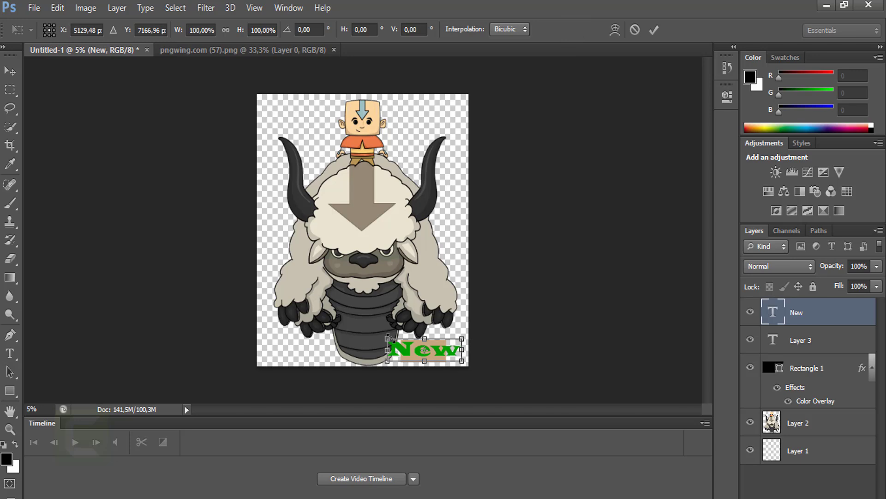
pyautogui.moveTo(392, 339); pyautogui.dragTo(403, 343)
pyautogui.moveTo(461, 360); pyautogui.dragTo(424, 339)
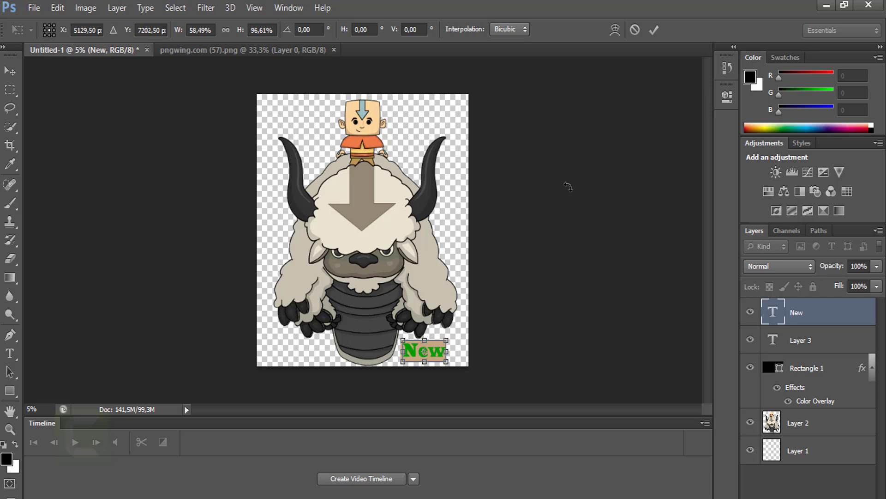
pyautogui.press('Return')
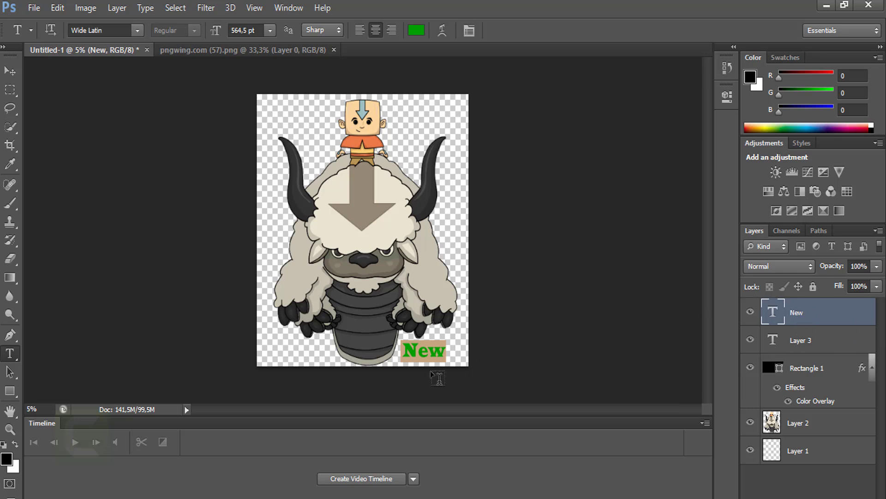
# Step: Add a Color Overlay in white (ffffff) to the "New" text layer
pyautogui.doubleClick(785, 324)
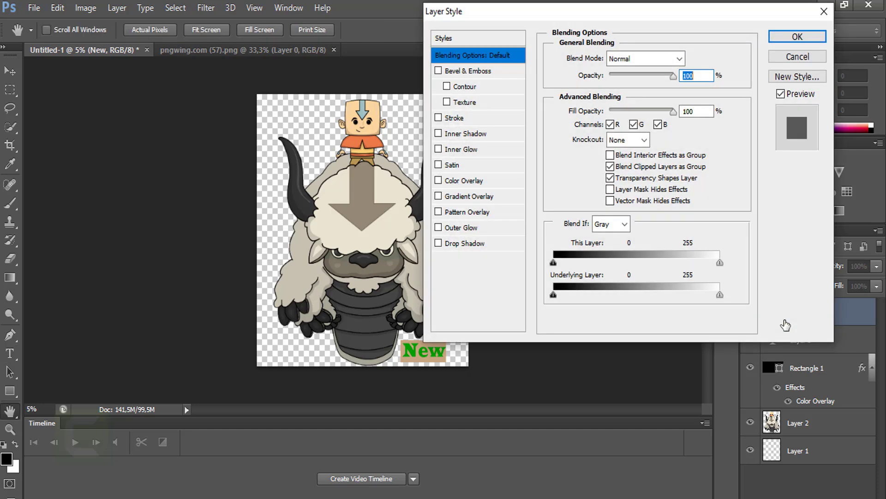
pyautogui.click(462, 181)
pyautogui.click(690, 70)
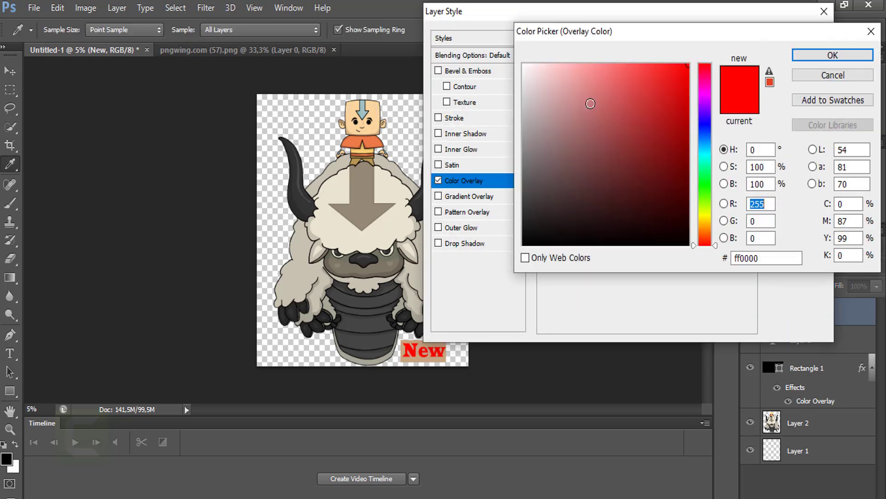
pyautogui.moveTo(605, 155); pyautogui.dragTo(485, 55)
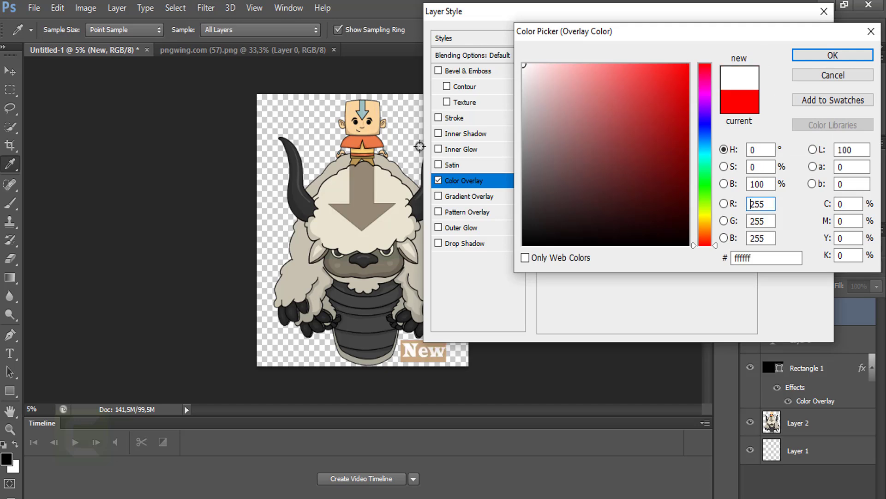
pyautogui.click(831, 55)
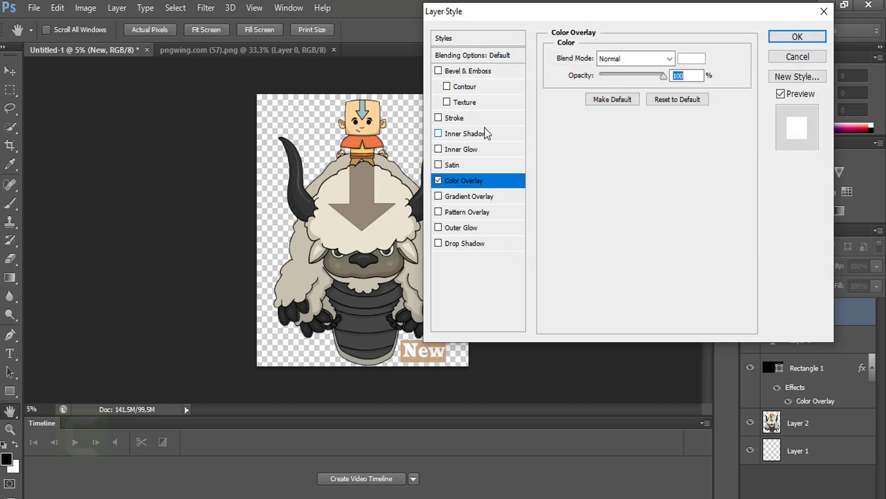
# Step: Add a 20 px black outside Stroke to the "New" text layer, keeping its white Color Overlay
pyautogui.click(439, 119)
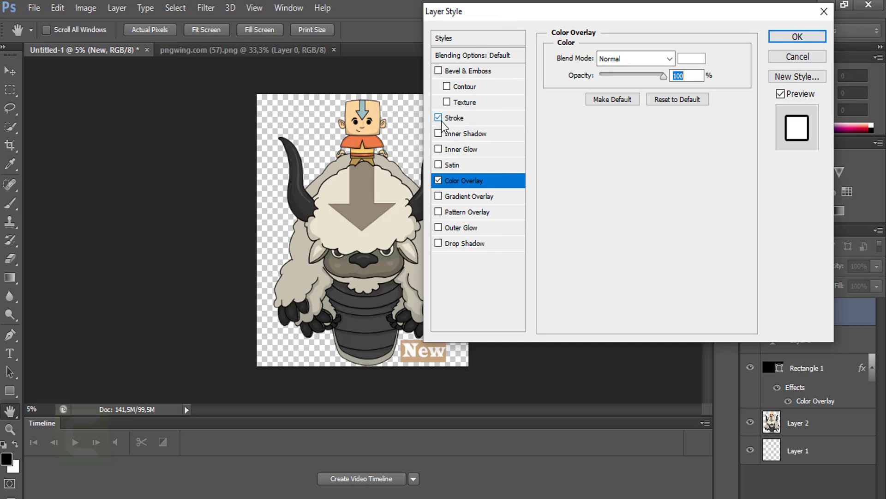
pyautogui.click(697, 59)
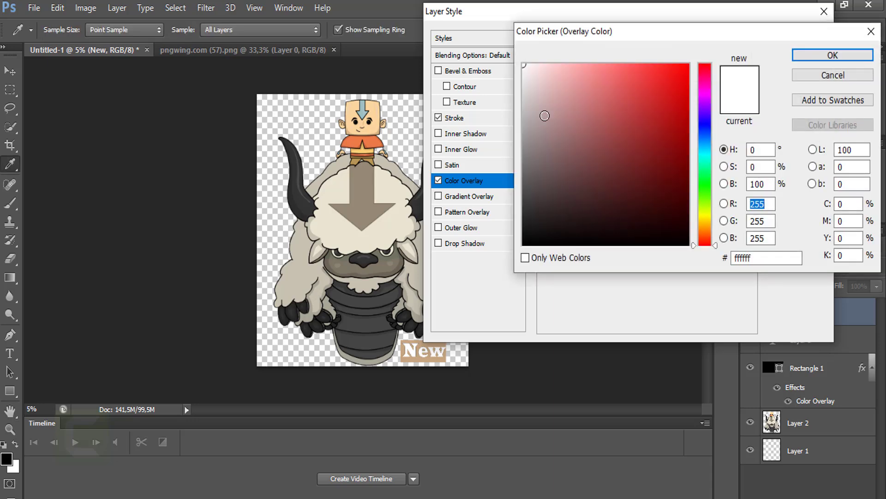
pyautogui.click(831, 56)
pyautogui.click(446, 119)
pyautogui.click(451, 118)
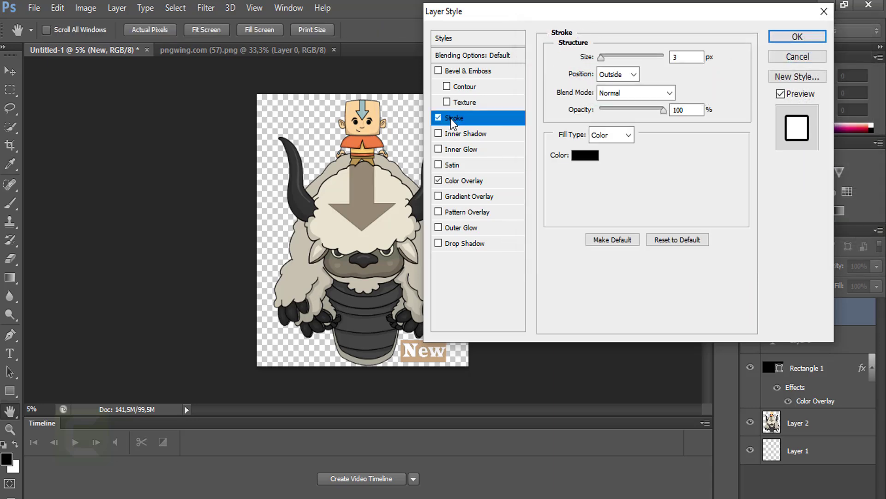
pyautogui.doubleClick(686, 57)
pyautogui.write('6')
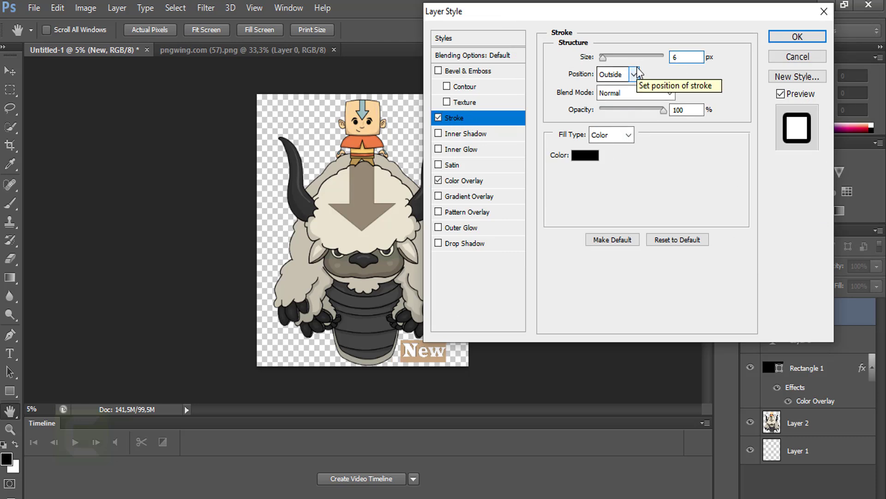
pyautogui.press('BackSpace')
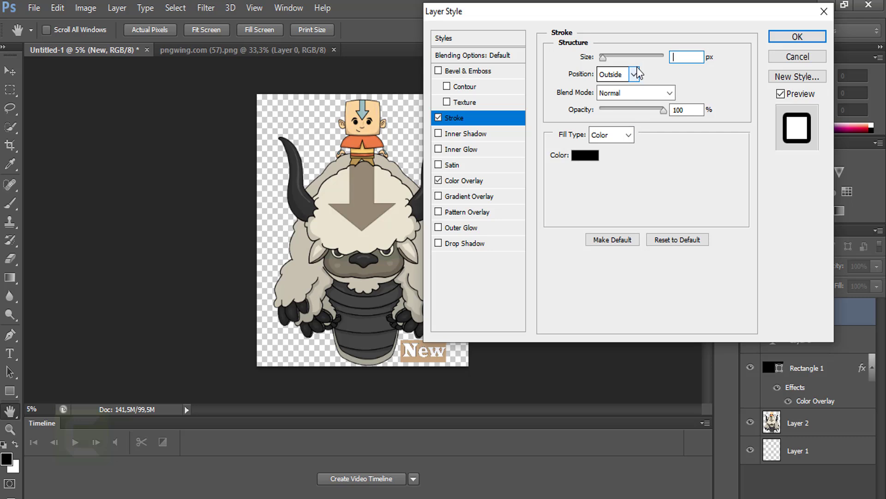
pyautogui.write('15')
pyautogui.press('BackSpace')
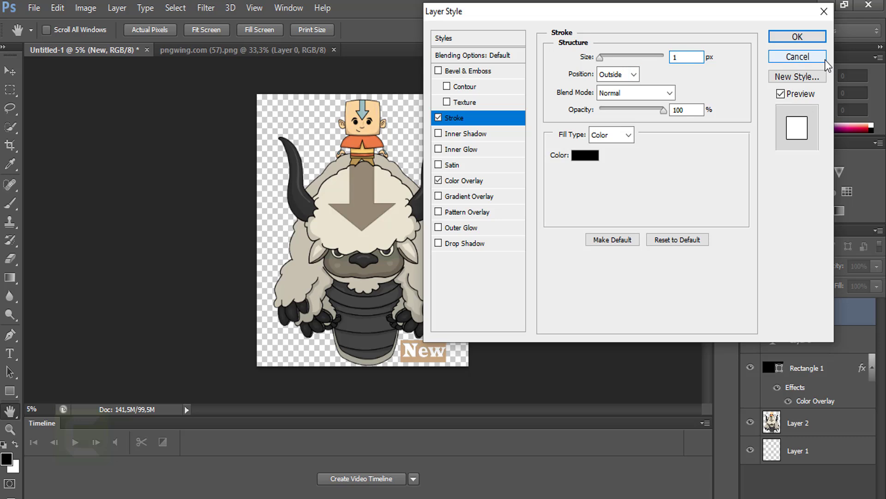
pyautogui.write('20')
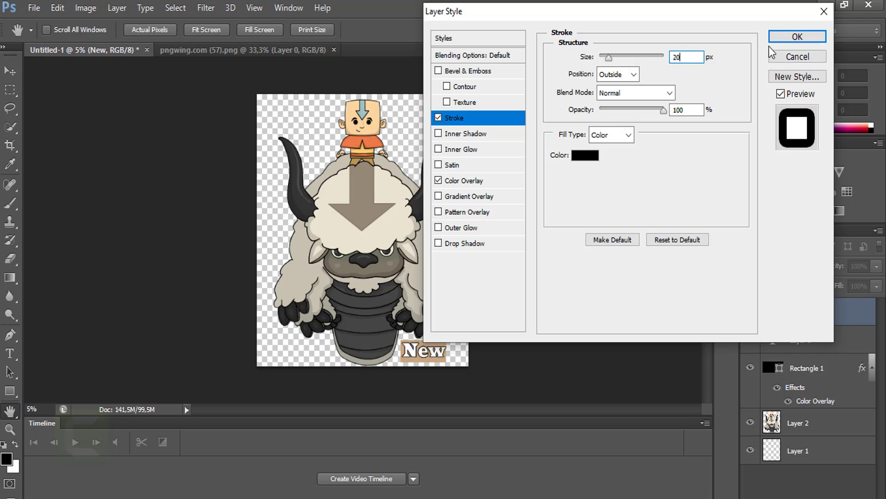
pyautogui.click(796, 37)
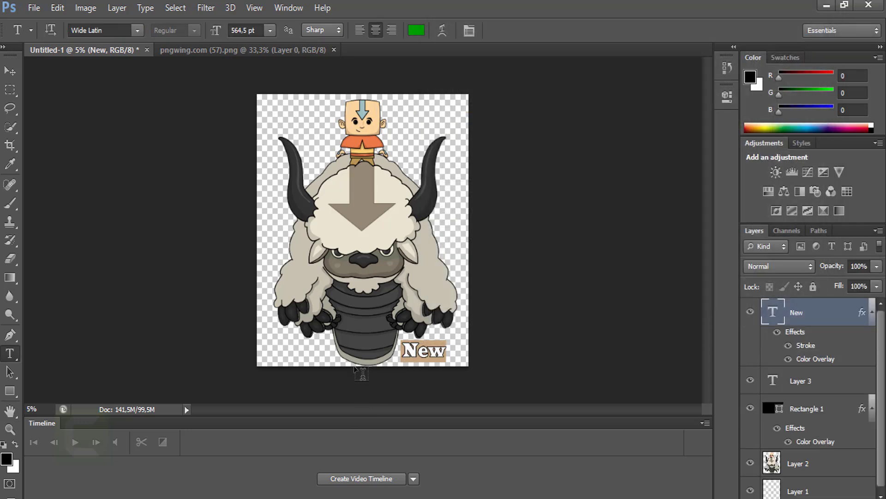
# Step: Start saving the design under a new name in the Downloads folder with PNG as the format
pyautogui.click(30, 11)
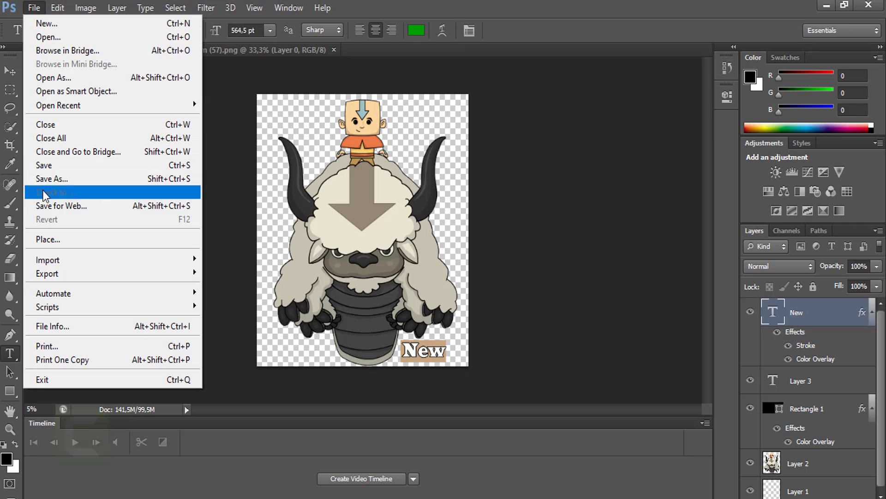
pyautogui.click(179, 178)
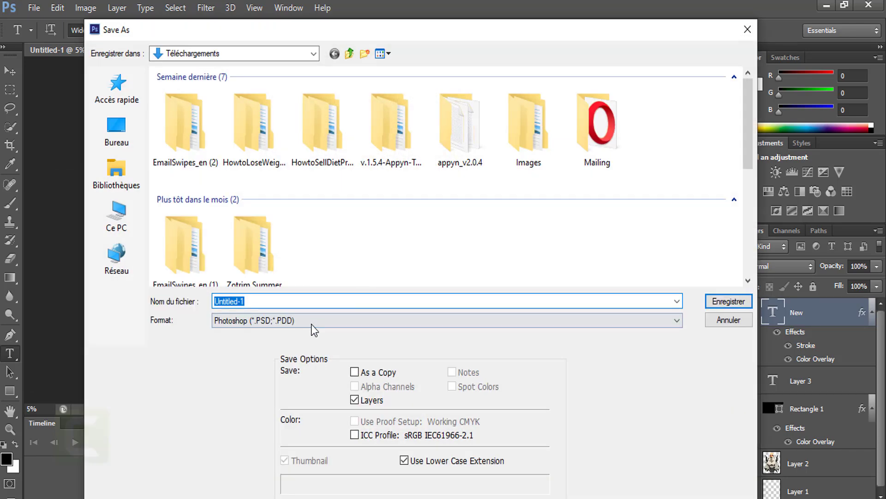
pyautogui.click(311, 324)
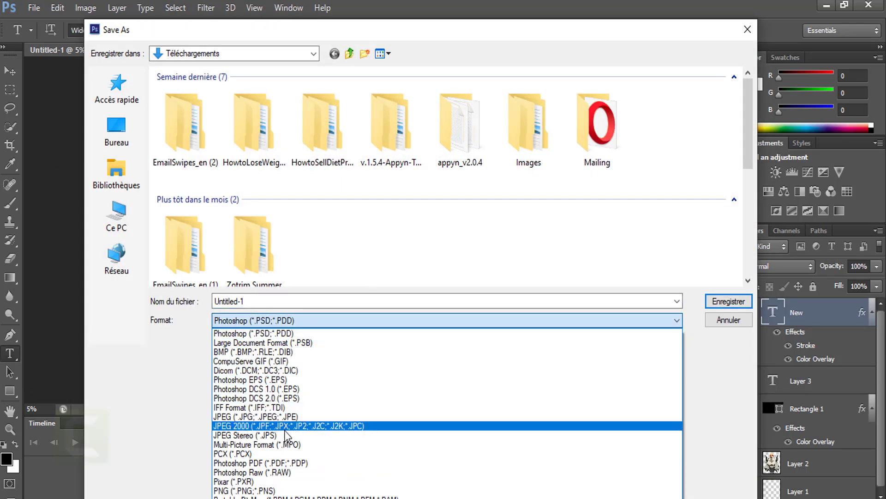
pyautogui.click(274, 492)
pyautogui.click(284, 302)
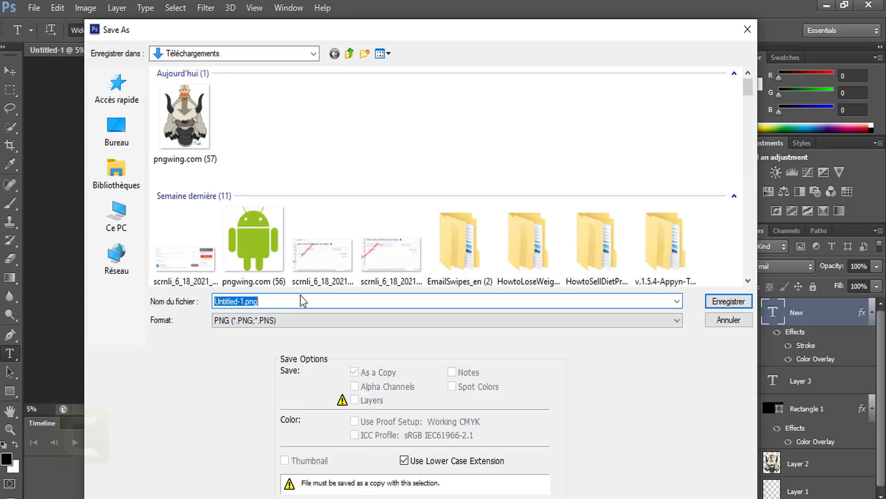
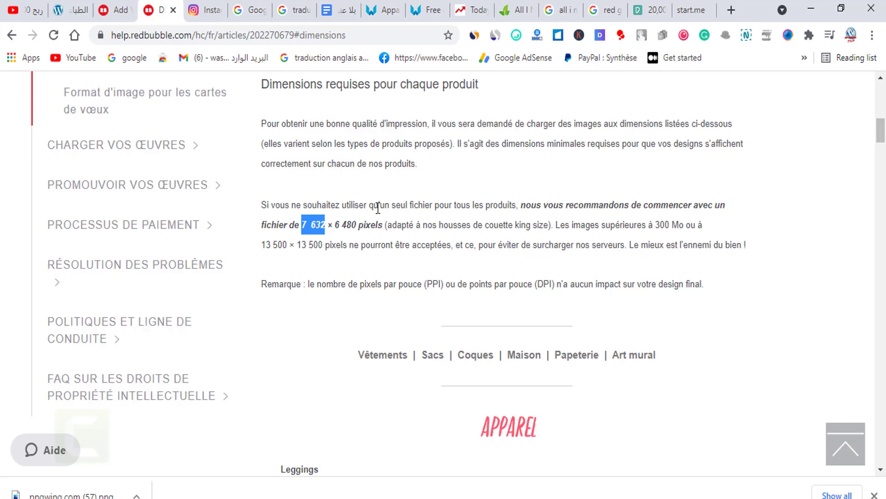
# Step: Copy the keyword "appa with" from the BubbleTrends trends list in the browser
pyautogui.click(471, 14)
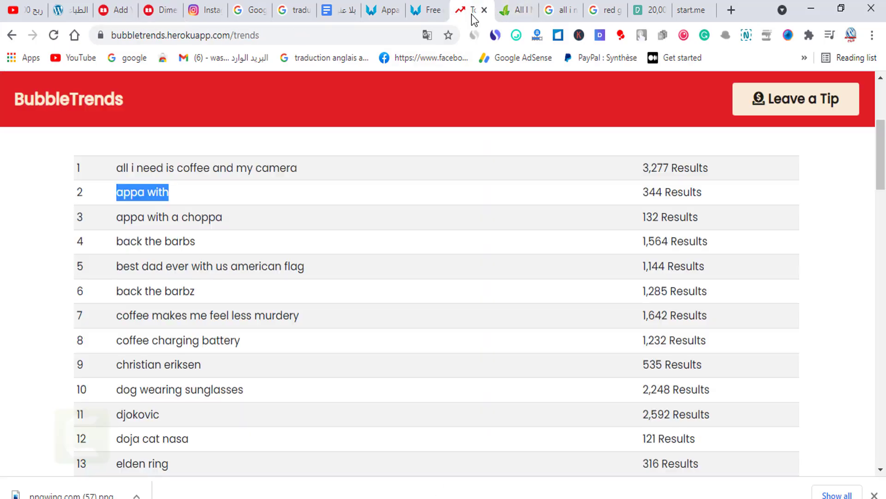
pyautogui.rightClick(146, 186)
pyautogui.click(174, 198)
pyautogui.rightClick(166, 195)
pyautogui.click(190, 200)
# Step: Return to Photoshop, name the PNG "appa with 2021" using the copied keyword, and save it with the current PNG options
pyautogui.click(607, 441)
pyautogui.click(278, 318)
pyautogui.click(278, 318)
pyautogui.rightClick(277, 303)
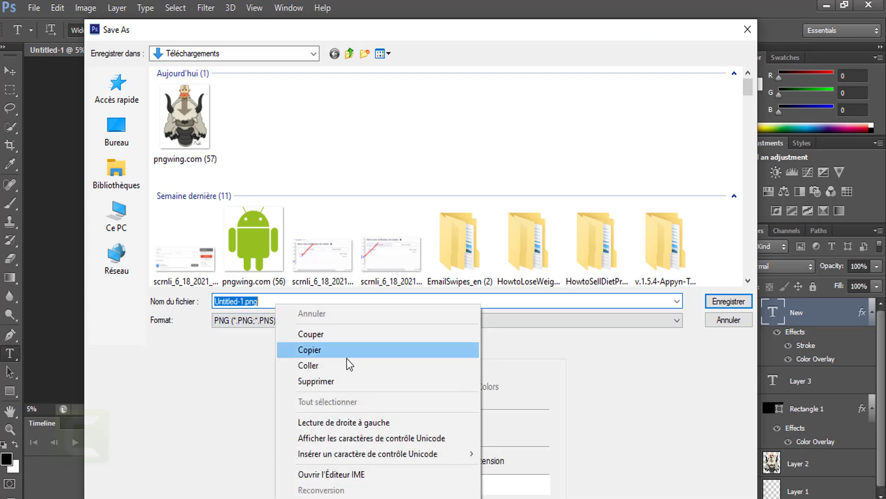
pyautogui.click(350, 364)
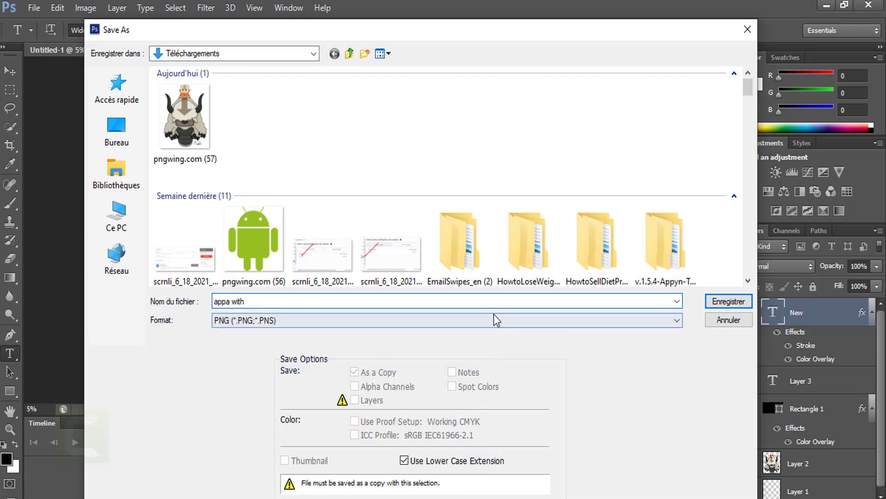
pyautogui.write('2021')
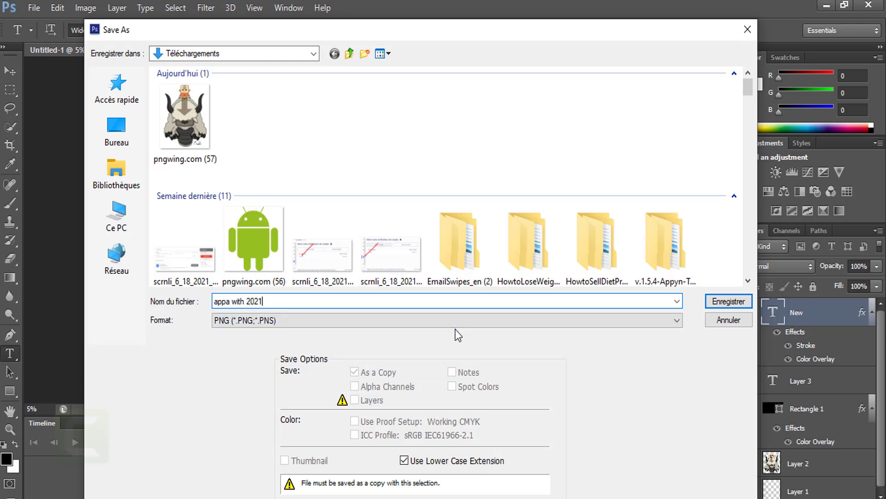
pyautogui.press('Return')
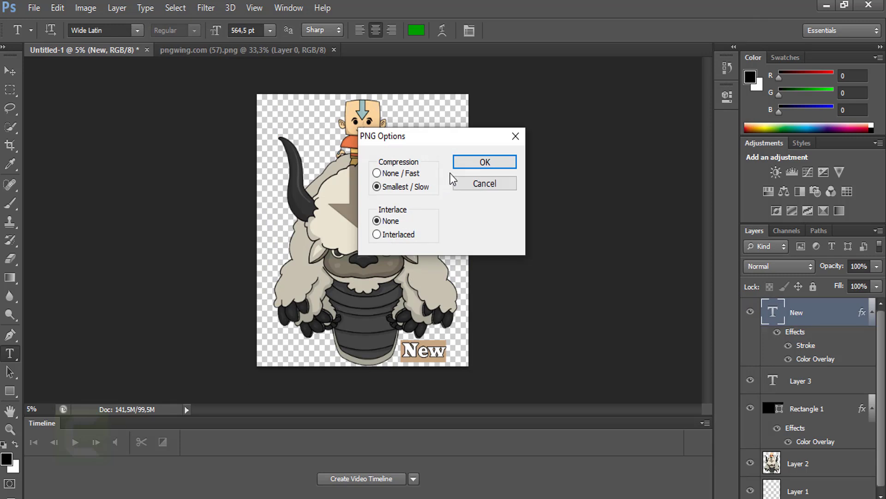
pyautogui.click(478, 163)
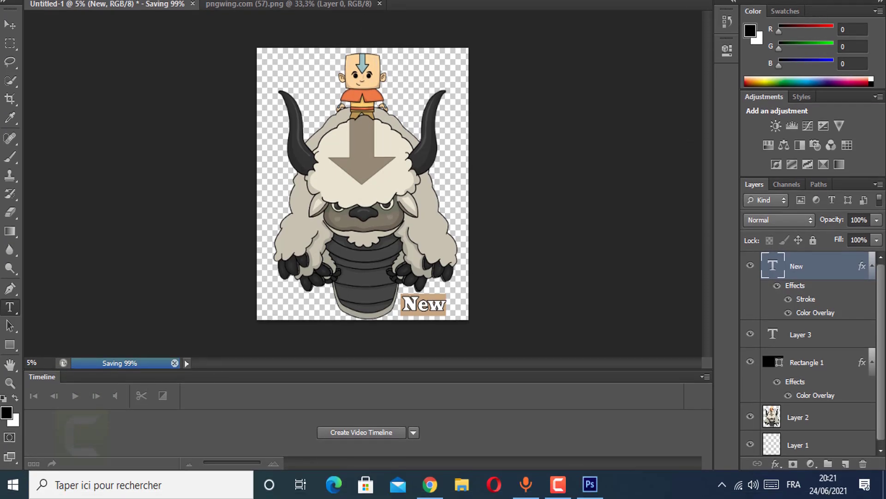
# Step: Switch to the browser and start uploading a new work on Redbubble's Add new work page
pyautogui.hotkey('alt', 'Tab')
pyautogui.hotkey('ctrl', 'Tab')
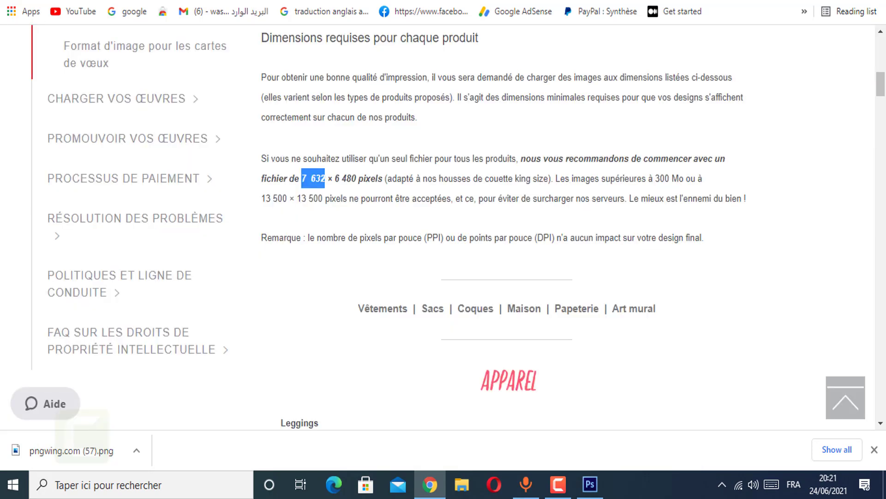
pyautogui.hotkey('ctrl', 'Tab')
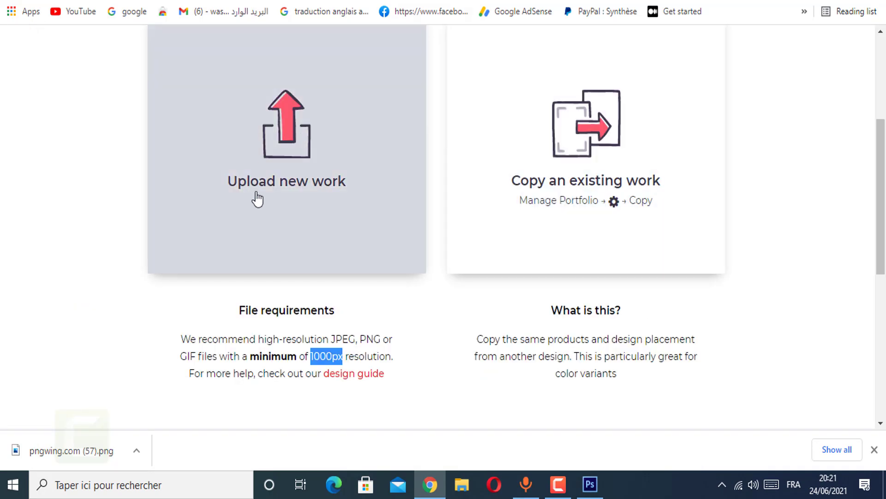
pyautogui.scroll(3, 288, 203)
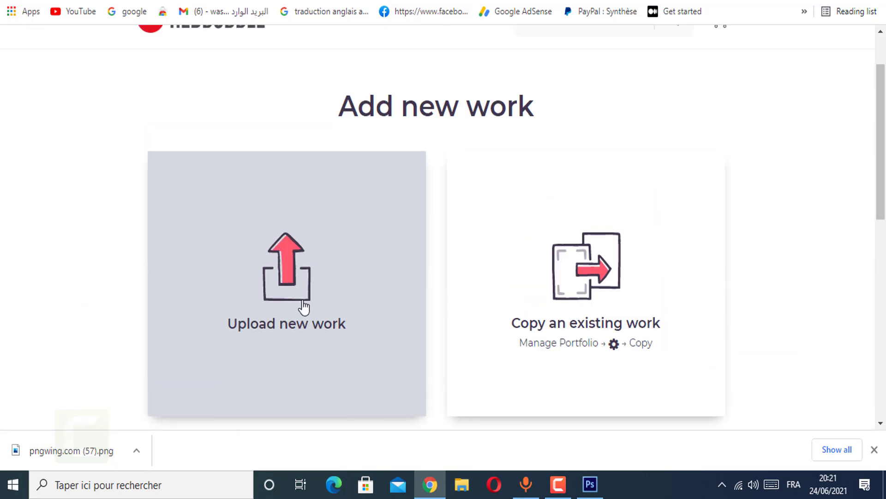
pyautogui.click(344, 353)
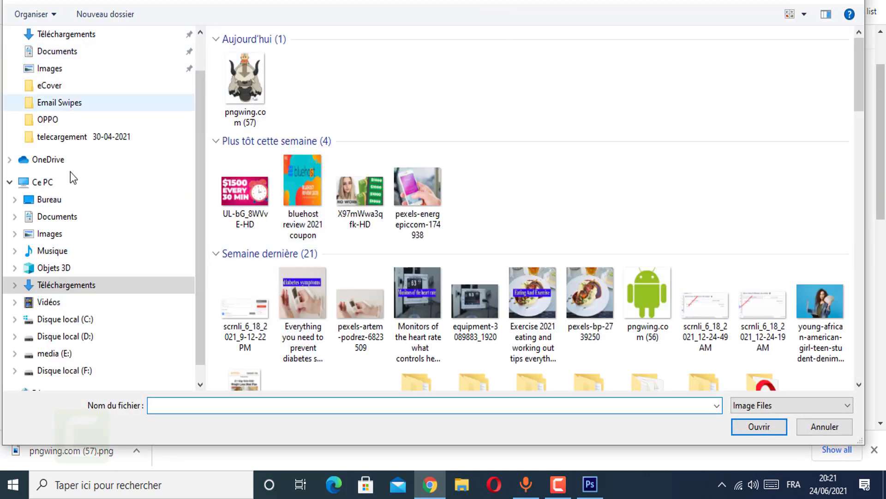
pyautogui.scroll(1, 69, 134)
pyautogui.click(57, 62)
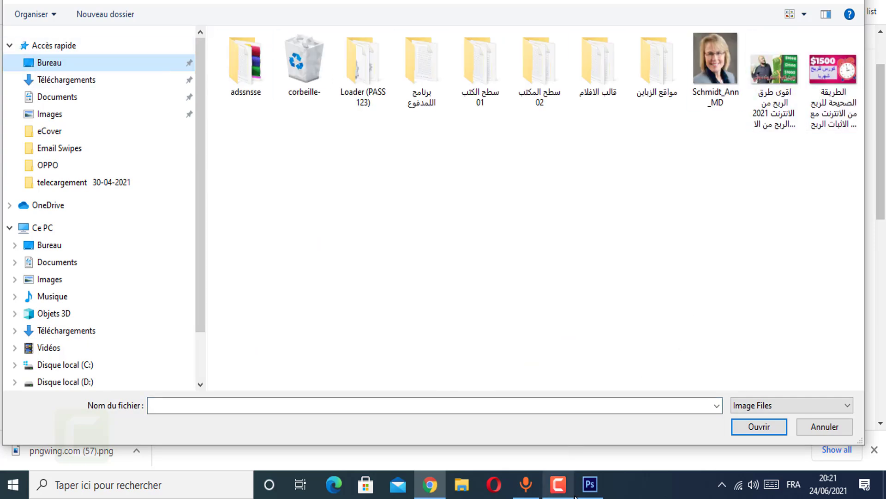
pyautogui.click(590, 483)
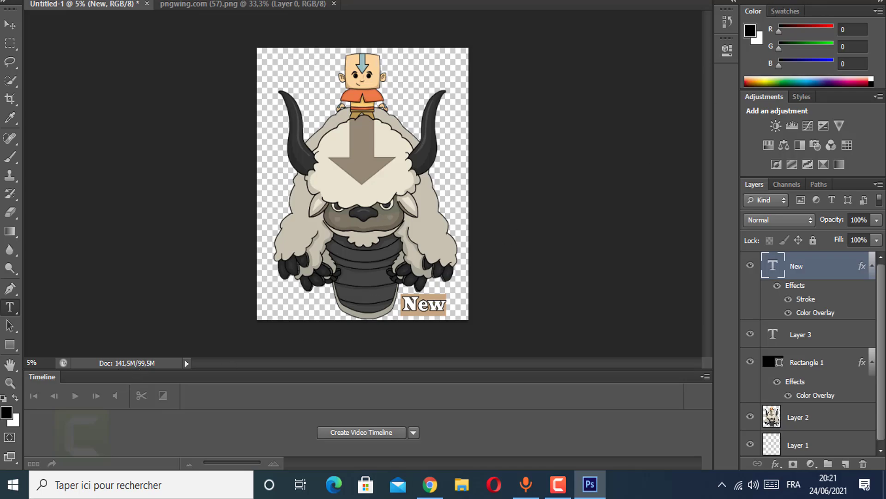
pyautogui.hotkey('alt', 'Tab')
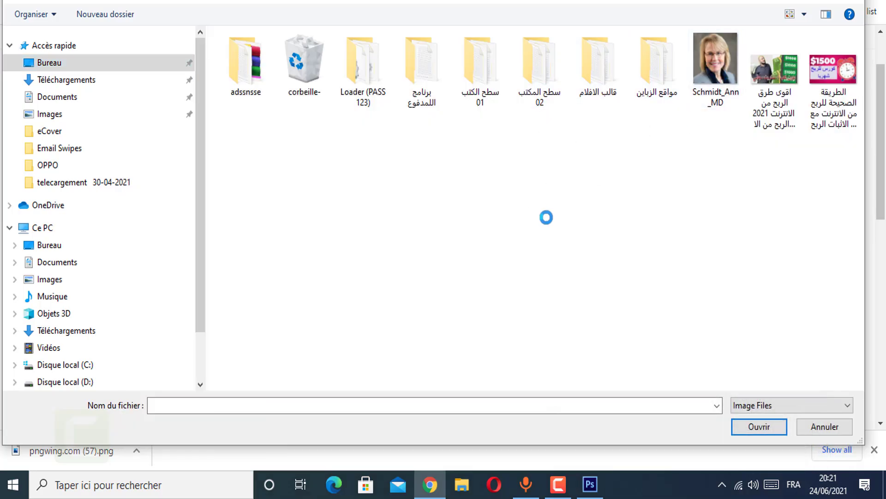
pyautogui.rightClick(546, 217)
pyautogui.click(556, 250)
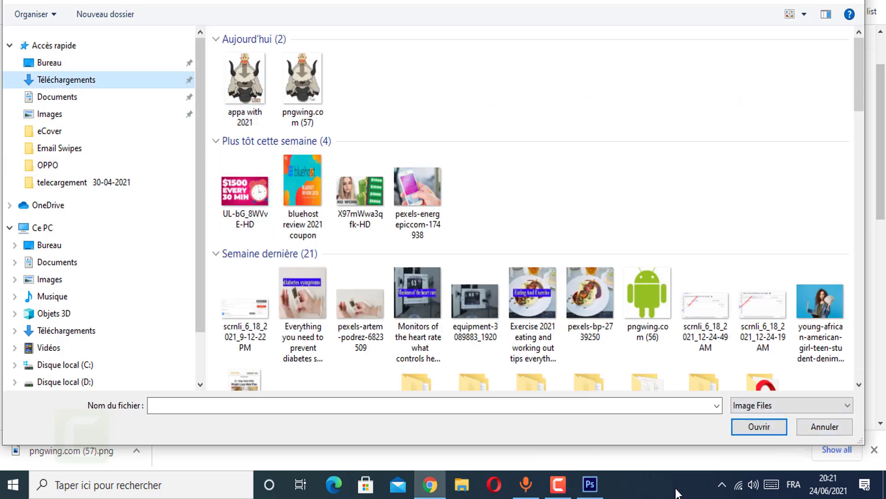
pyautogui.click(558, 489)
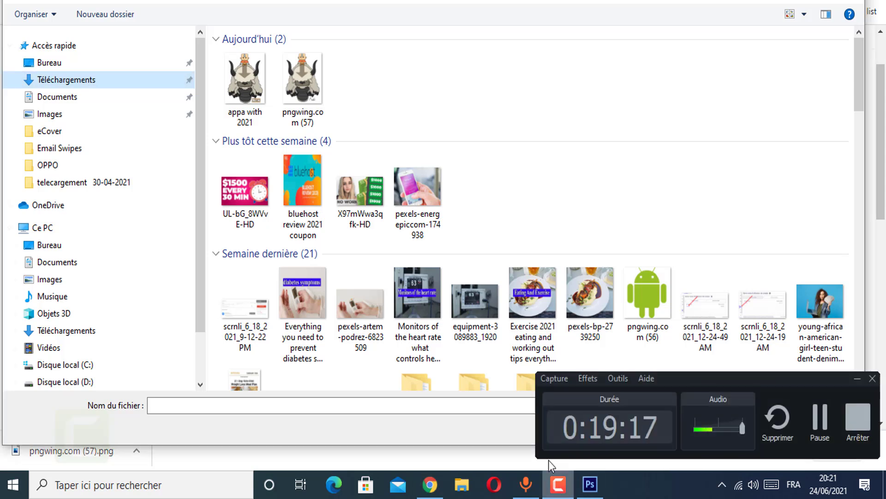
pyautogui.click(558, 488)
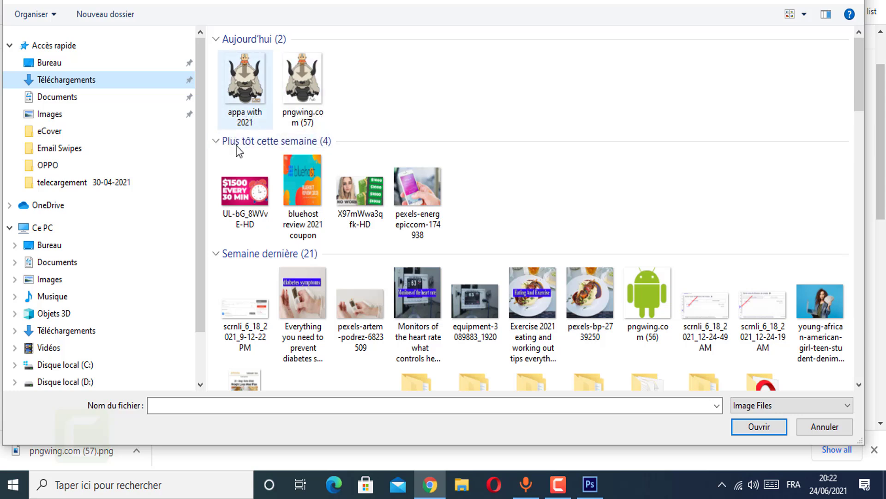
# Step: Upload the image "appa with 2021" from the Downloads folder as the new work
pyautogui.click(259, 101)
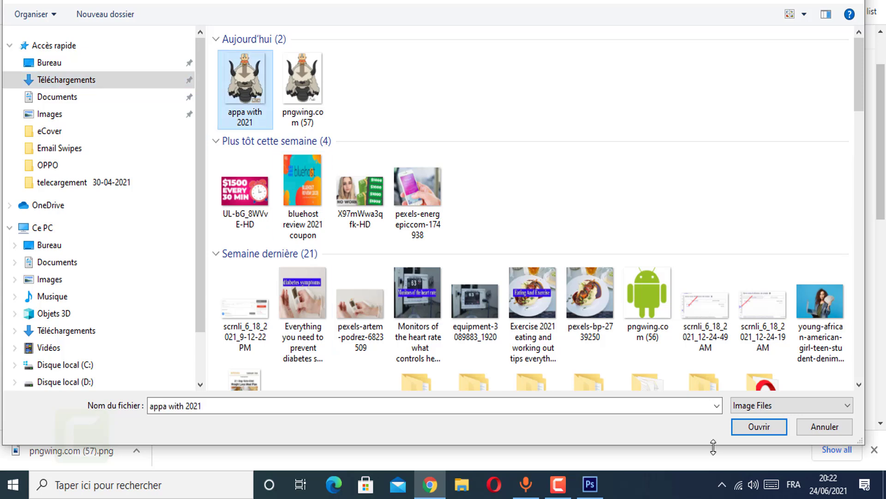
pyautogui.click(762, 430)
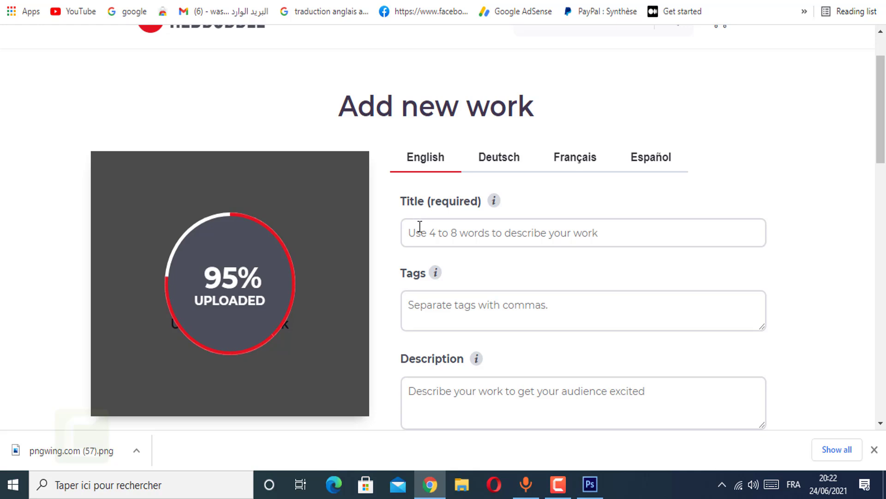
# Step: Enter "appa with 2021" as the work's English title, using the copied keyword "appa with"
pyautogui.click(437, 224)
pyautogui.rightClick(439, 230)
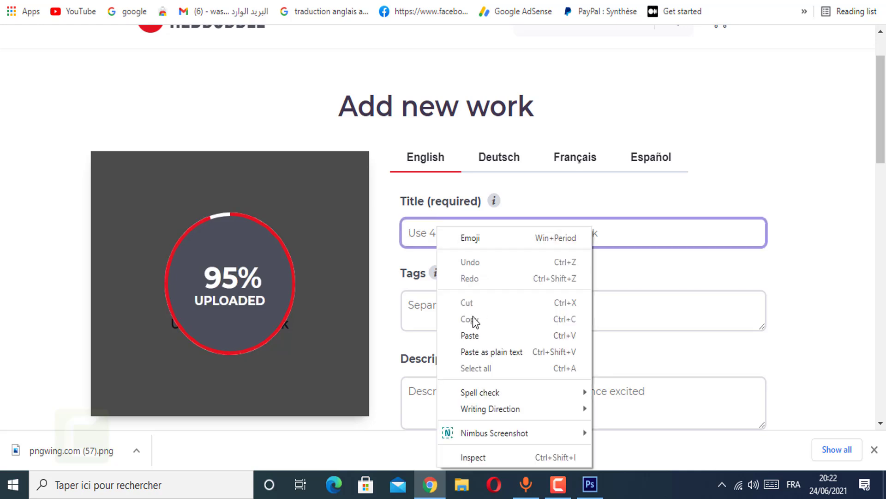
pyautogui.click(471, 336)
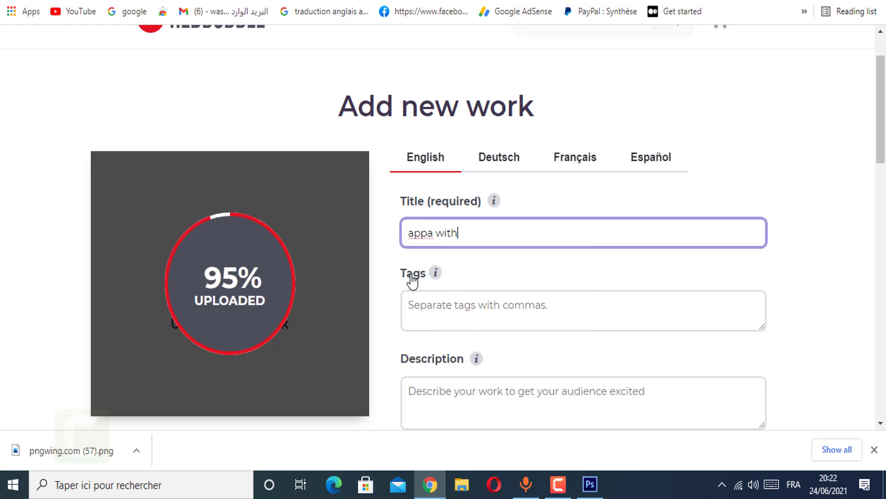
pyautogui.click(560, 486)
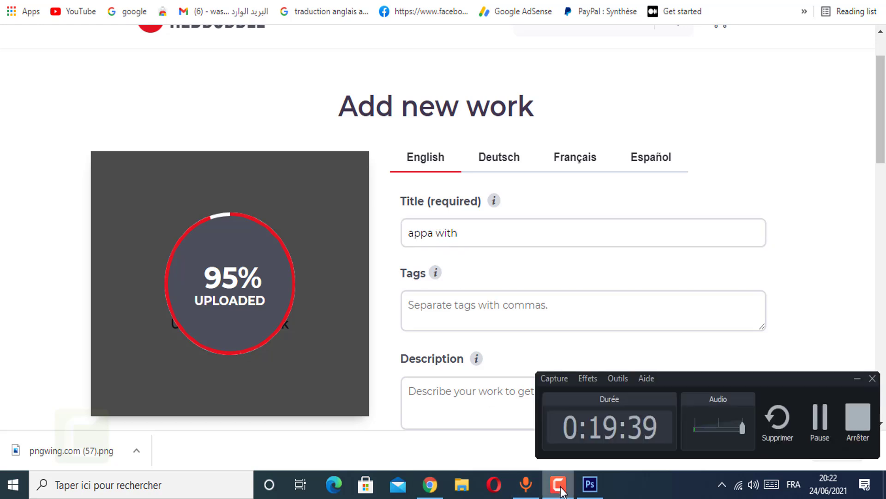
pyautogui.click(490, 232)
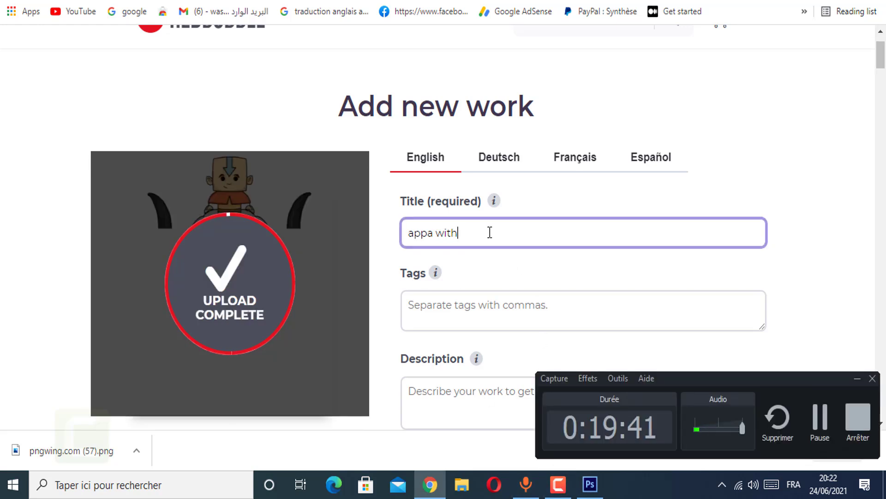
pyautogui.write('2021')
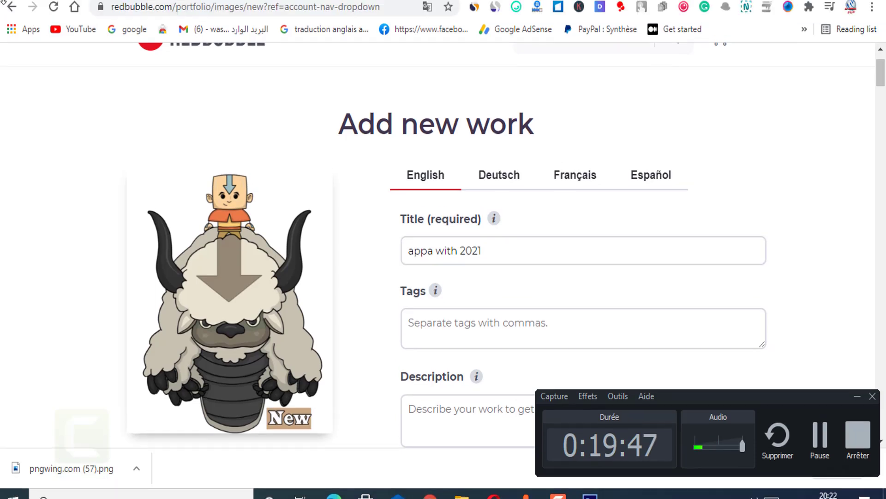
# Step: Generate tags for the keyword "appa with" in the Tag Generator extension and look through the suggested tags
pyautogui.click(620, 8)
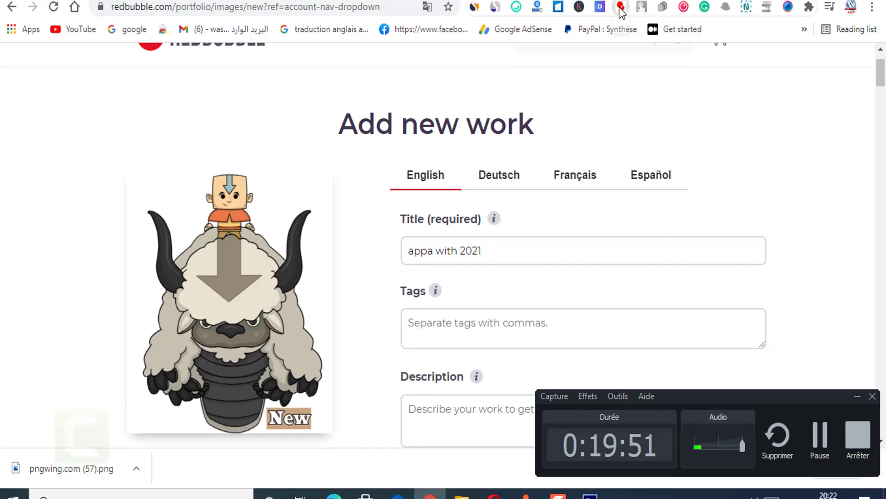
pyautogui.rightClick(456, 82)
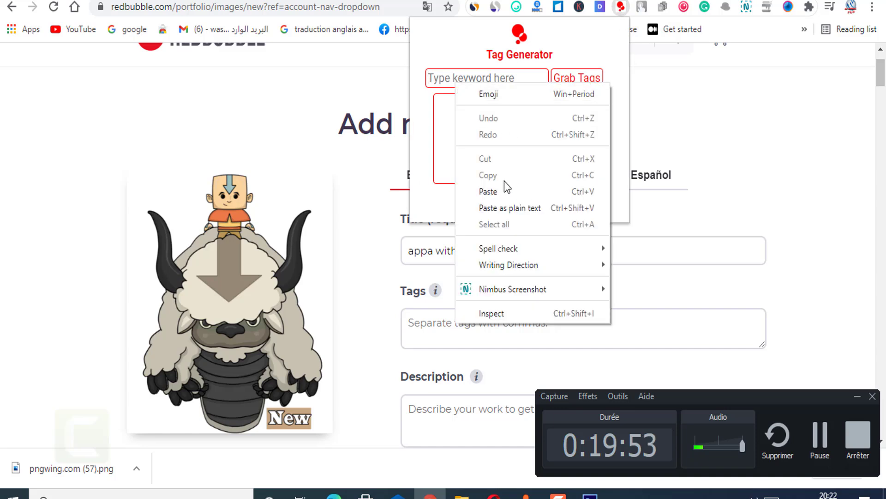
pyautogui.click(488, 191)
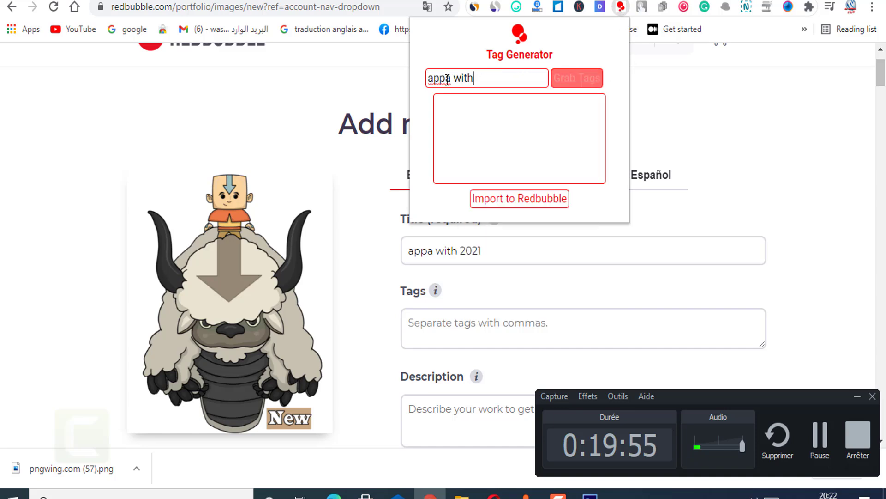
pyautogui.click(575, 79)
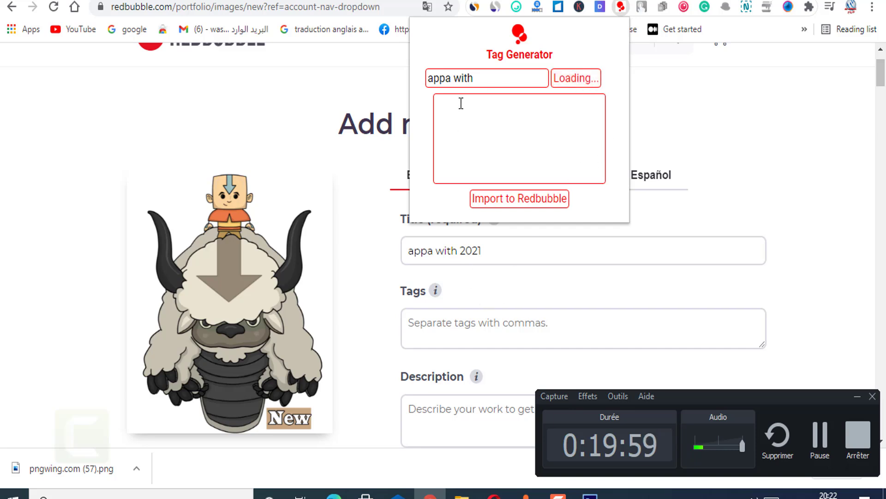
pyautogui.moveTo(436, 101); pyautogui.dragTo(617, 199)
pyautogui.click(483, 112)
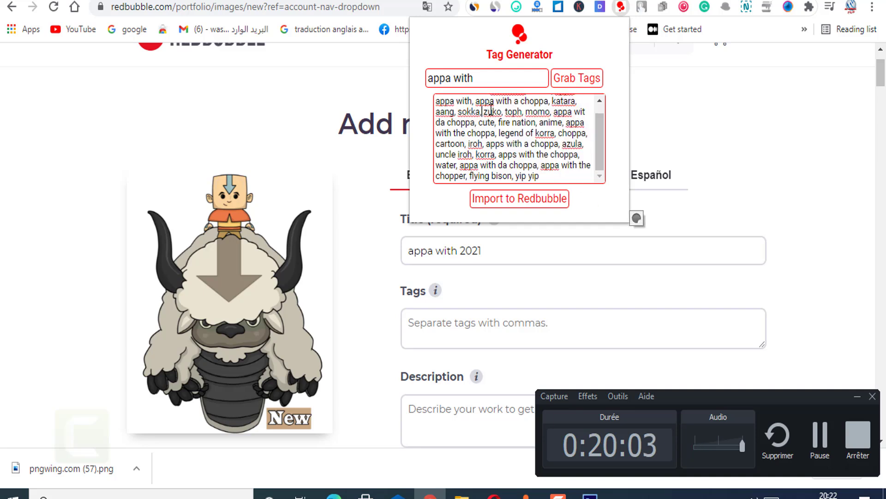
pyautogui.scroll(1, 508, 109)
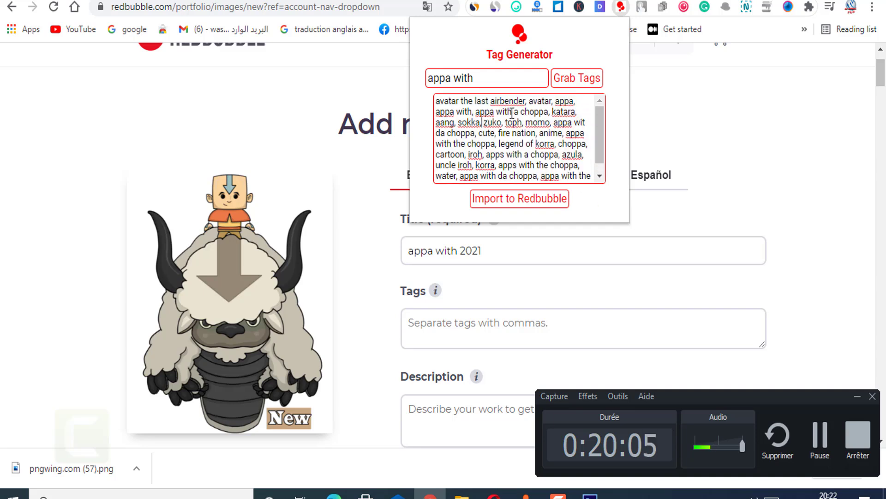
# Step: Copy "a choppa" from the generated tags and insert it before 2021, making the title "appa with a choppa 2021"
pyautogui.moveTo(514, 113); pyautogui.dragTo(548, 113)
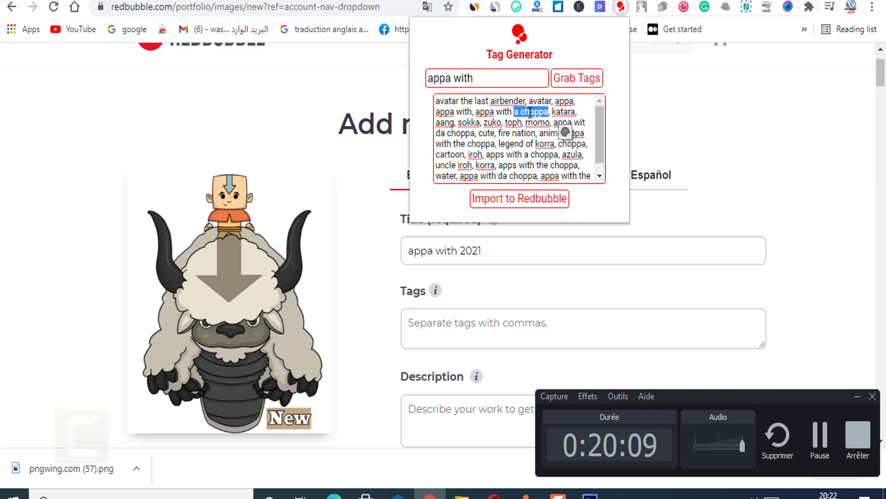
pyautogui.rightClick(565, 133)
pyautogui.click(555, 204)
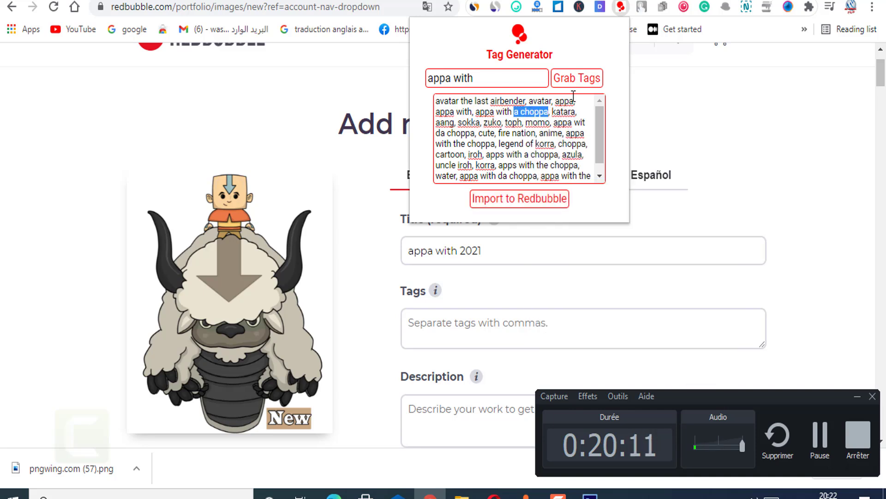
pyautogui.click(367, 75)
pyautogui.click(488, 250)
pyautogui.hotkey('ctrl', 'v')
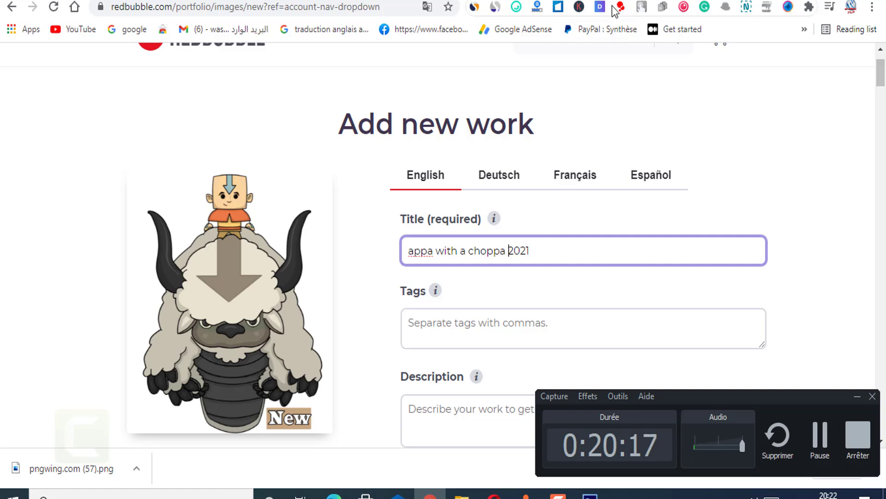
# Step: Look through the print-on-demand guide in Google Docs, then return to Redbubble's Add new work page
pyautogui.click(437, 324)
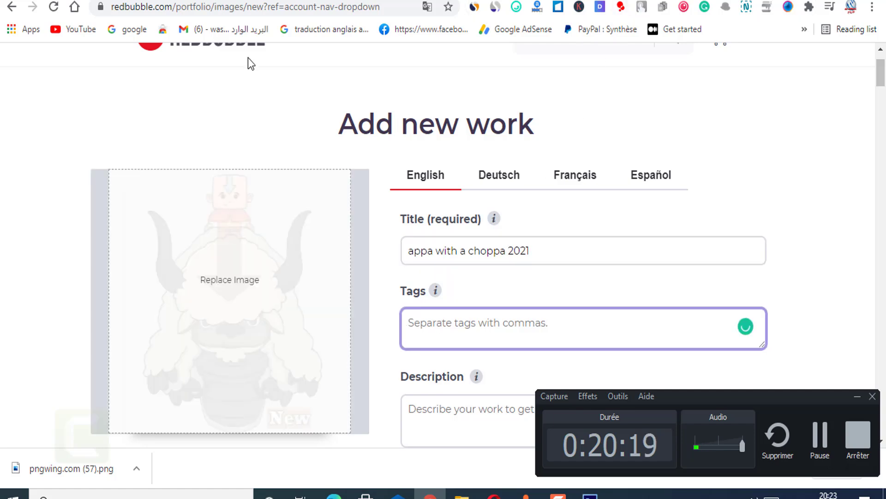
pyautogui.hotkey('ctrl', 'Tab')
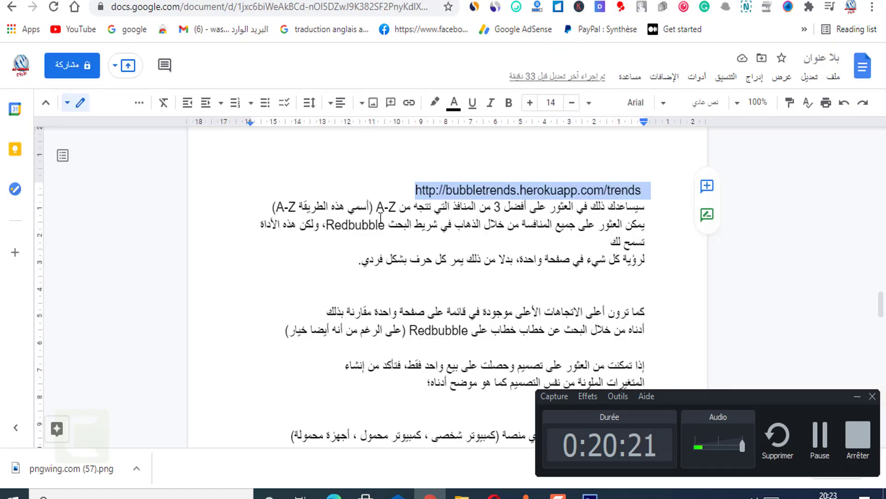
pyautogui.scroll(-1, 391, 296)
pyautogui.scroll(5, 393, 318)
pyautogui.scroll(10, 393, 319)
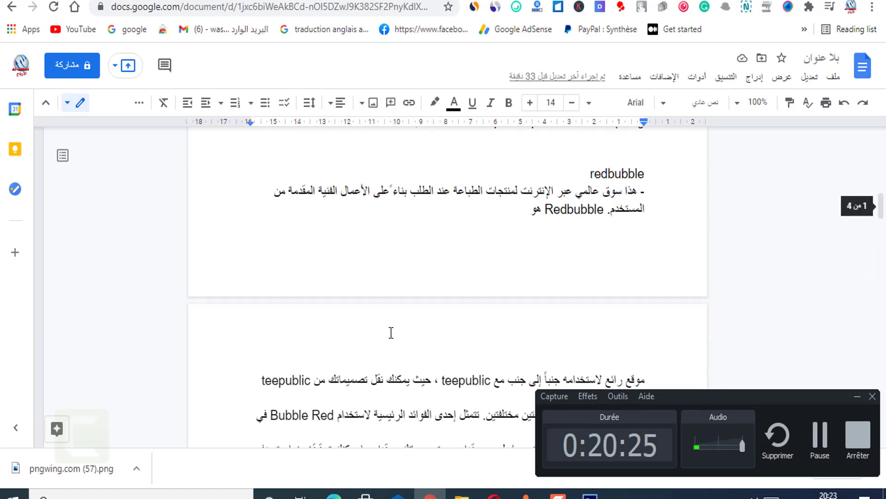
pyautogui.scroll(8, 391, 332)
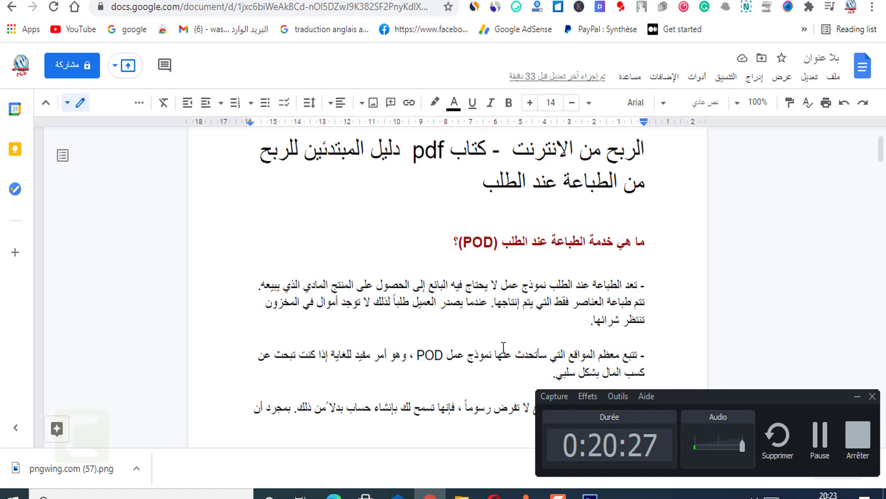
pyautogui.scroll(-4, 503, 350)
pyautogui.scroll(-2, 503, 350)
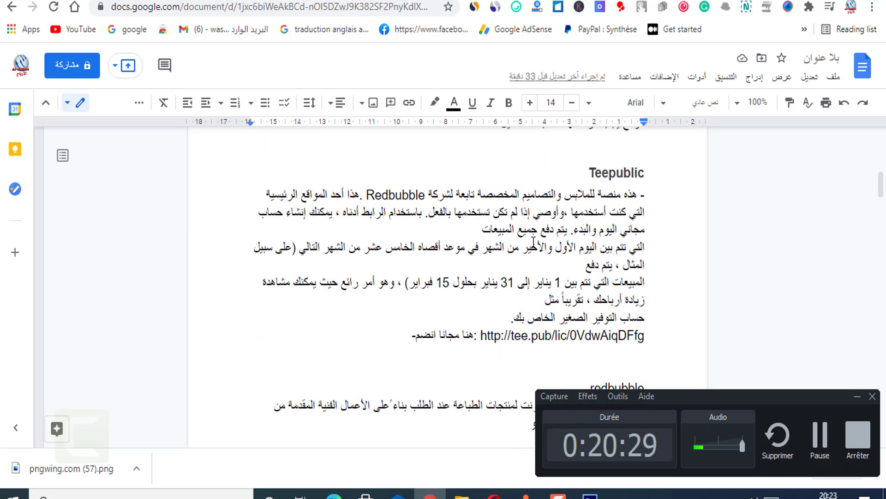
pyautogui.scroll(-12, 499, 311)
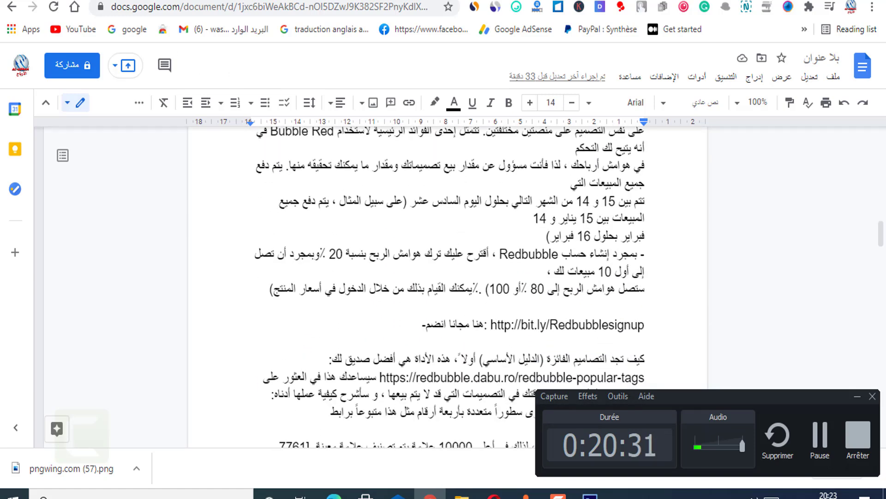
pyautogui.click(92, 1)
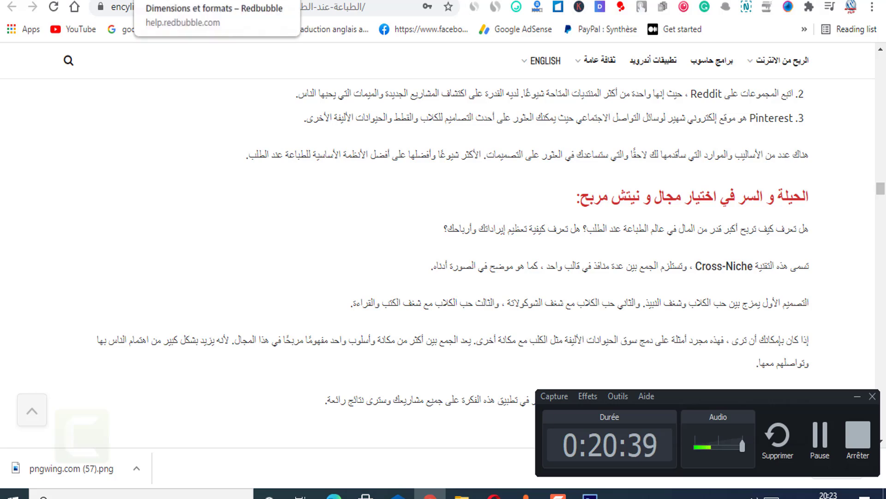
pyautogui.click(157, 1)
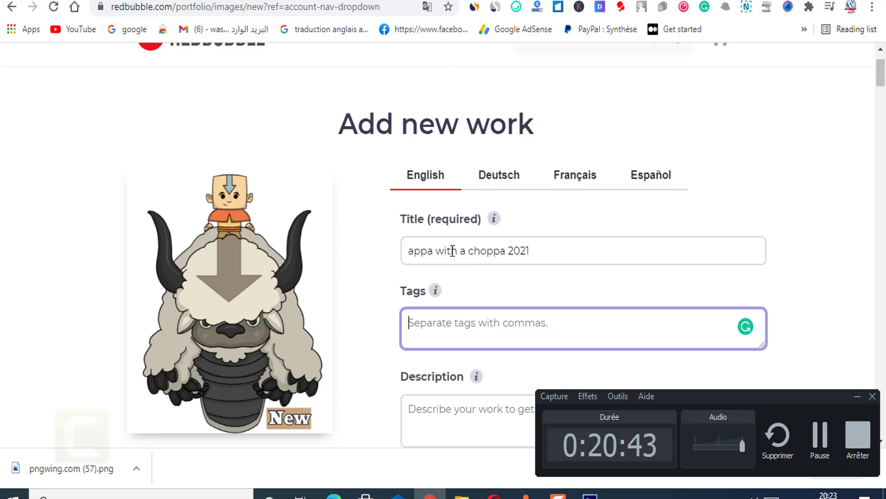
# Step: Copy "appa with" from the title and grab tags for it again in the Tag Generator extension
pyautogui.moveTo(460, 256); pyautogui.dragTo(404, 255)
pyautogui.rightClick(425, 249)
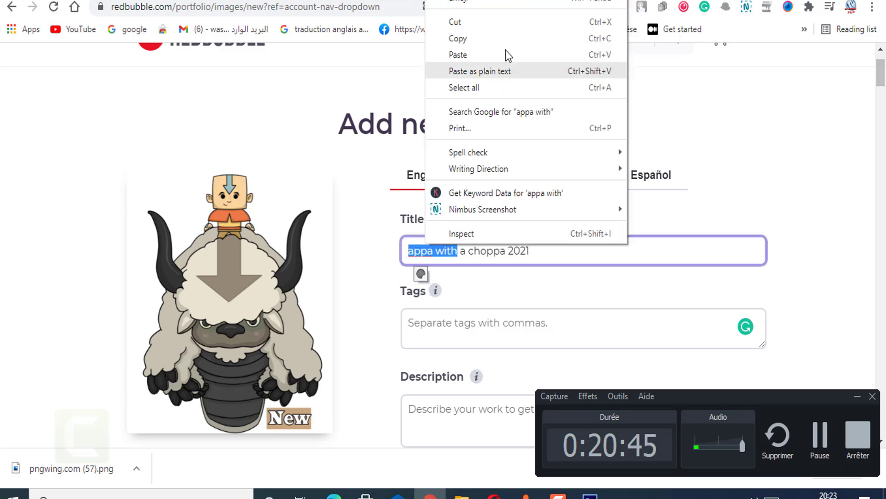
pyautogui.click(503, 38)
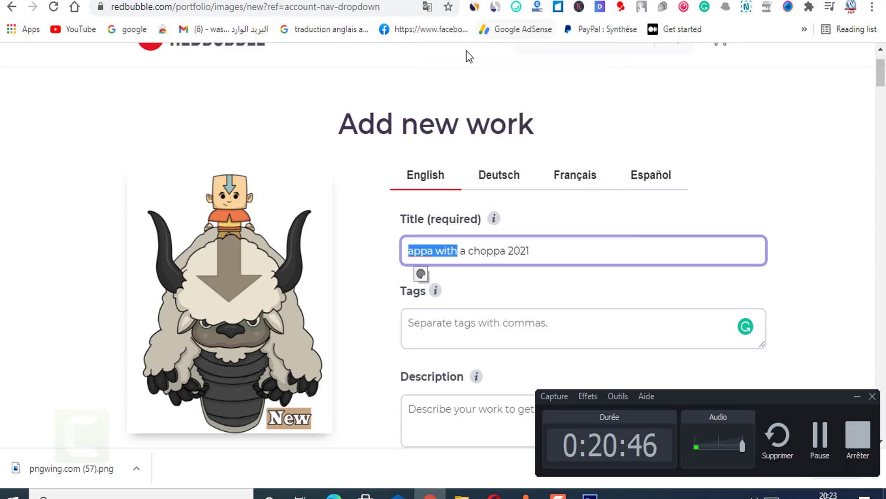
pyautogui.click(621, 7)
pyautogui.rightClick(490, 75)
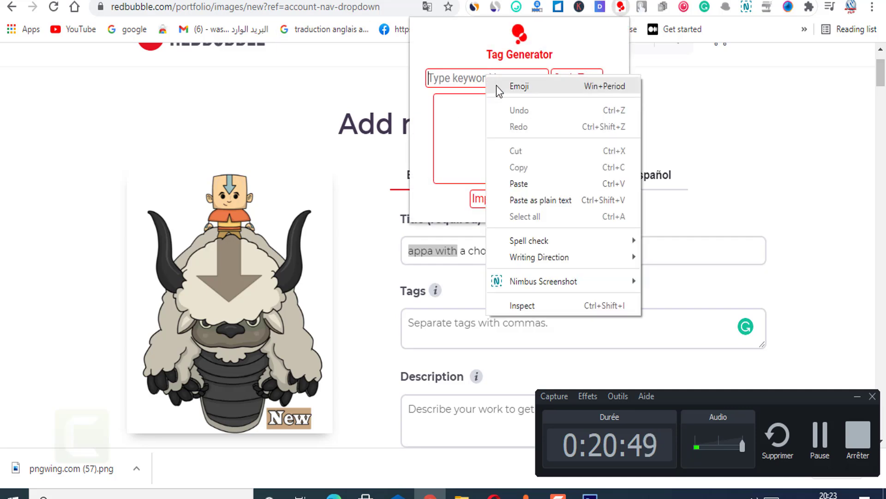
pyautogui.click(535, 182)
pyautogui.click(576, 82)
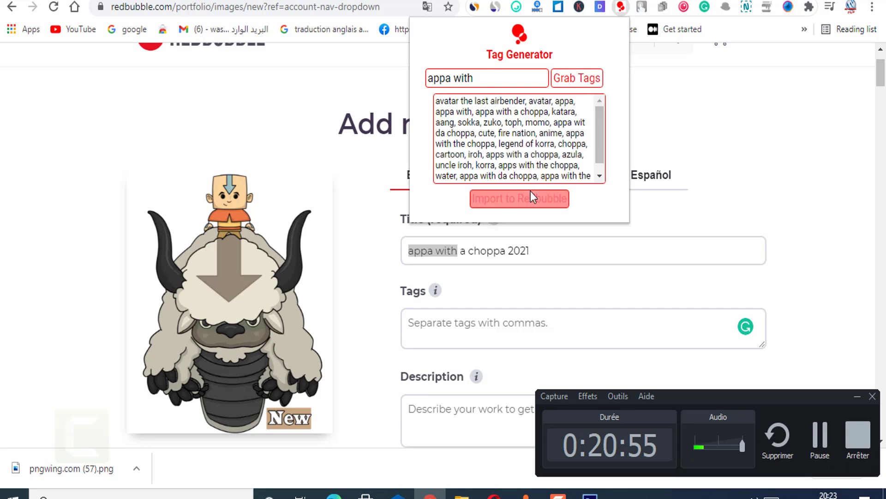
# Step: Copy the generated tags from "avatar the last airbender" through "apps with a choppa" and paste them as the work's tags
pyautogui.moveTo(435, 101); pyautogui.dragTo(560, 160)
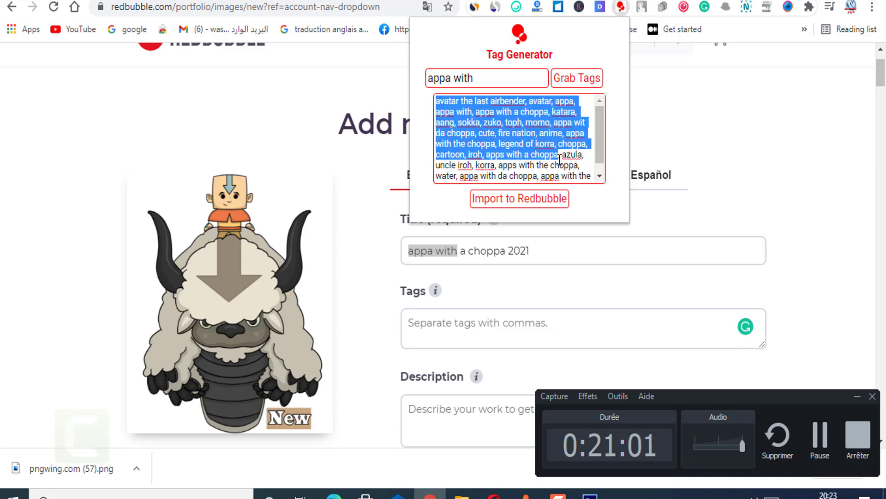
pyautogui.rightClick(538, 137)
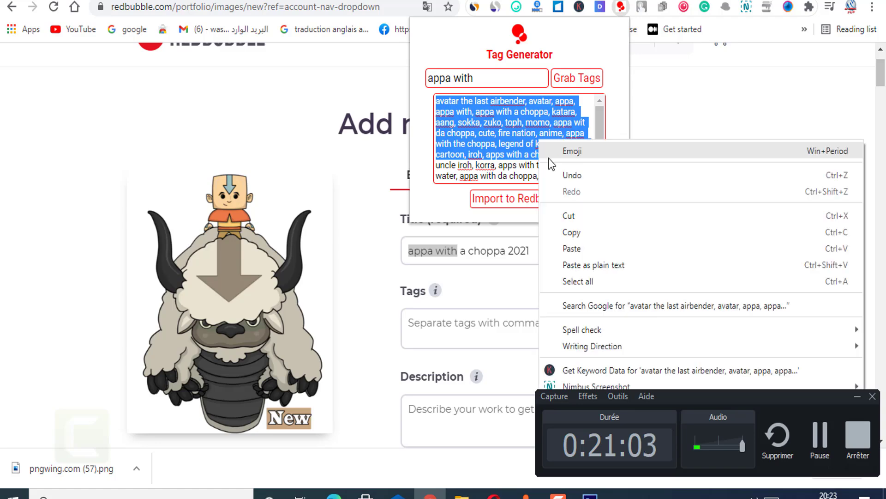
pyautogui.click(573, 235)
pyautogui.click(485, 262)
pyautogui.click(437, 320)
pyautogui.rightClick(437, 322)
pyautogui.click(496, 203)
# Step: Copy the full title "appa with a choppa 2021" and paste it as the work's description
pyautogui.scroll(-2, 568, 174)
pyautogui.moveTo(568, 174); pyautogui.dragTo(361, 184)
pyautogui.rightClick(503, 181)
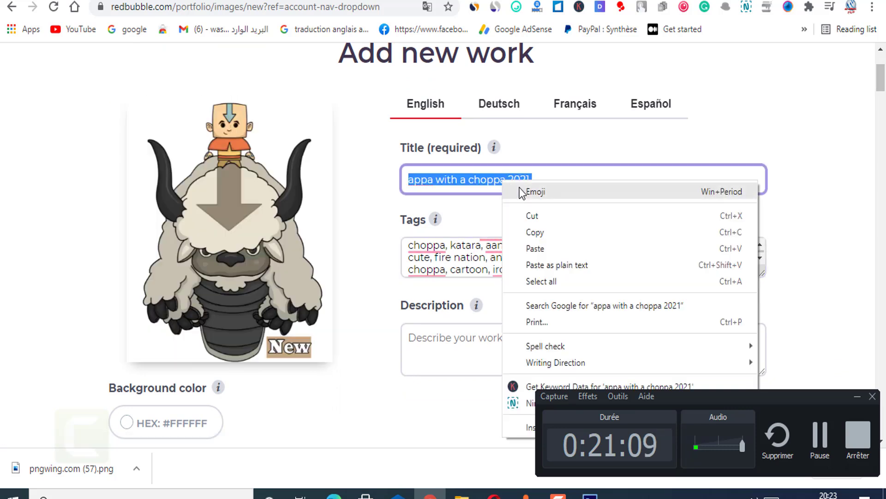
pyautogui.click(546, 235)
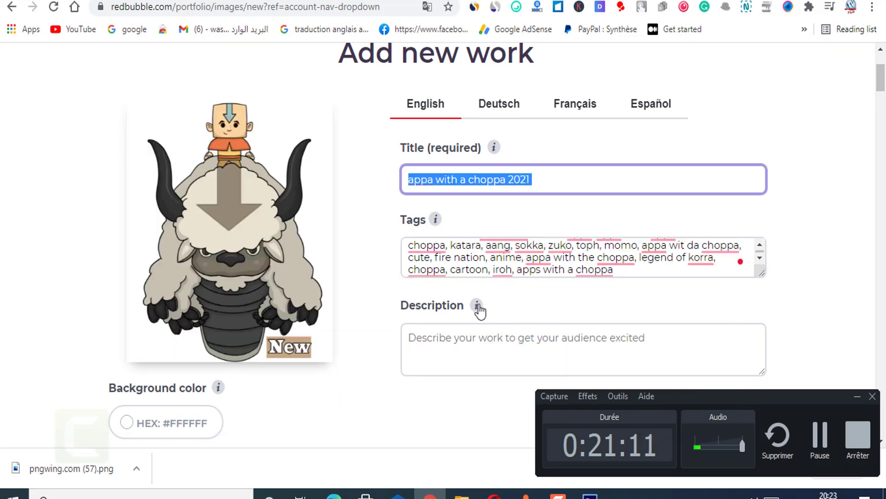
pyautogui.rightClick(458, 324)
pyautogui.click(489, 191)
# Step: Enable the Mini Skirts product for the new work
pyautogui.scroll(-8, 484, 270)
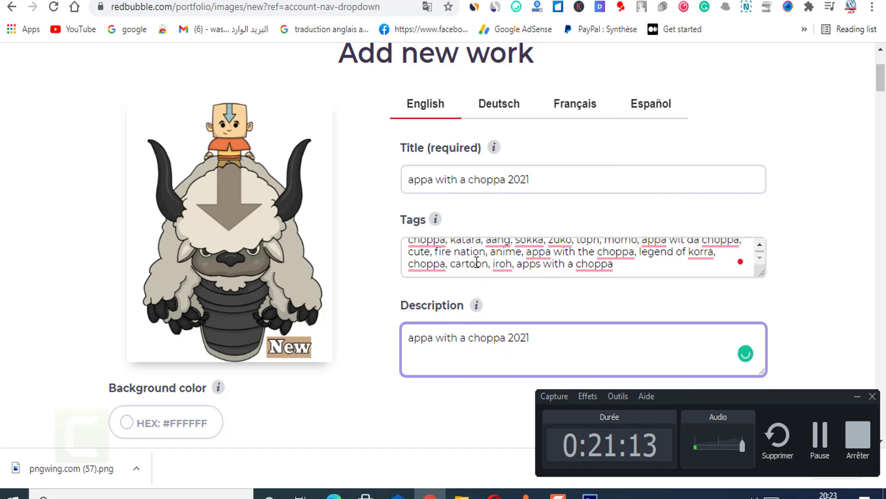
pyautogui.scroll(-3, 360, 293)
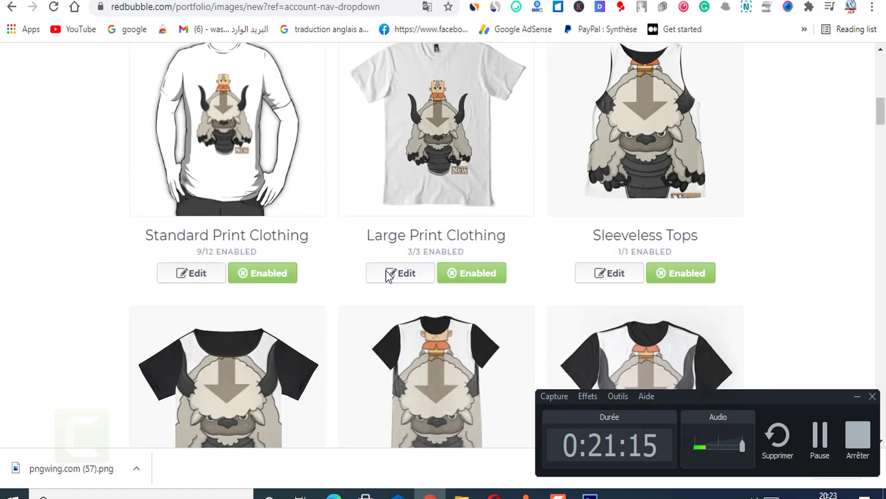
pyautogui.scroll(-15, 370, 277)
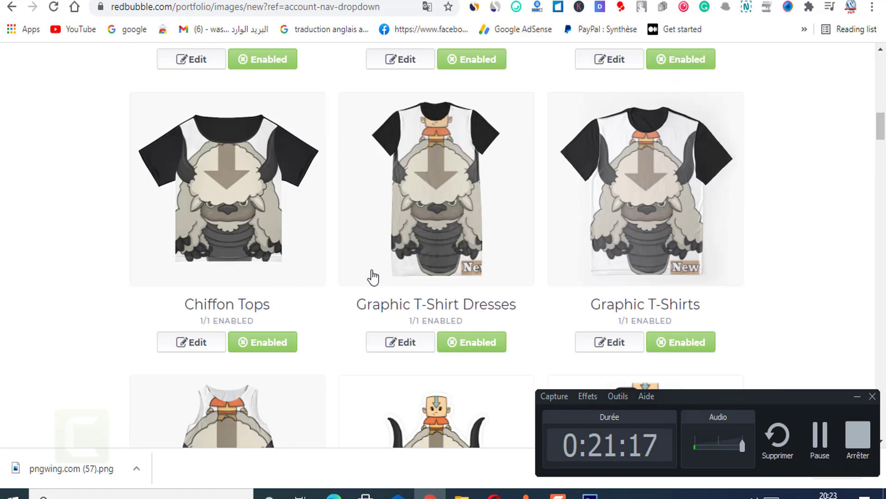
pyautogui.scroll(-13, 525, 280)
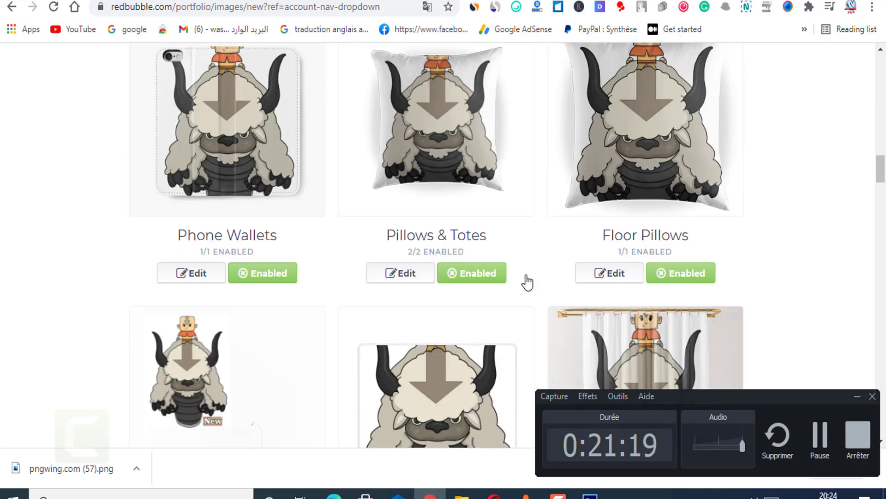
pyautogui.scroll(-2, 637, 267)
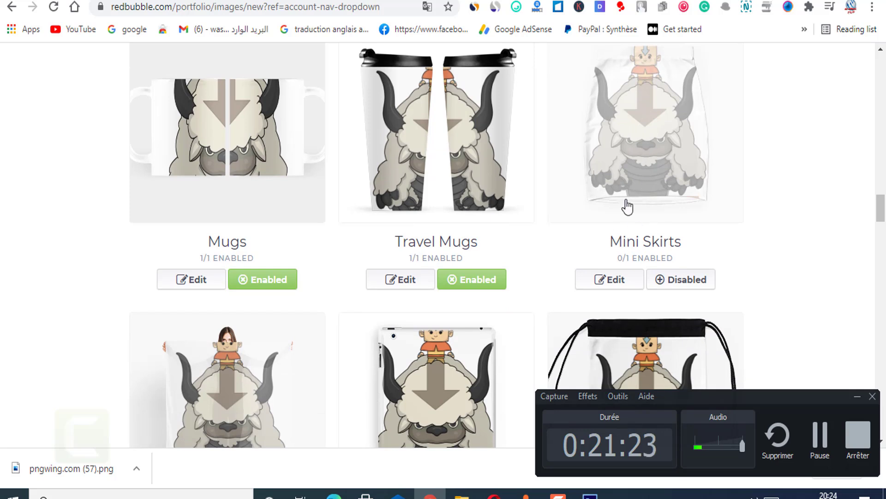
pyautogui.click(683, 280)
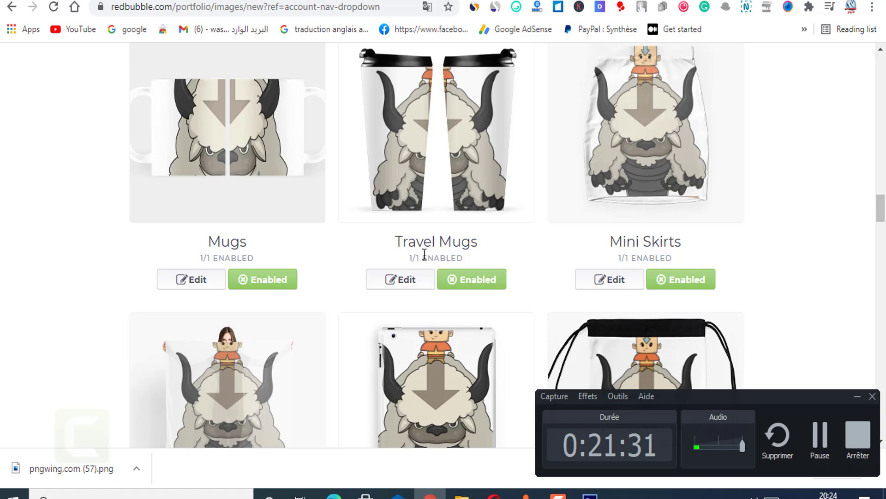
# Step: Enable the Throw Blankets & Tapestries products for the new work
pyautogui.scroll(-10, 415, 272)
pyautogui.scroll(-5, 498, 221)
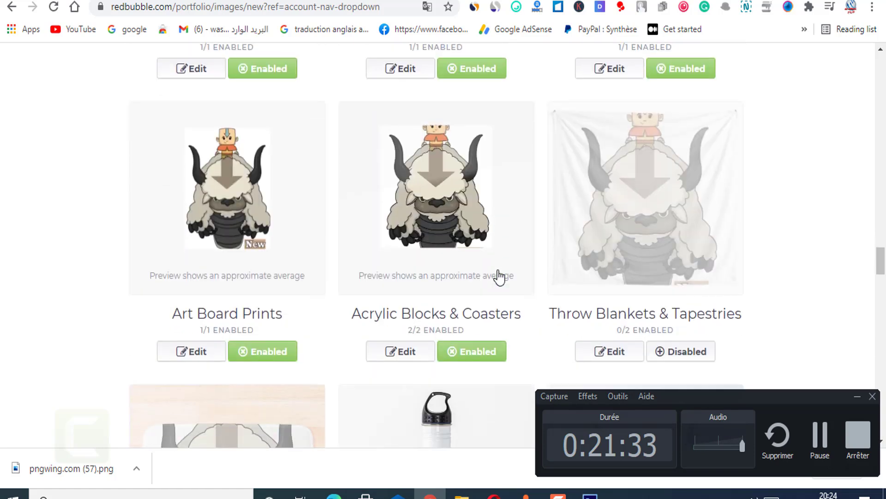
pyautogui.click(680, 343)
pyautogui.scroll(-7, 462, 258)
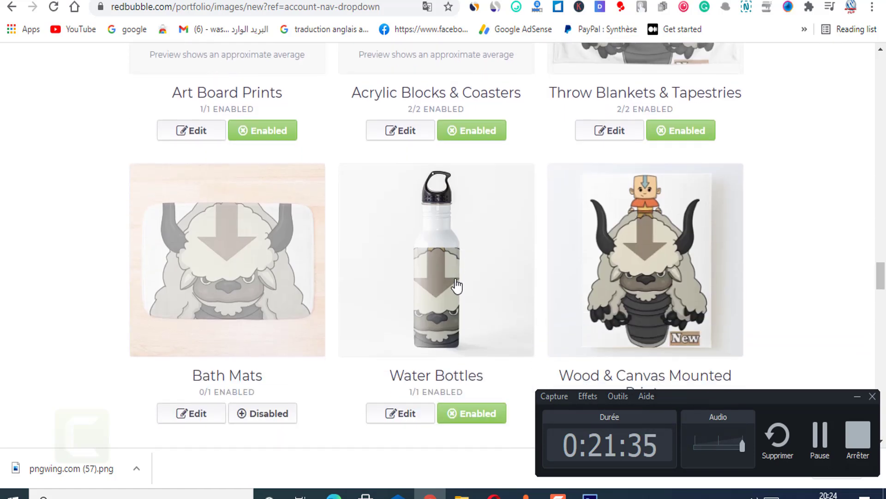
# Step: Open Throw Blankets & Tapestries for editing and scale its image to 66%
pyautogui.scroll(3, 443, 258)
pyautogui.scroll(4, 695, 206)
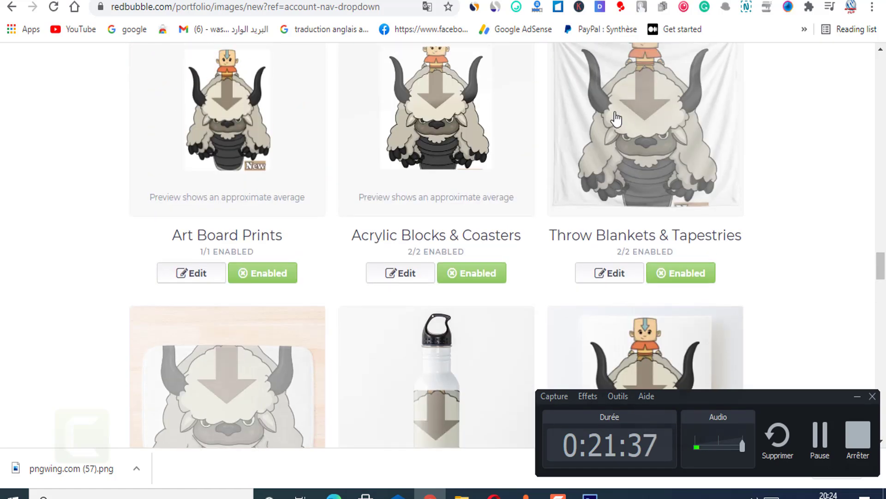
pyautogui.scroll(-1, 647, 89)
pyautogui.click(616, 273)
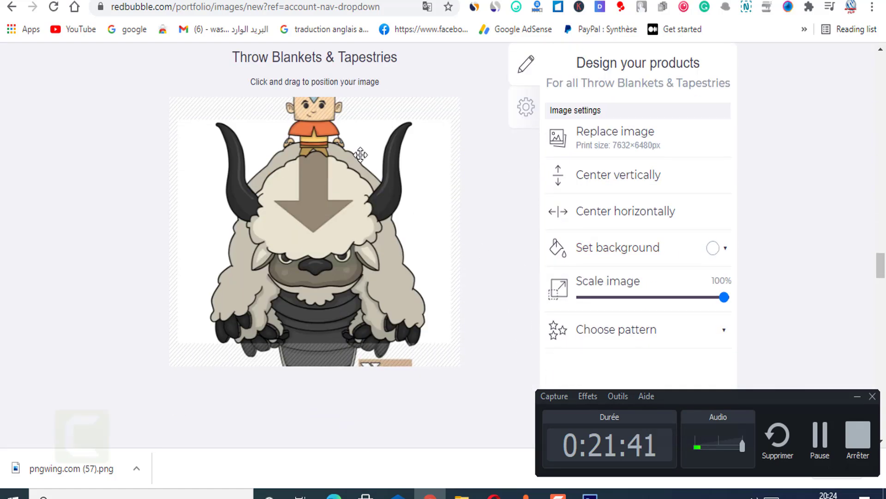
pyautogui.moveTo(724, 297); pyautogui.dragTo(676, 300)
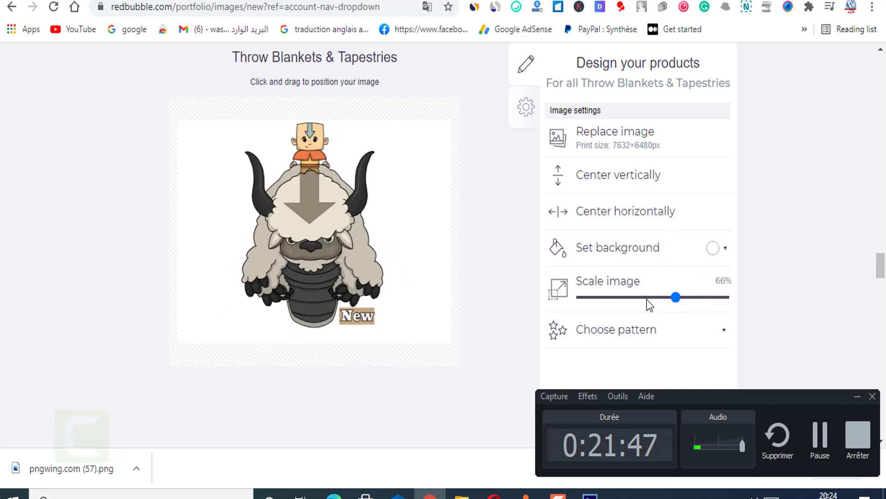
# Step: Try the regular grid and offset grid patterns on the Throw Blankets & Tapestries image, and set it back to no pattern
pyautogui.scroll(-3, 715, 321)
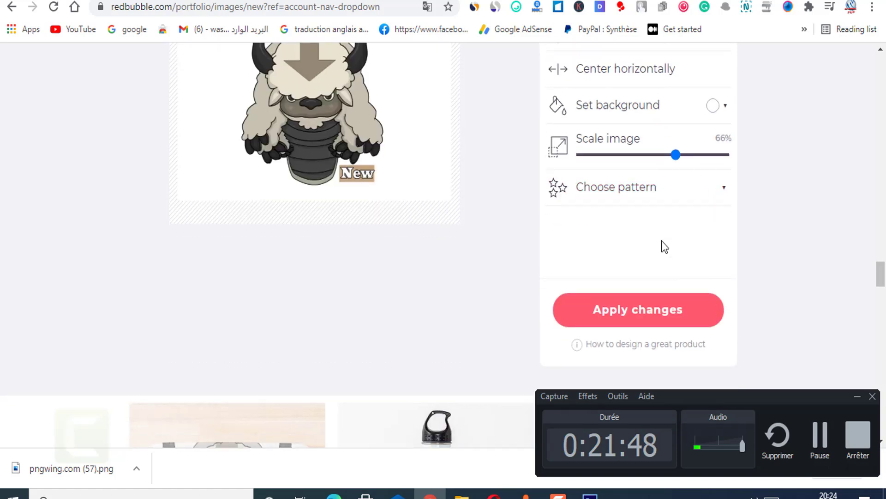
pyautogui.click(697, 187)
pyautogui.click(682, 214)
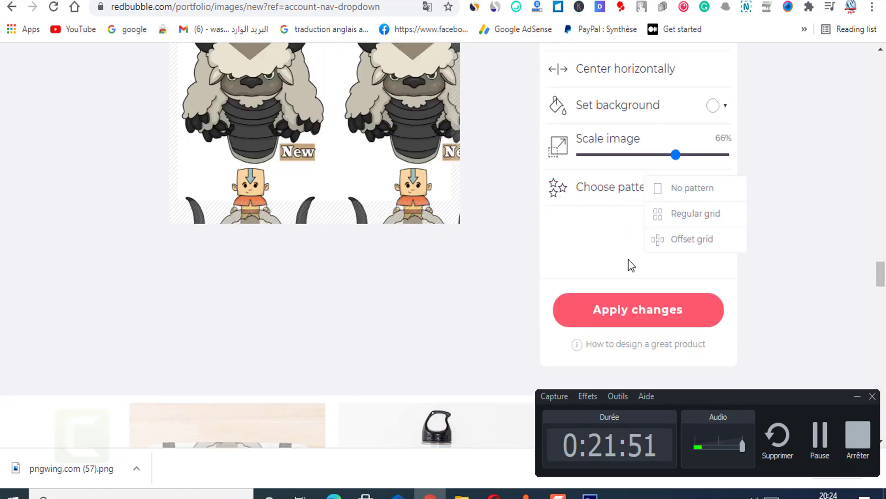
pyautogui.scroll(2, 652, 289)
pyautogui.click(675, 305)
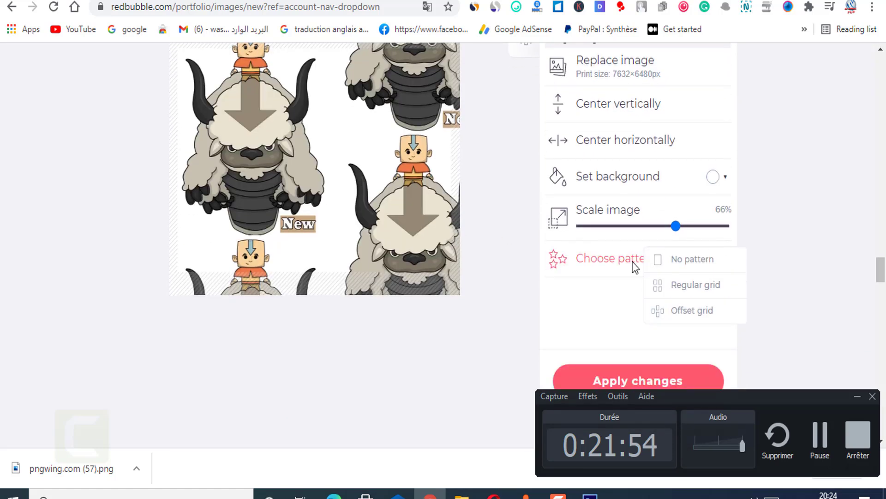
pyautogui.click(689, 264)
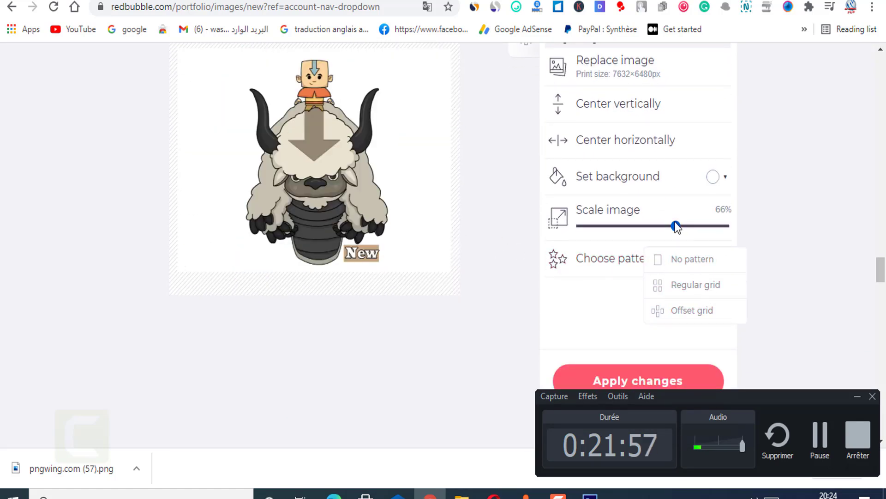
# Step: Enable the Masks and Jigsaw Puzzles products
pyautogui.scroll(-12, 642, 245)
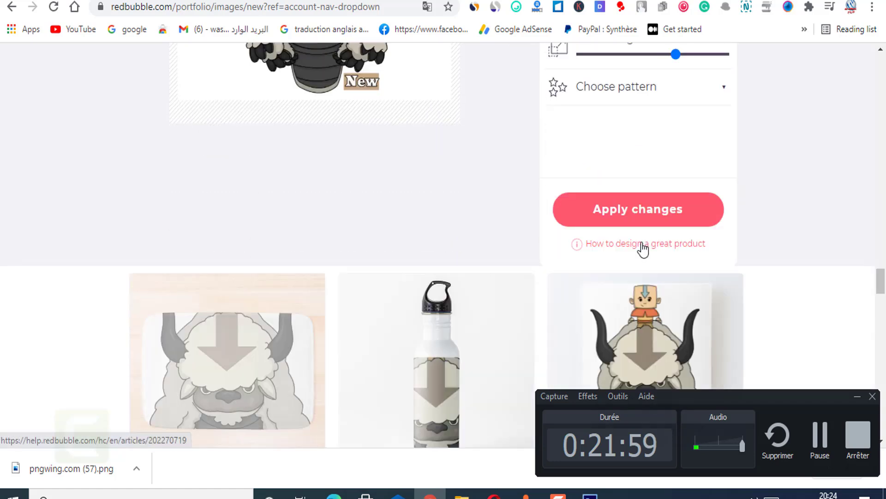
pyautogui.scroll(-2, 637, 306)
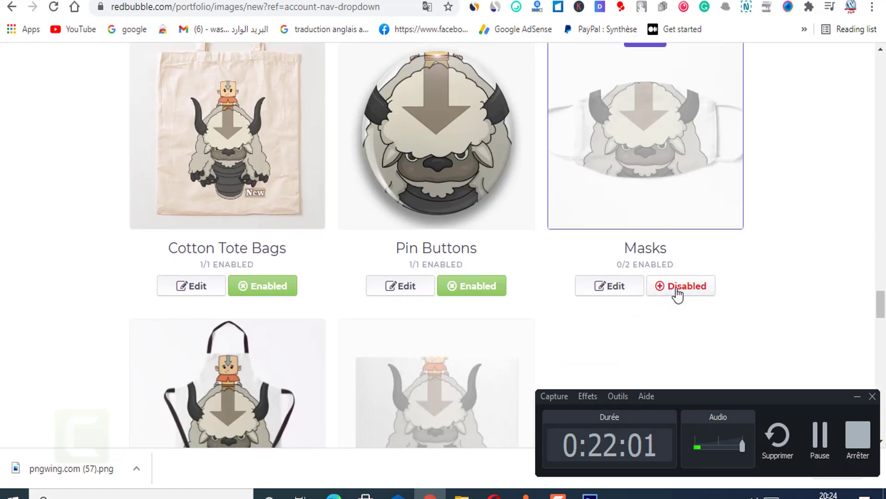
pyautogui.click(678, 285)
pyautogui.scroll(-6, 316, 303)
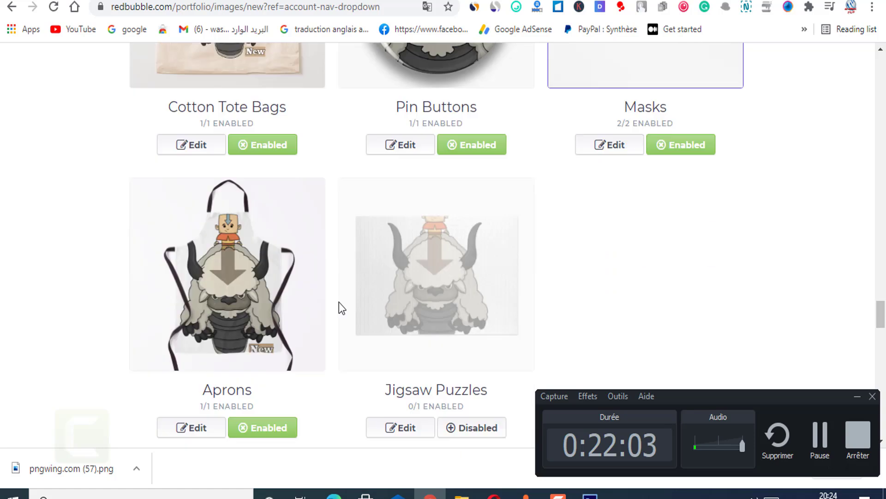
pyautogui.click(462, 288)
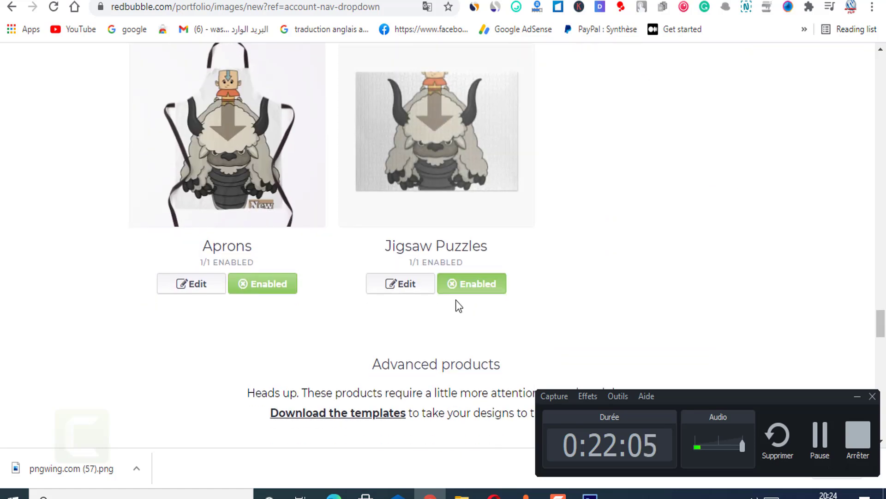
# Step: Enable the advanced products, including Leggings and Duffle Bags
pyautogui.scroll(-10, 446, 321)
pyautogui.click(282, 215)
pyautogui.scroll(-6, 286, 216)
pyautogui.click(290, 214)
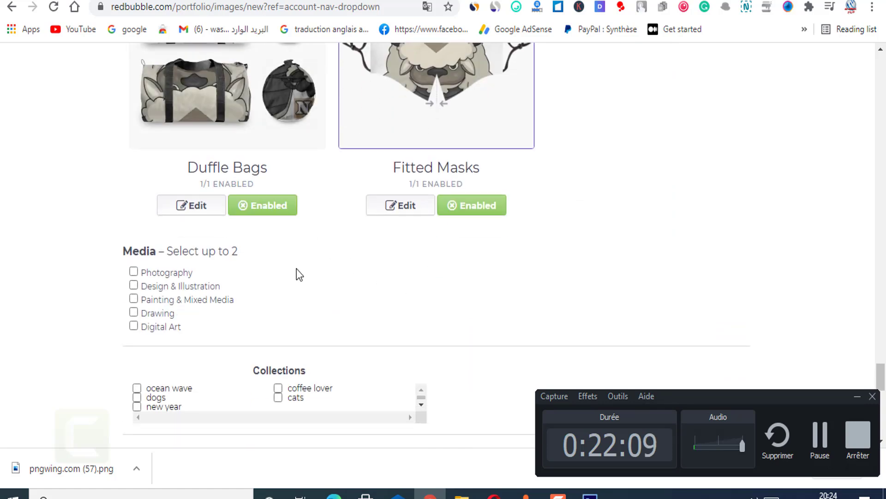
# Step: Select Photography and Design & Illustration as the work's media
pyautogui.scroll(-2, 170, 253)
pyautogui.scroll(-1, 174, 332)
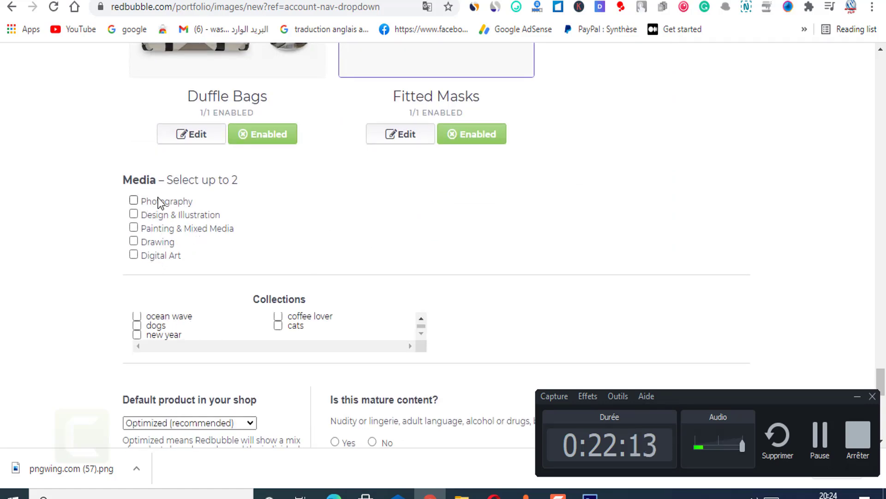
pyautogui.click(133, 200)
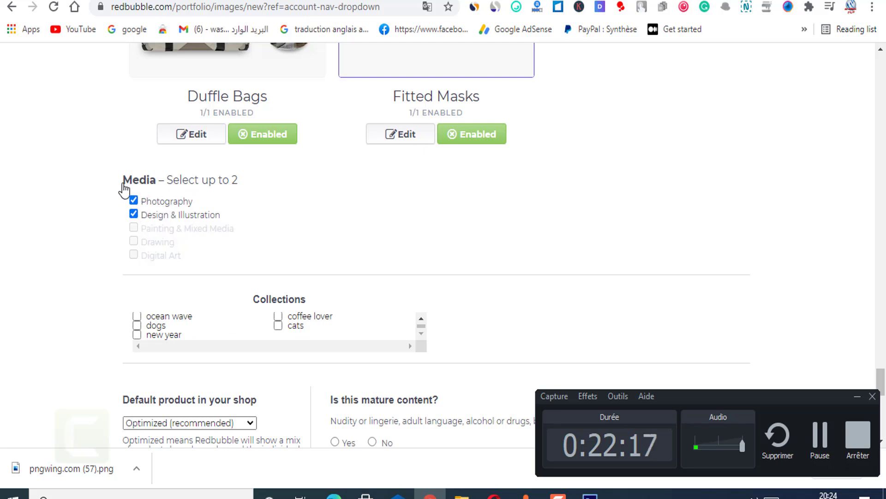
# Step: Add the work to the new year collection
pyautogui.scroll(-3, 304, 282)
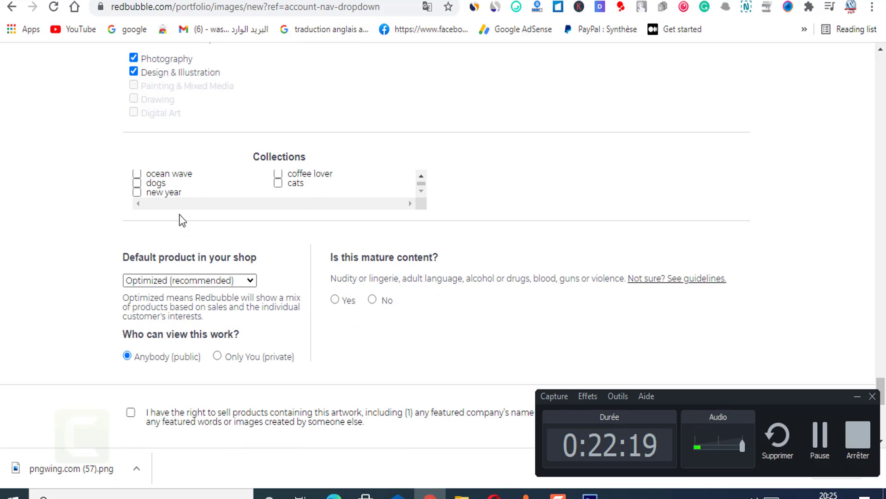
pyautogui.scroll(2, 259, 197)
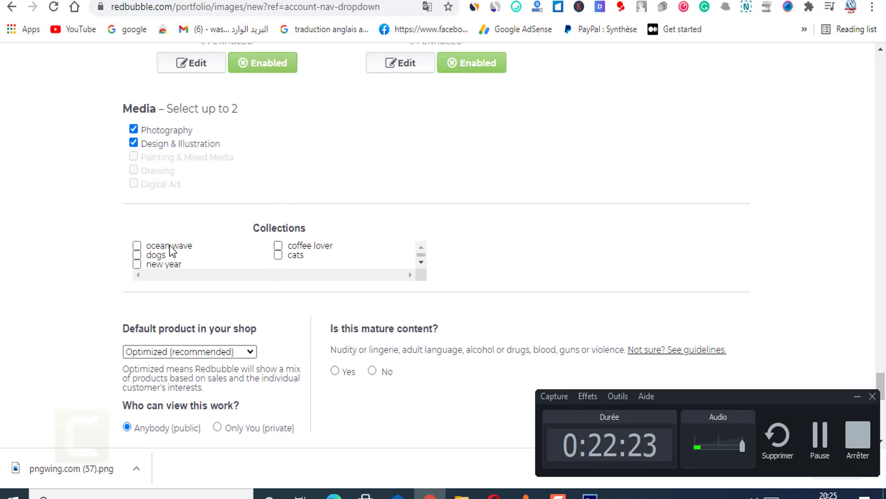
pyautogui.scroll(-1, 170, 267)
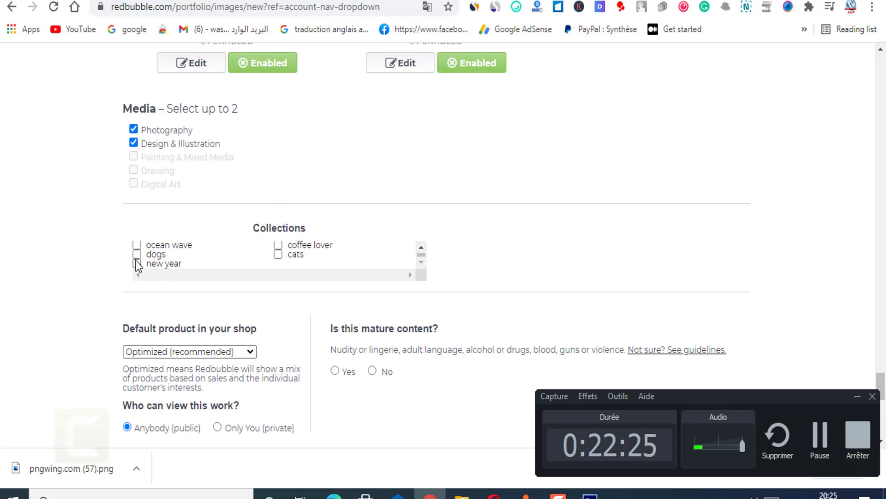
pyautogui.scroll(-3, 270, 267)
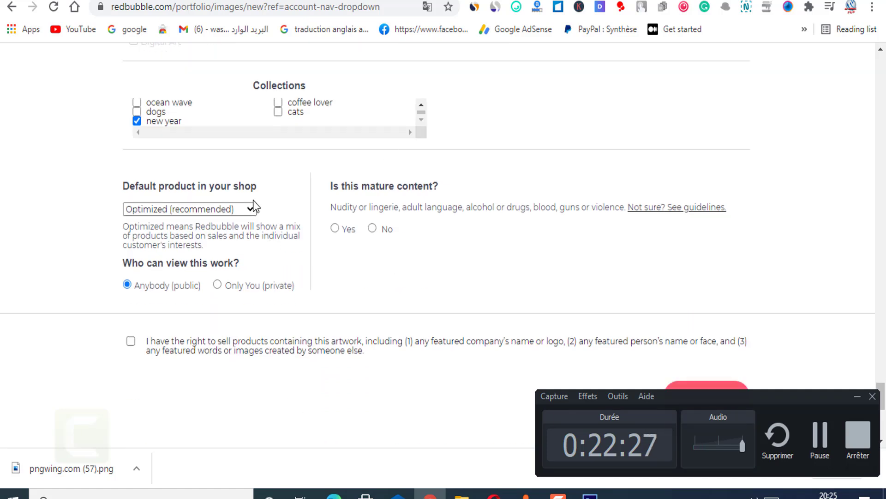
# Step: Check the choices for the shop's default product and keep Optimized (recommended)
pyautogui.moveTo(125, 185); pyautogui.dragTo(240, 212)
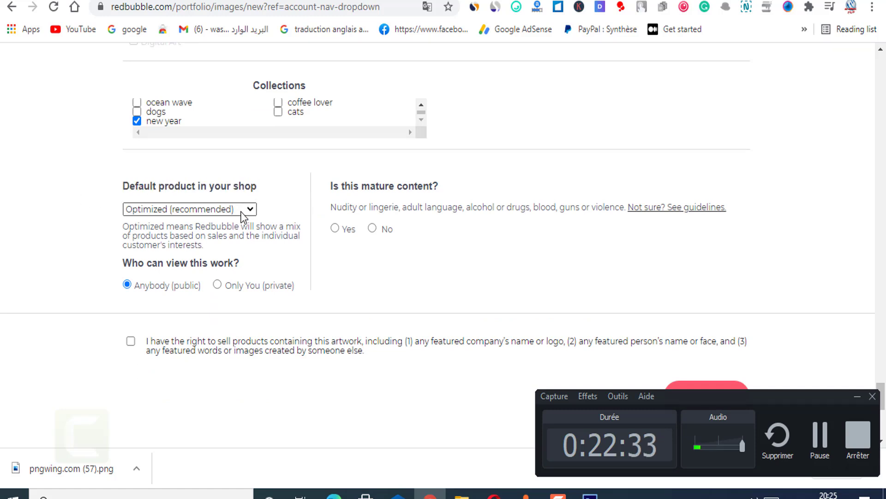
pyautogui.click(244, 211)
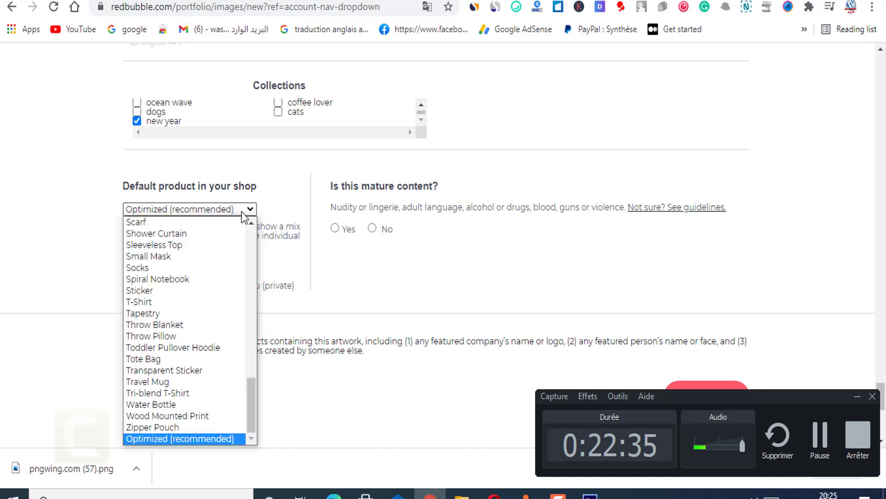
pyautogui.click(147, 210)
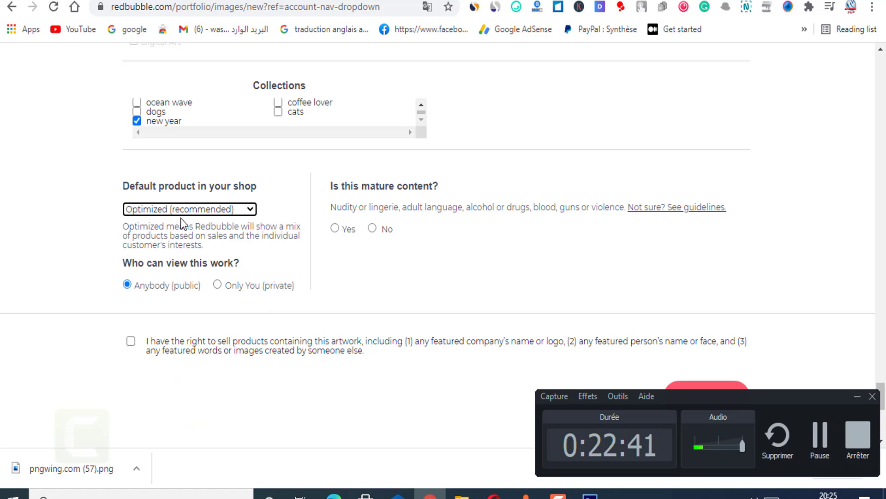
# Step: Mark the work as not containing mature content and try to save it
pyautogui.scroll(9, 270, 263)
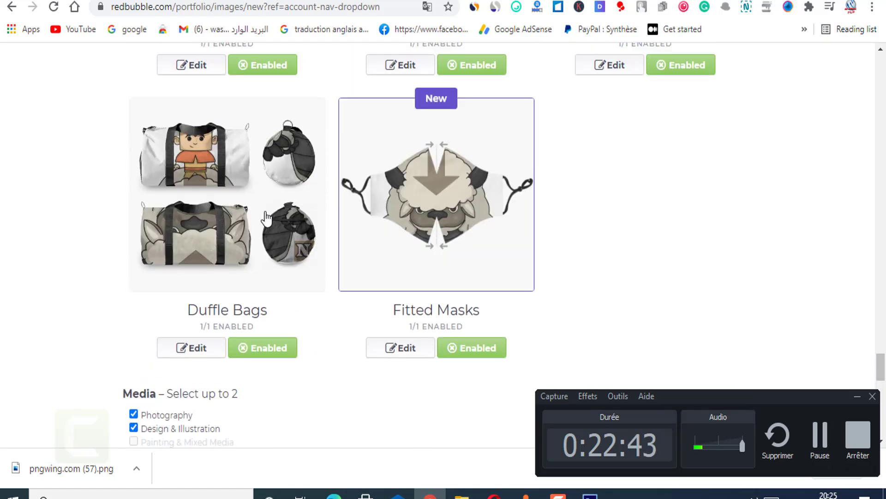
pyautogui.scroll(4, 332, 231)
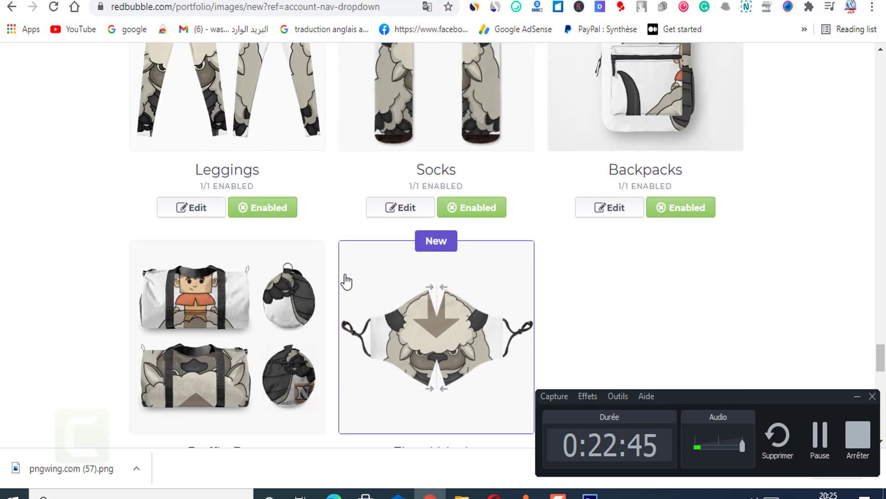
pyautogui.scroll(2, 425, 176)
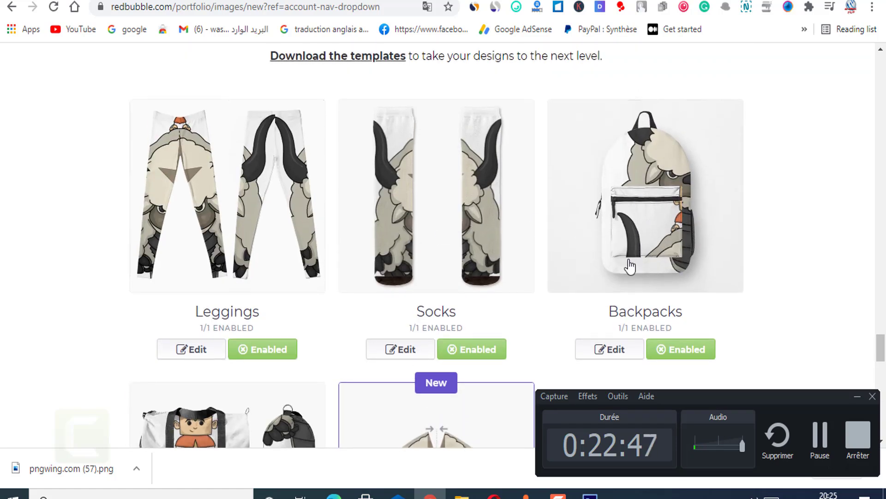
pyautogui.scroll(-3, 453, 314)
pyautogui.scroll(-15, 446, 314)
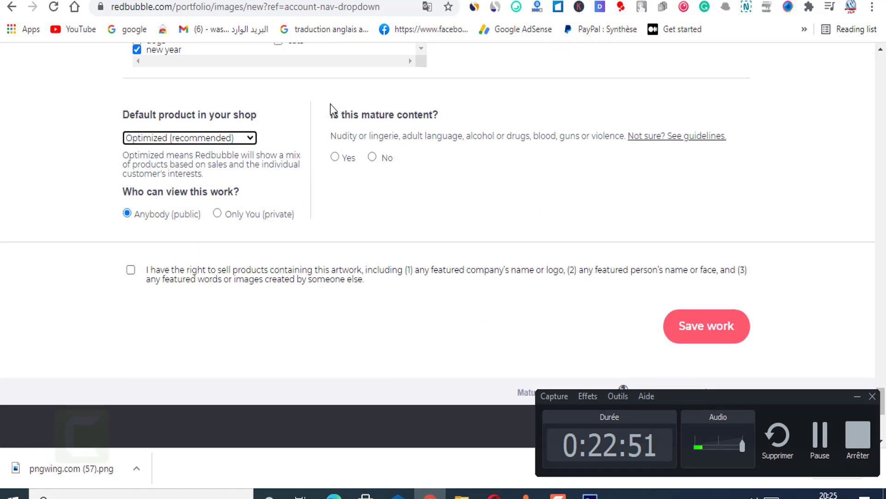
pyautogui.click(370, 157)
pyautogui.click(373, 157)
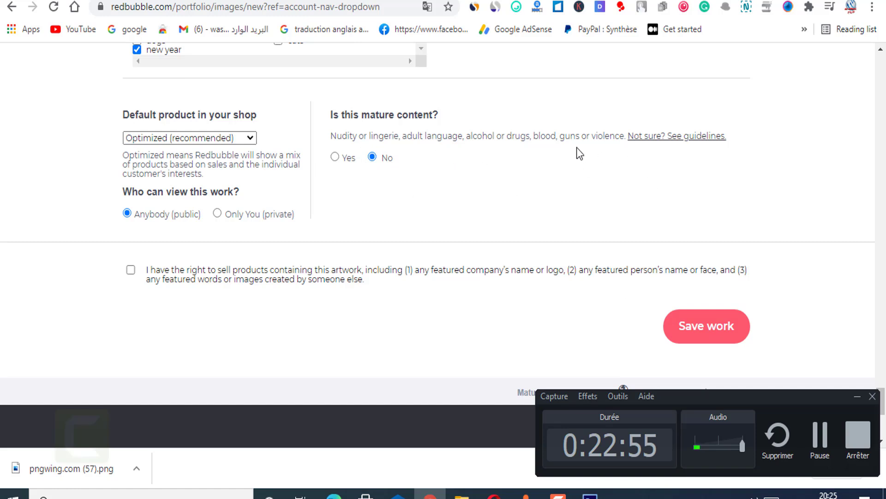
pyautogui.click(681, 342)
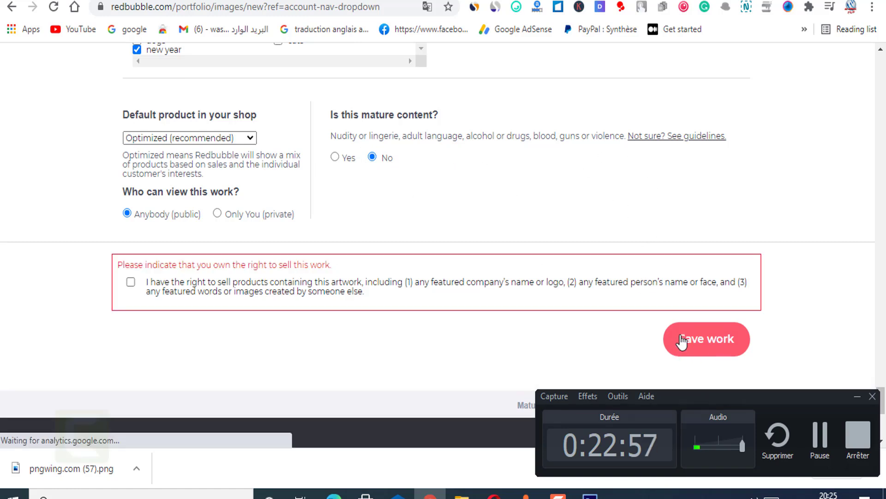
# Step: Confirm the right to sell products containing this artwork and save the work
pyautogui.click(130, 282)
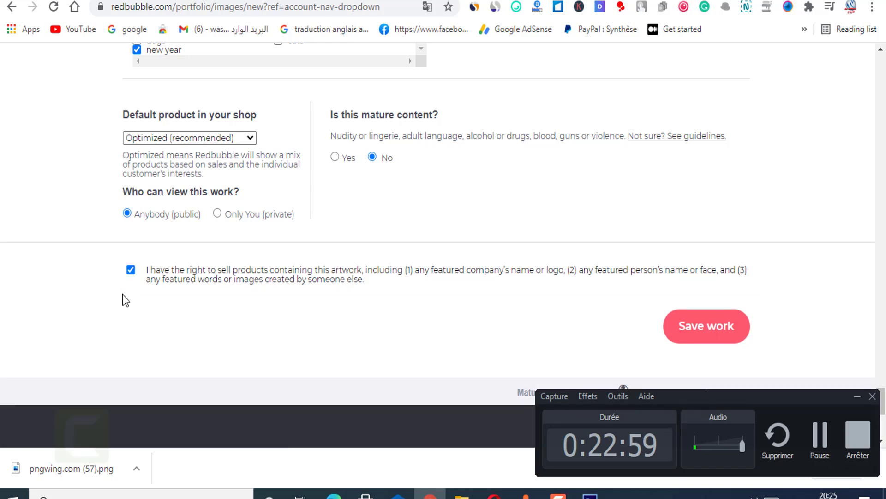
pyautogui.click(687, 331)
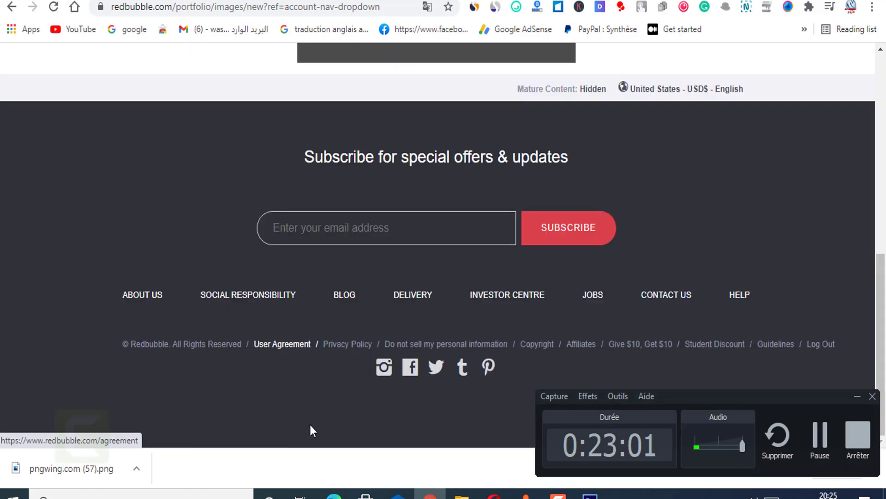
pyautogui.scroll(6, 461, 197)
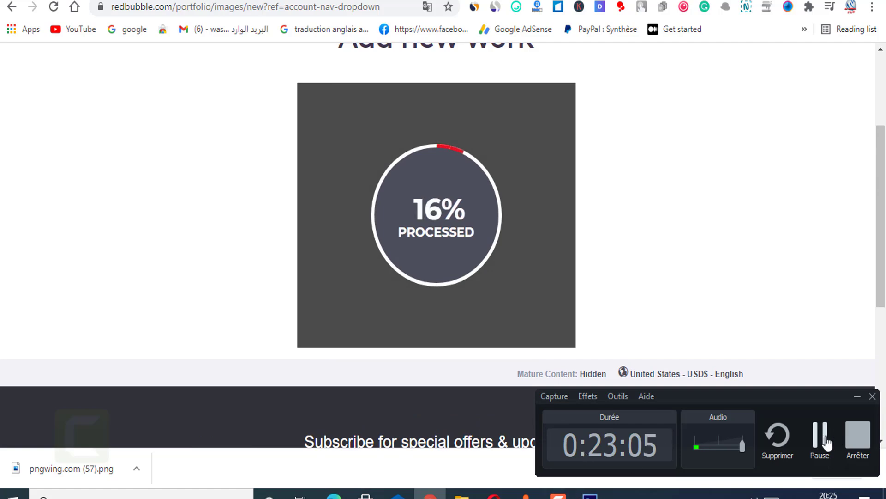
pyautogui.scroll(-3, 614, 445)
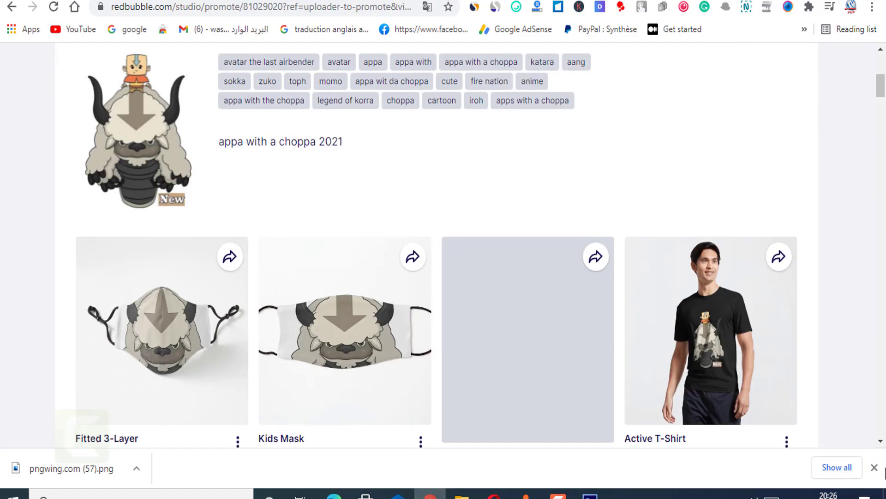
# Step: Close the downloads bar and review the title and tags of the published "appa with a choppa 2021" design
pyautogui.click(875, 467)
pyautogui.scroll(3, 389, 290)
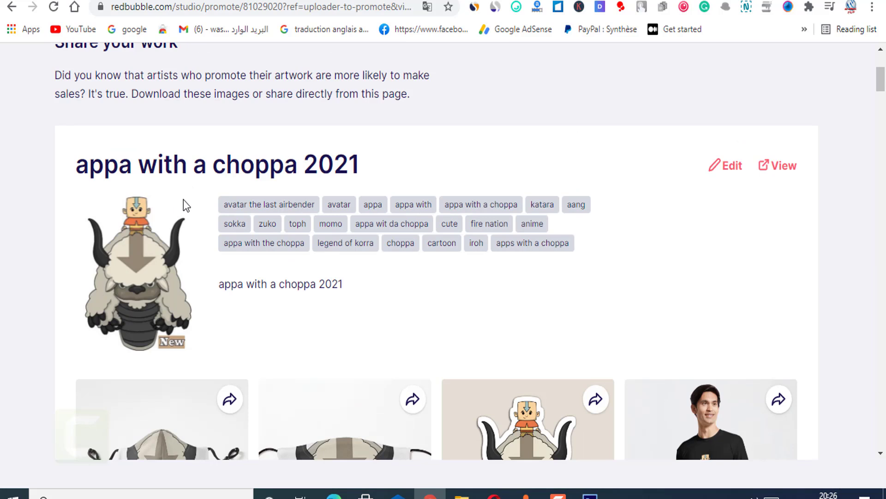
pyautogui.moveTo(573, 245); pyautogui.dragTo(235, 194)
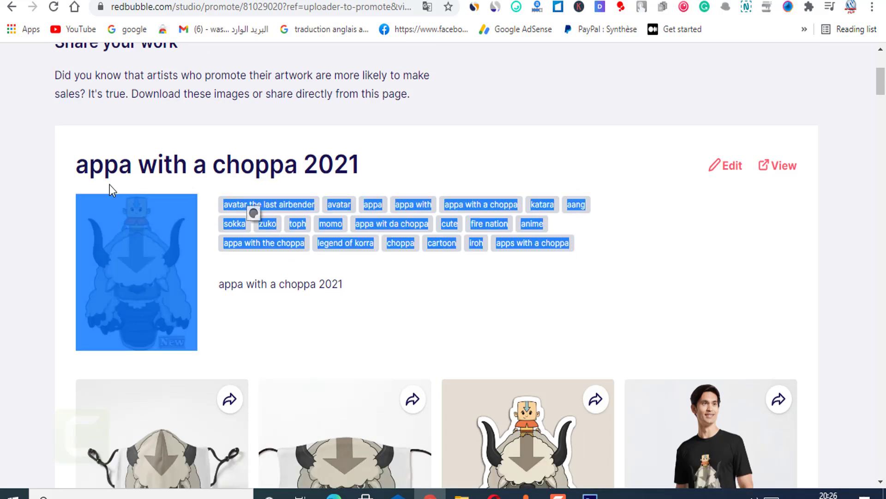
pyautogui.click(82, 151)
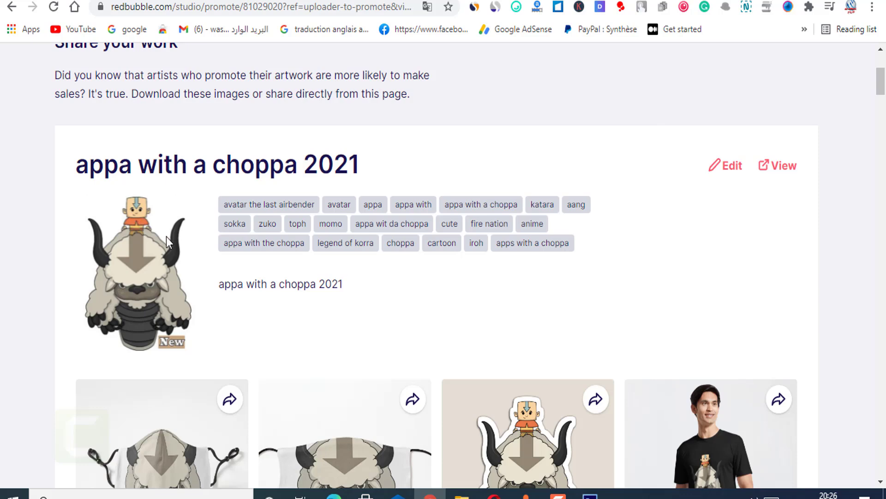
pyautogui.moveTo(131, 166); pyautogui.dragTo(391, 168)
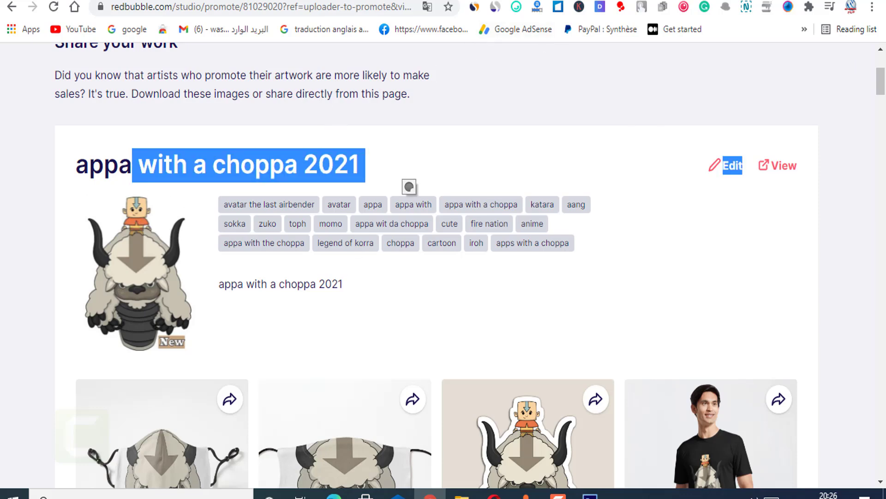
# Step: Switch to BubbleTrends and examine the date chosen for the trending keywords
pyautogui.click(461, 0)
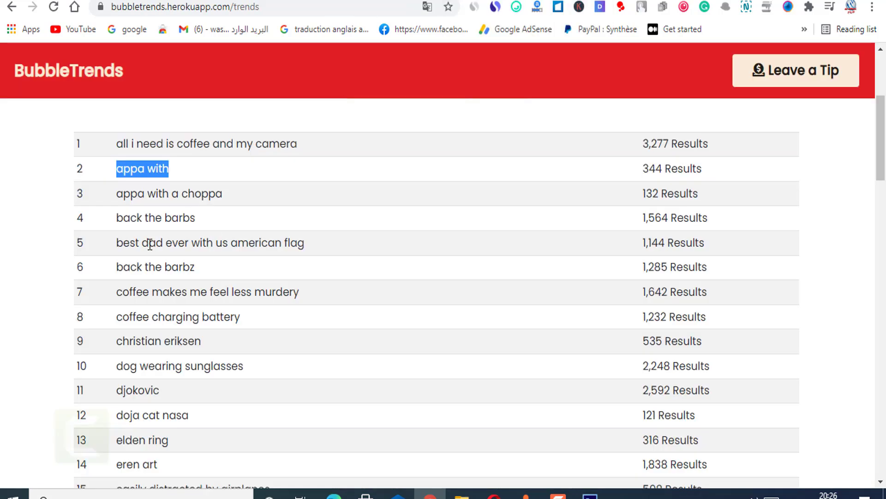
pyautogui.scroll(5, 155, 225)
pyautogui.scroll(-2, 372, 300)
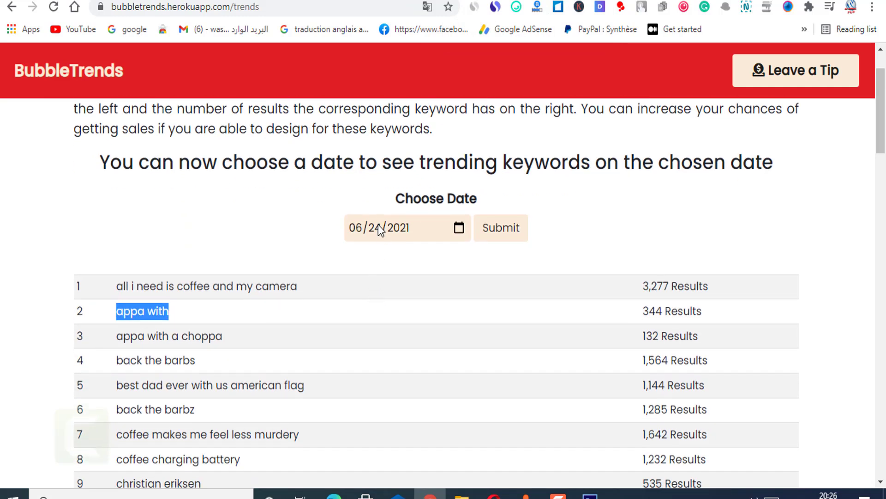
pyautogui.click(362, 229)
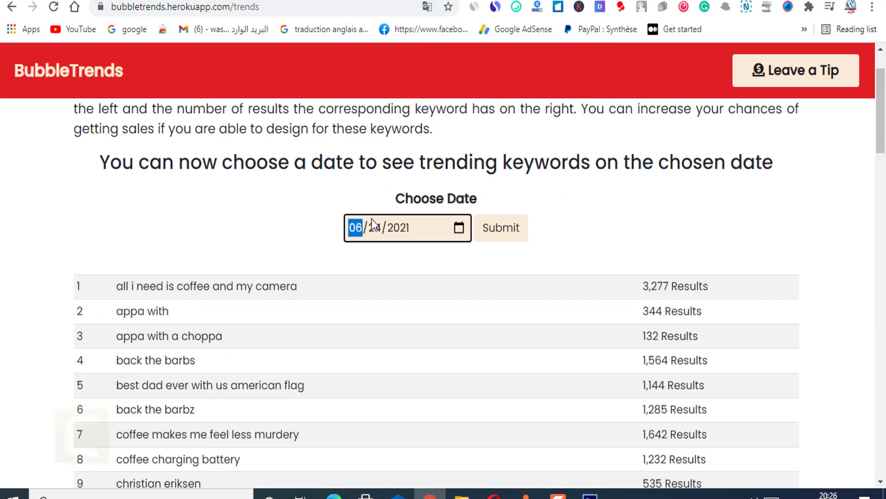
pyautogui.click(375, 230)
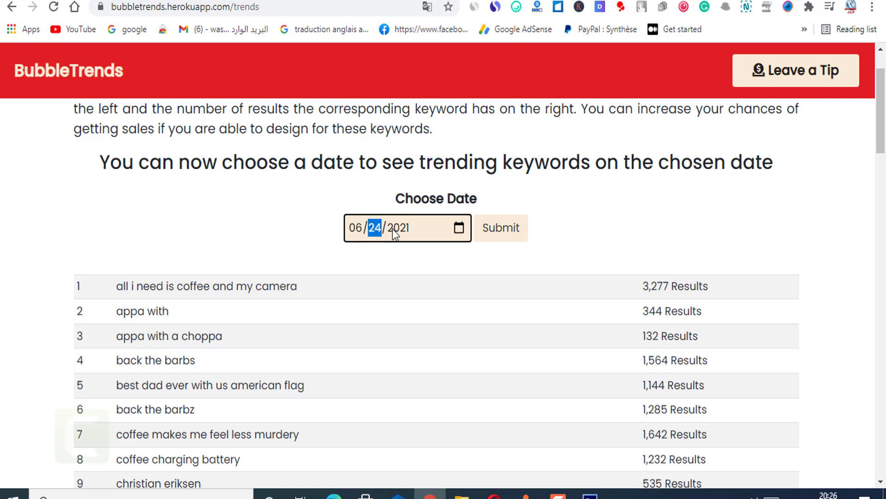
# Step: Copy the keyword "all i need is coffee and my camera" and look through the rest of the trending list
pyautogui.moveTo(123, 284); pyautogui.dragTo(323, 297)
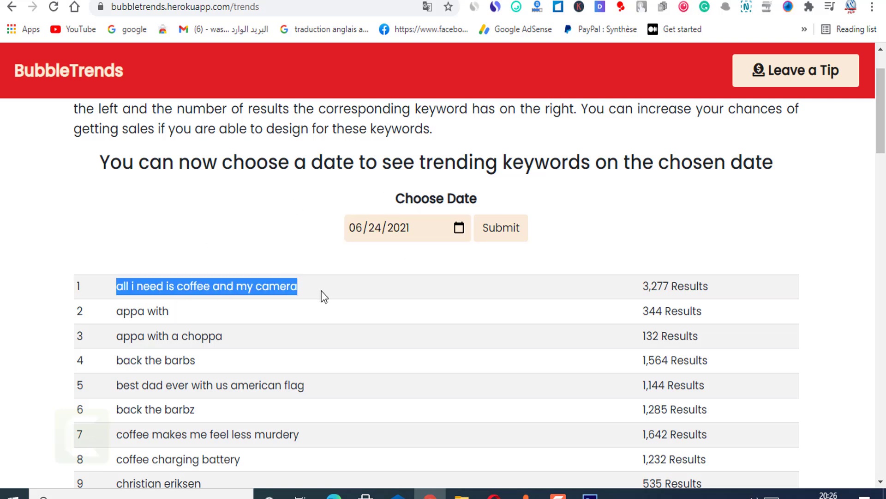
pyautogui.rightClick(176, 285)
pyautogui.click(214, 301)
pyautogui.scroll(-3, 154, 410)
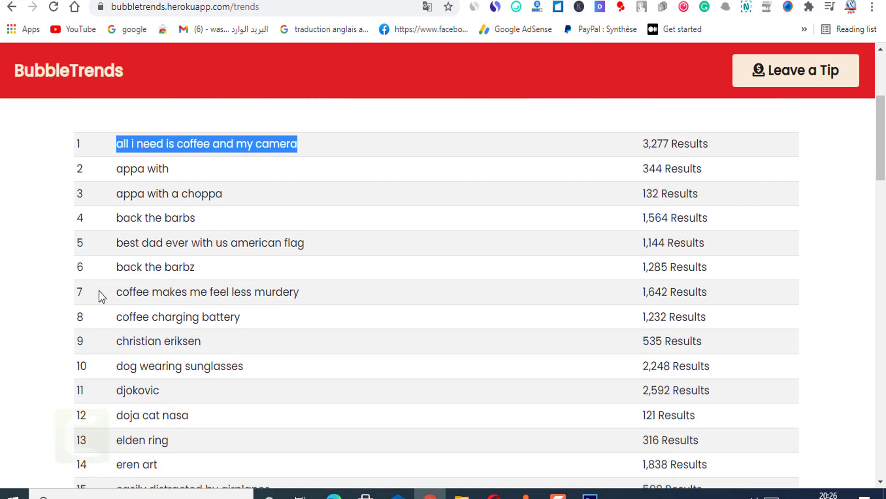
pyautogui.scroll(-3, 571, 297)
pyautogui.scroll(-20, 497, 293)
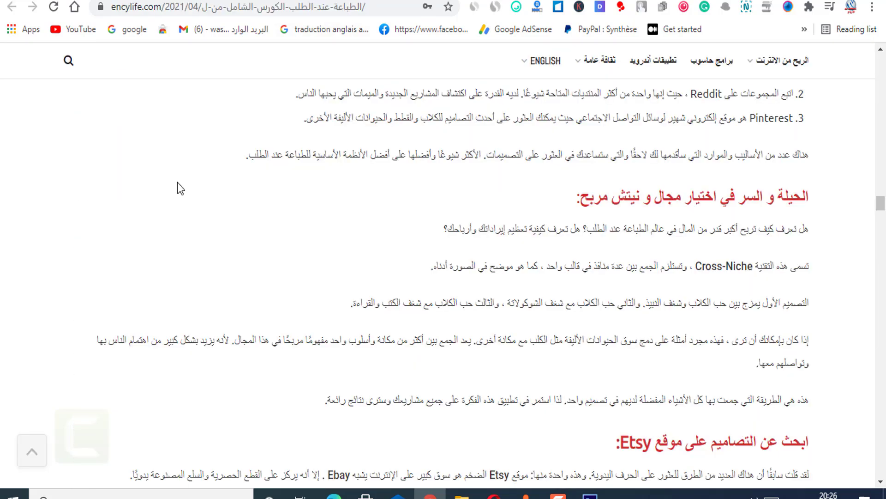
# Step: Return to the published design's page on Redbubble and go through the artist dashboard to the product pricing settings
pyautogui.scroll(3, 259, 317)
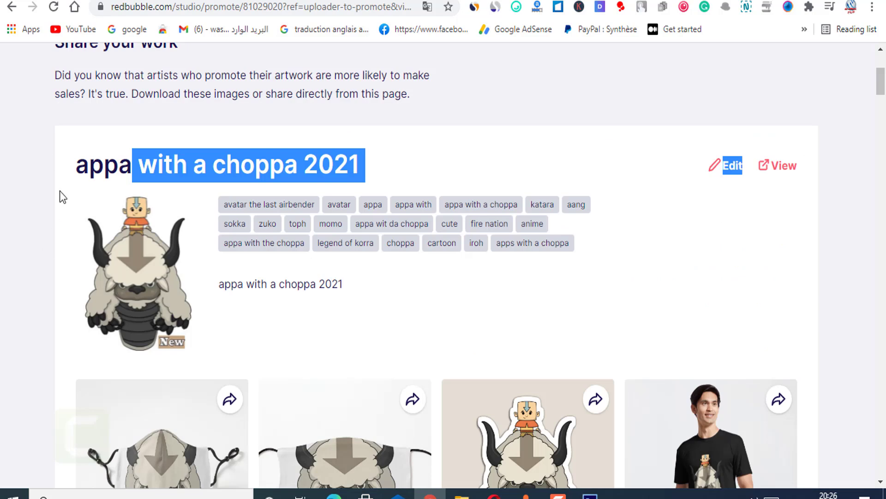
pyautogui.scroll(4, 106, 234)
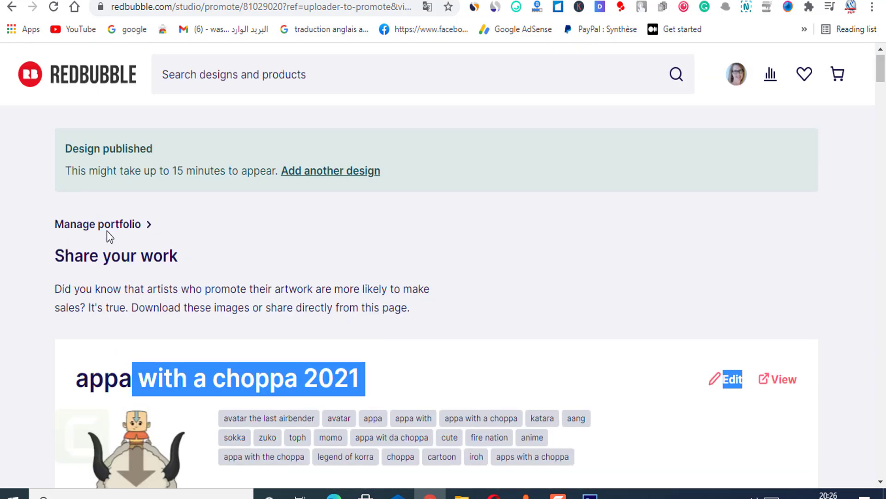
pyautogui.scroll(-3, 106, 234)
pyautogui.scroll(3, 420, 147)
pyautogui.click(736, 74)
pyautogui.click(694, 199)
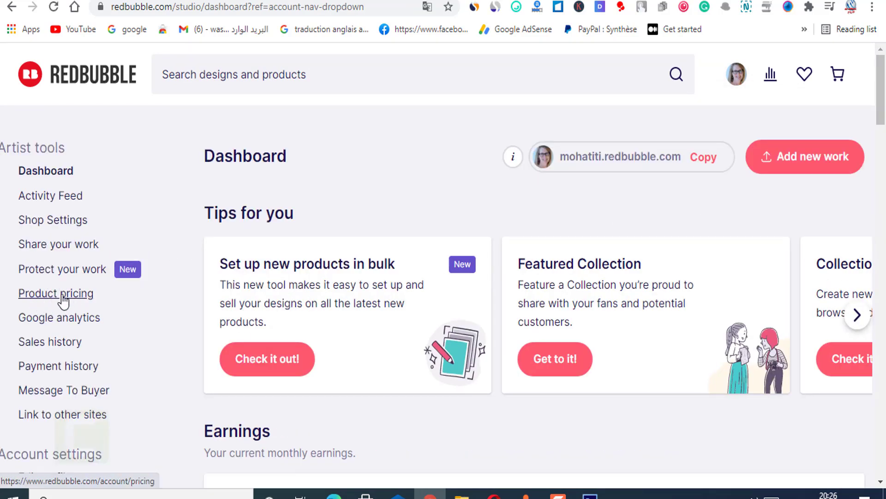
pyautogui.click(63, 296)
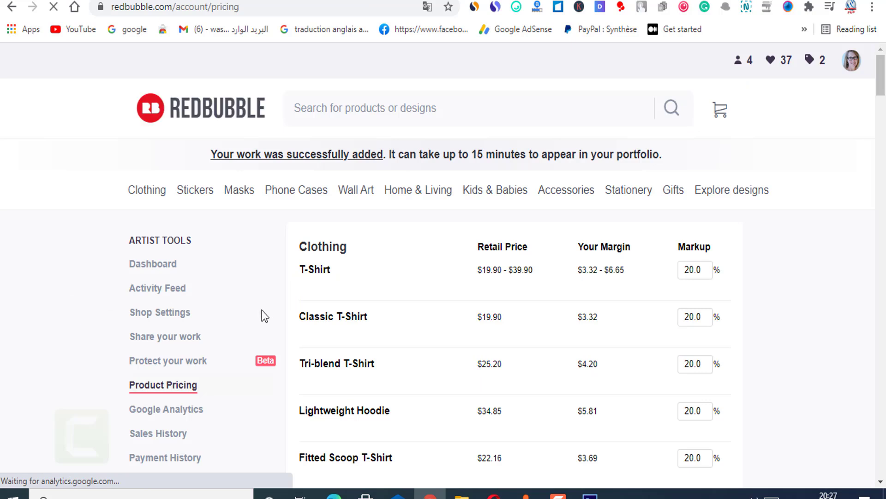
pyautogui.scroll(-1, 366, 303)
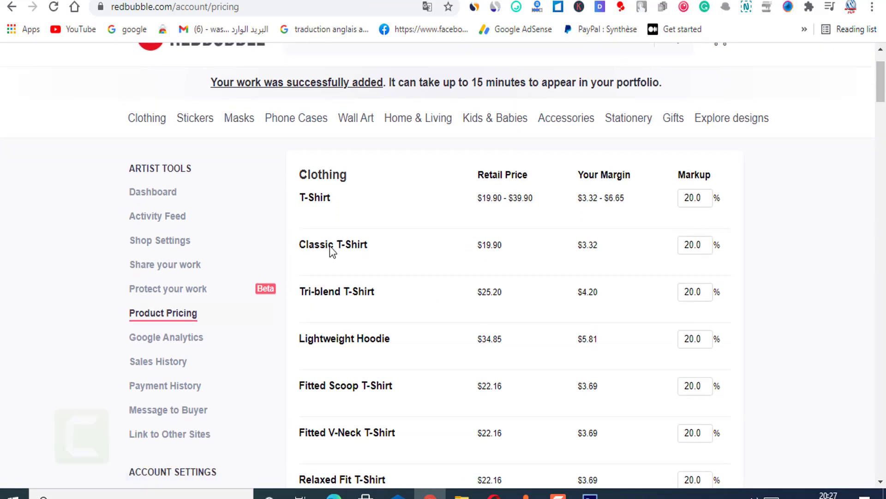
# Step: Set the T-Shirt markup under Clothing to 50% and examine the T-Shirt's margin
pyautogui.tripleClick(326, 197)
pyautogui.click(323, 200)
pyautogui.tripleClick(328, 203)
pyautogui.click(542, 211)
pyautogui.moveTo(684, 198); pyautogui.dragTo(696, 197)
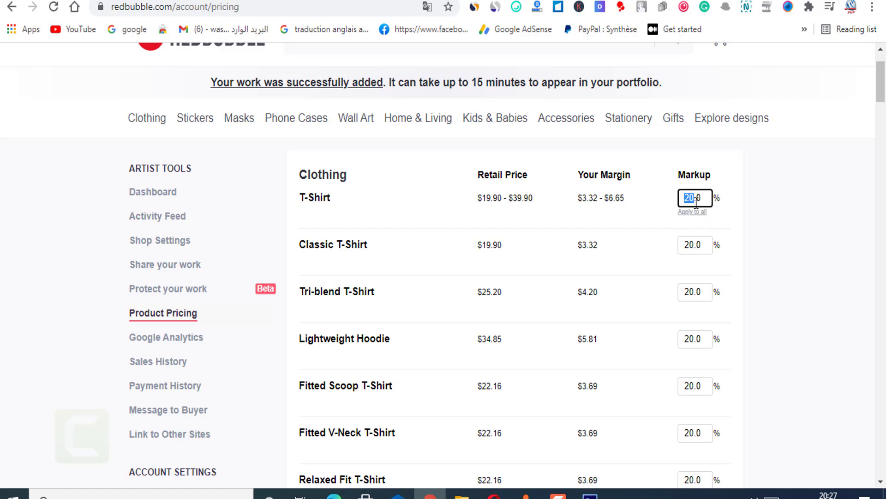
pyautogui.write('50.')
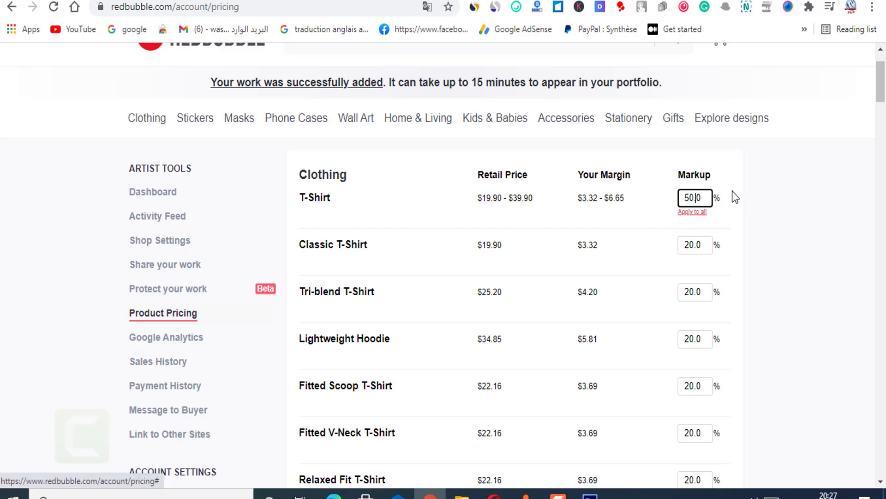
pyautogui.click(747, 208)
pyautogui.moveTo(577, 199); pyautogui.dragTo(692, 198)
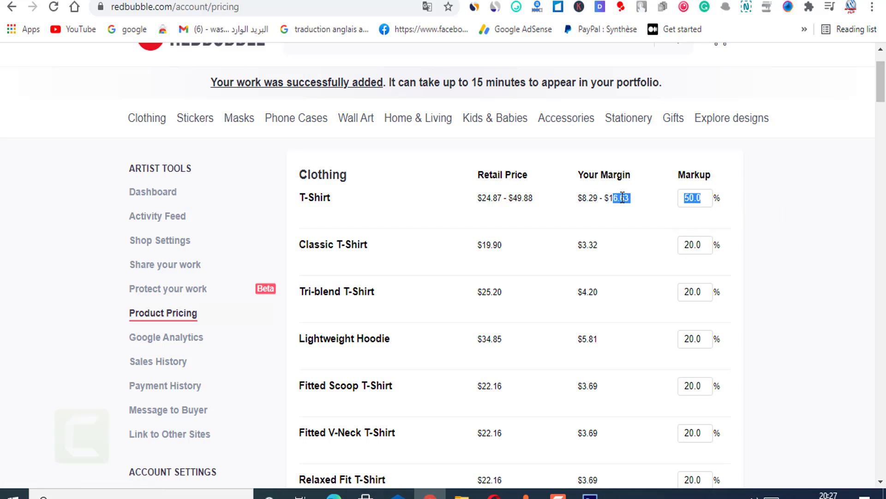